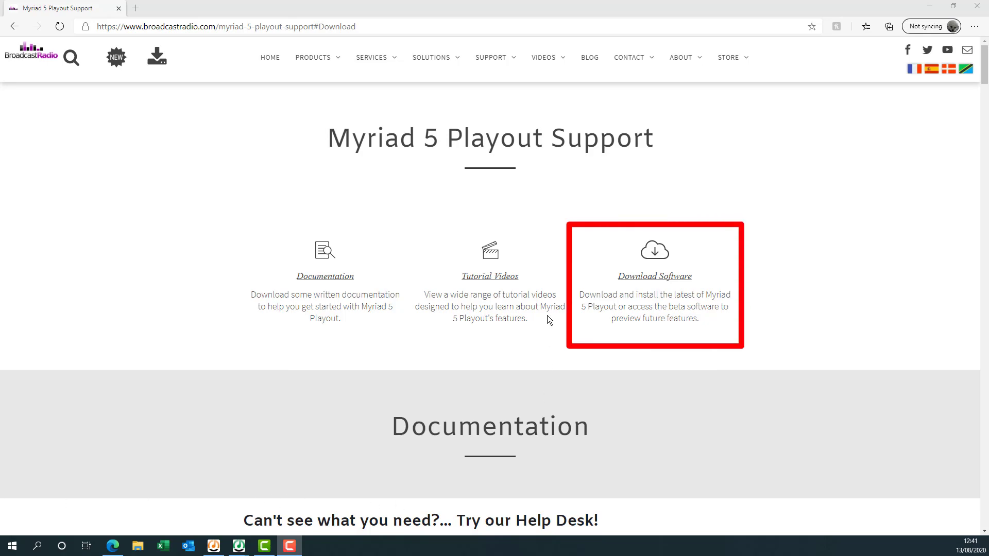
In Edge, go to Download Software and get the Myriad SE Applications v4.5.22 download.
left_click(653, 278)
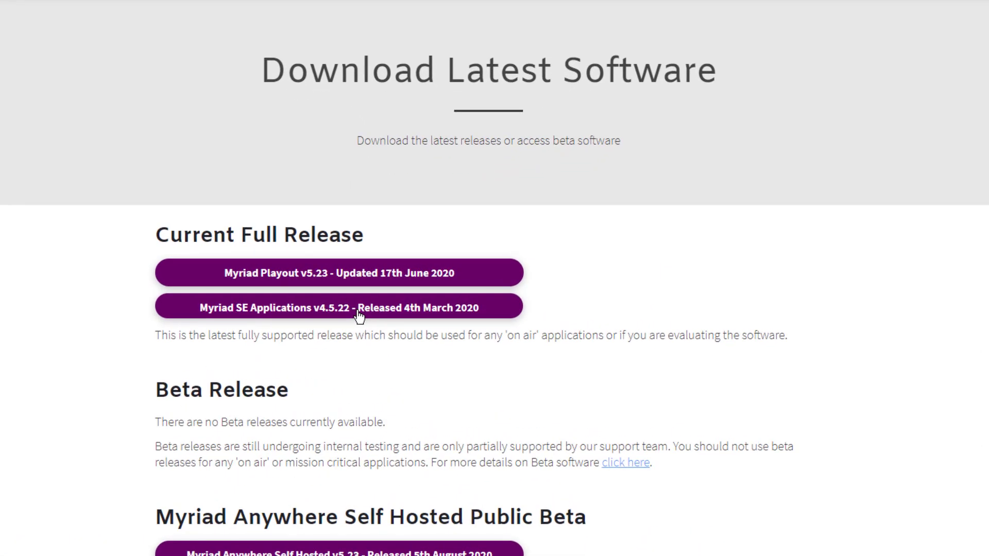
left_click(359, 311)
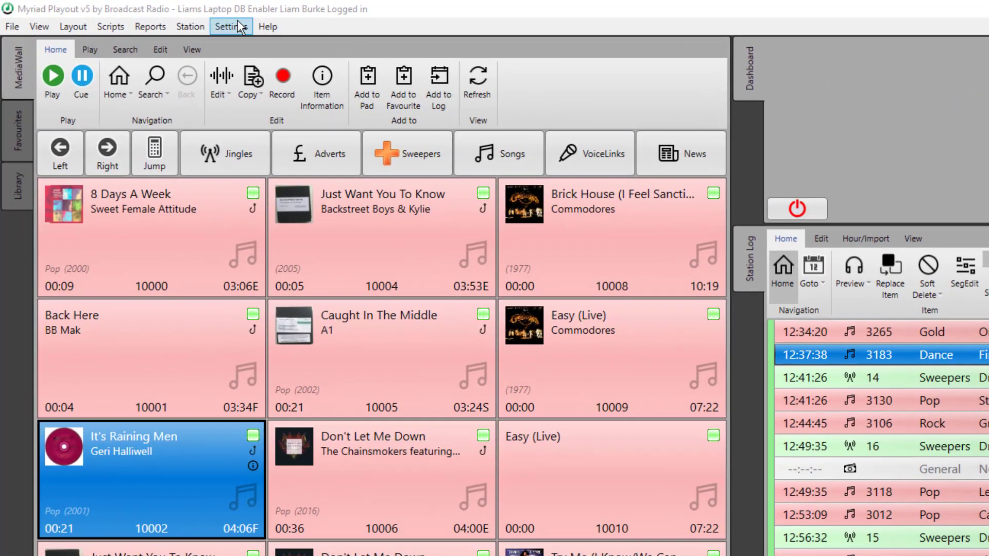
In Categories and Attributes' Adverts tab, add a category named 'End of hour' in row 3.
left_click(238, 27)
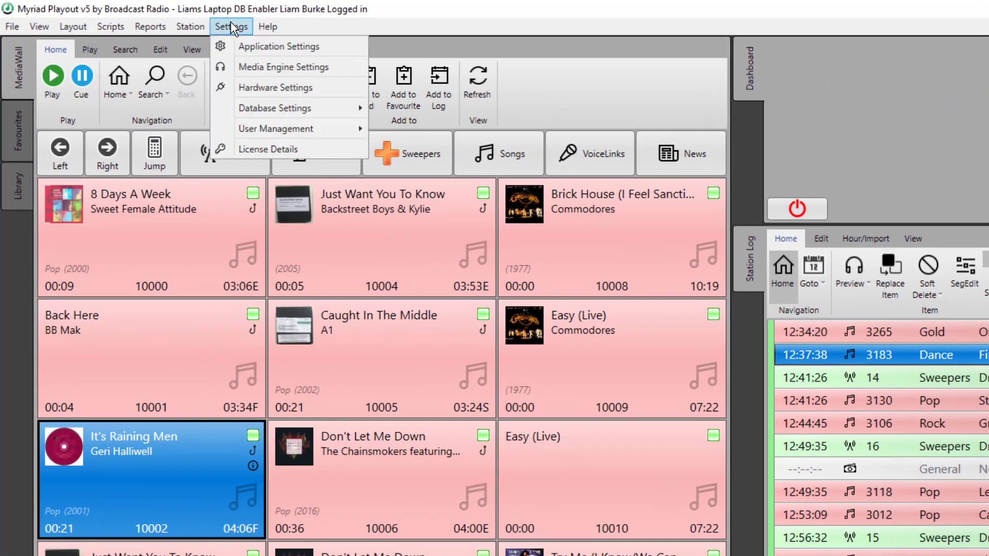
mouse_move(352, 112)
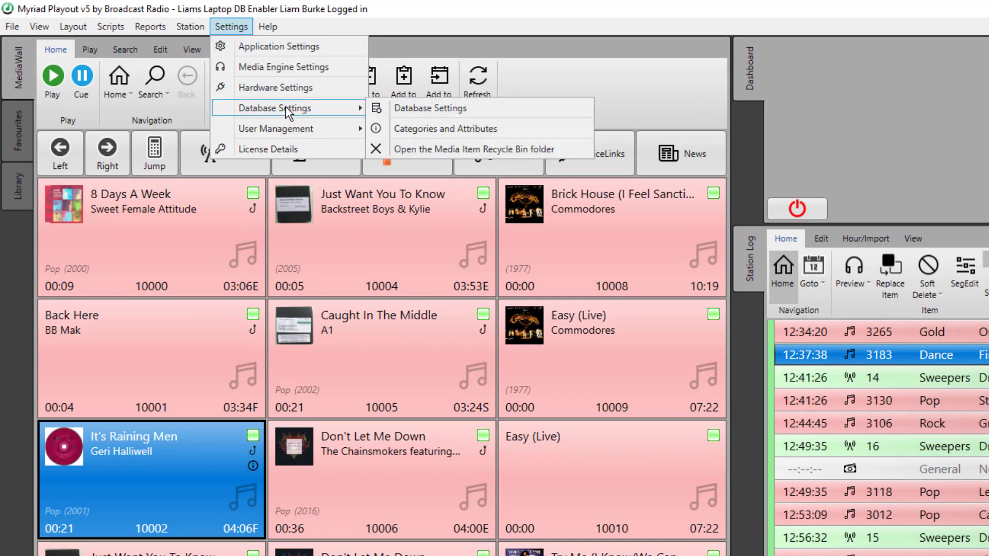
left_click(430, 130)
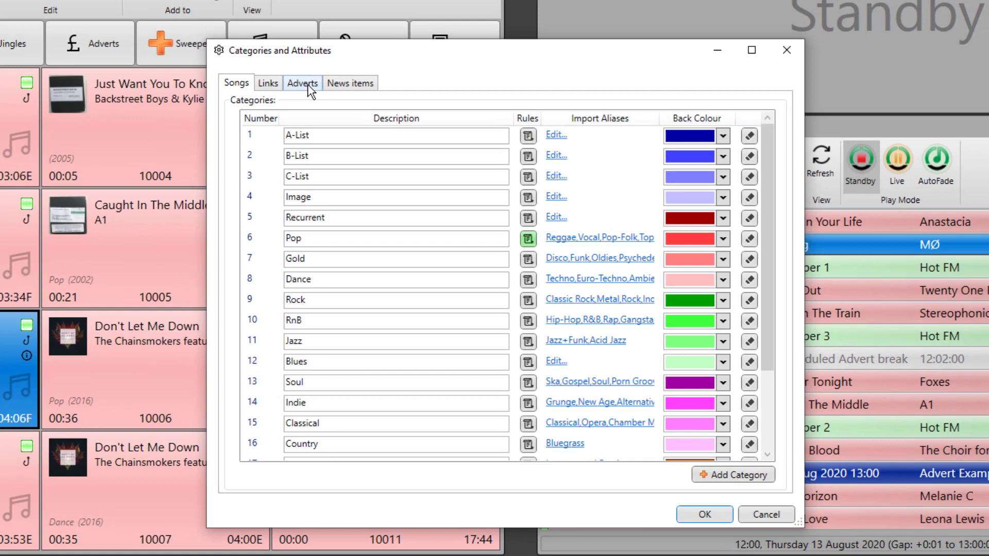
left_click(307, 83)
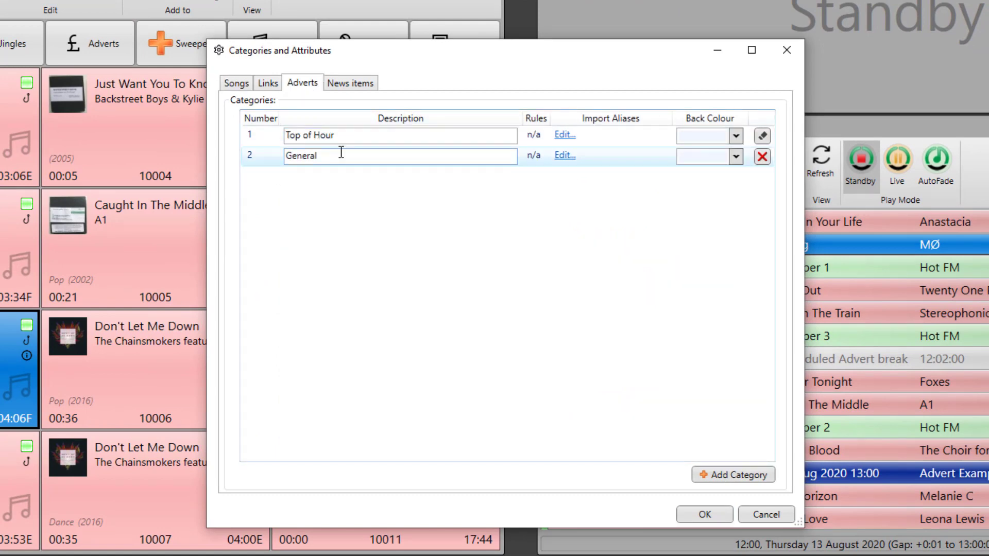
left_click(729, 476)
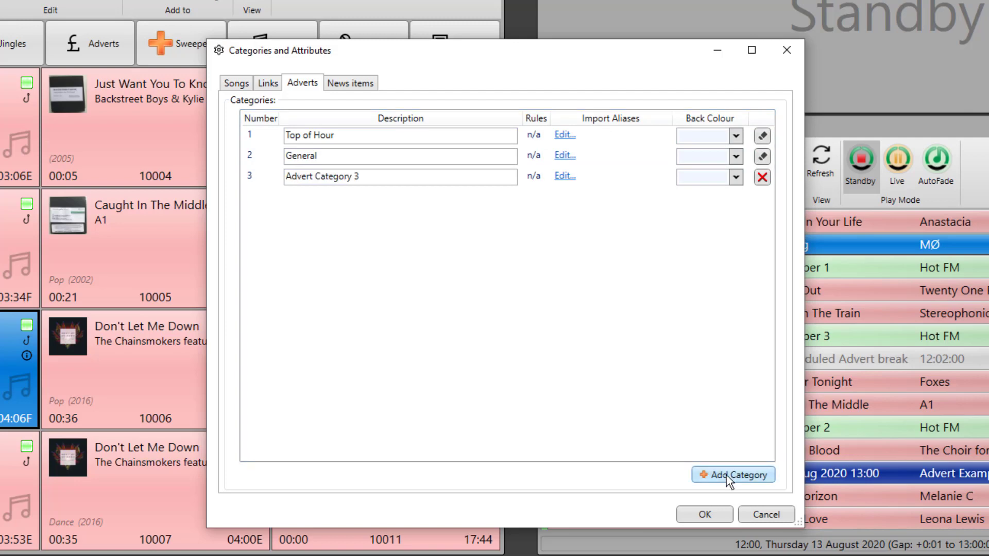
left_click(379, 178)
type("End o")
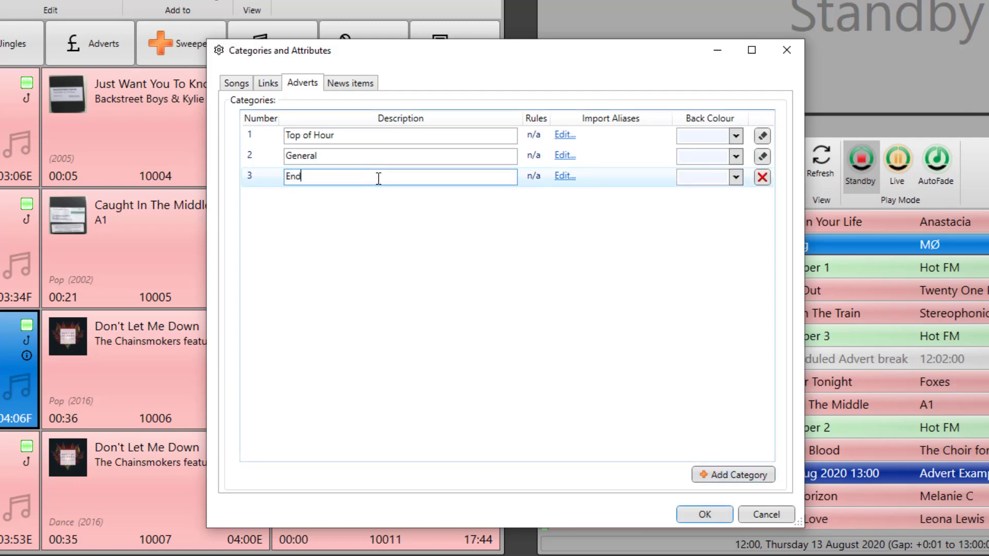
type("f hour")
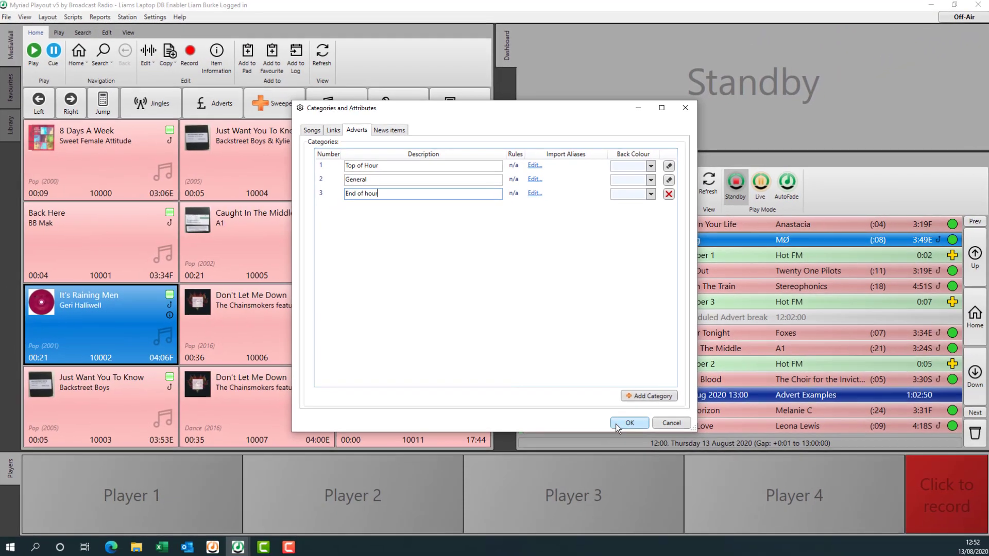
left_click(661, 481)
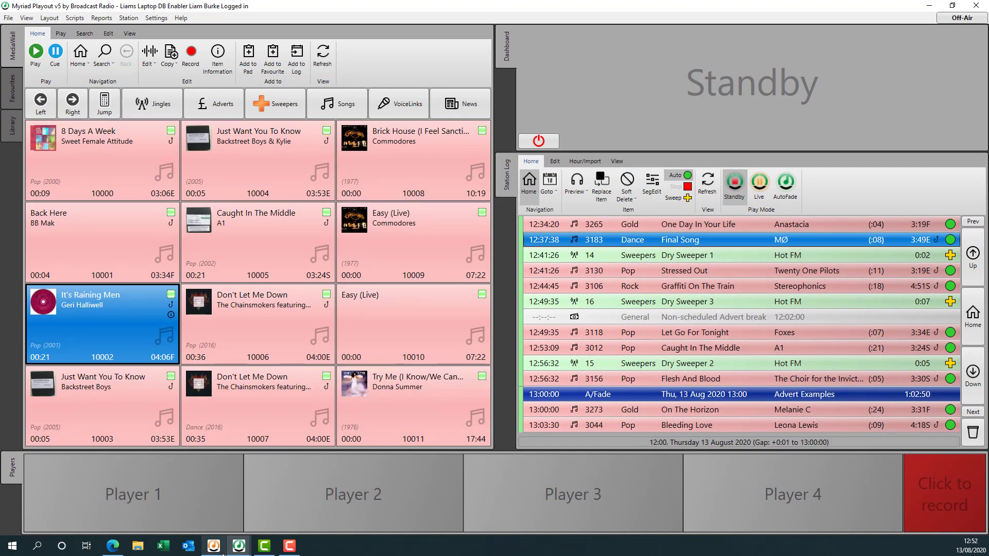
In Advert Manager's Advert Database Settings, enter 'End of hour' as category 3 and save.
left_click(213, 546)
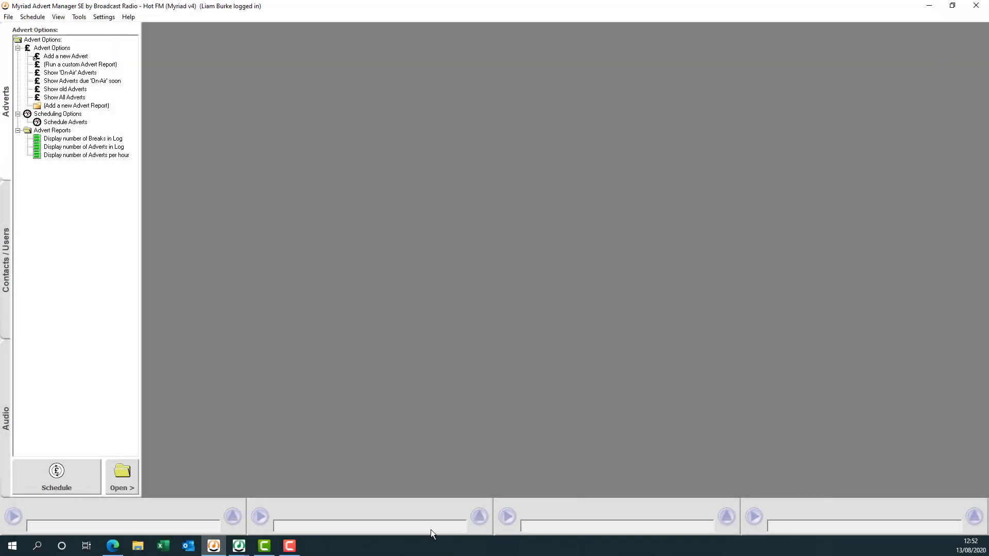
left_click(102, 17)
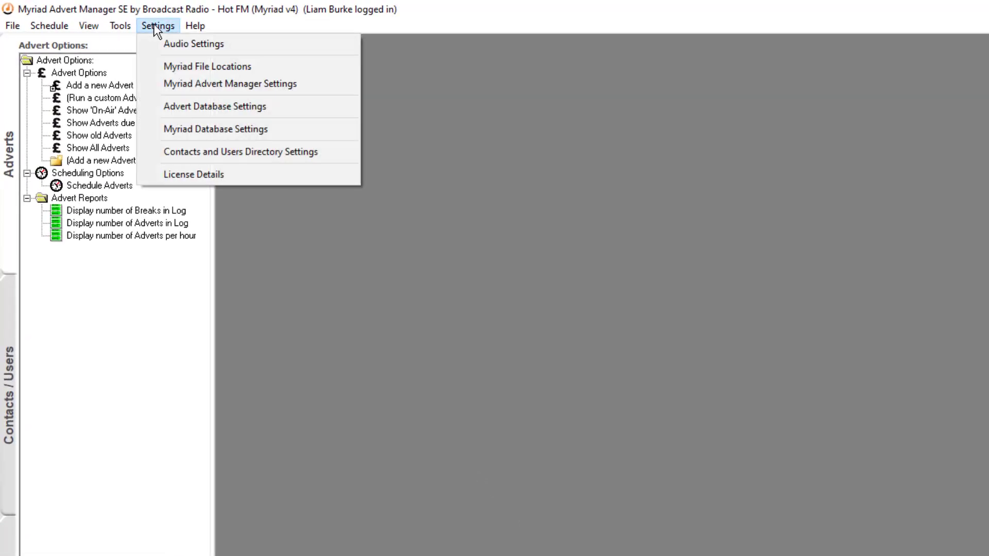
left_click(203, 105)
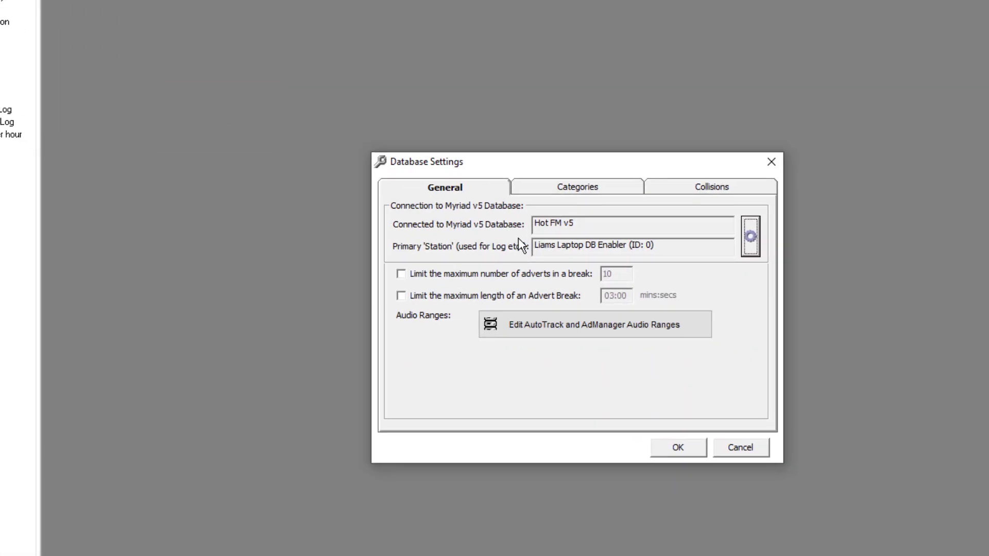
left_click(498, 142)
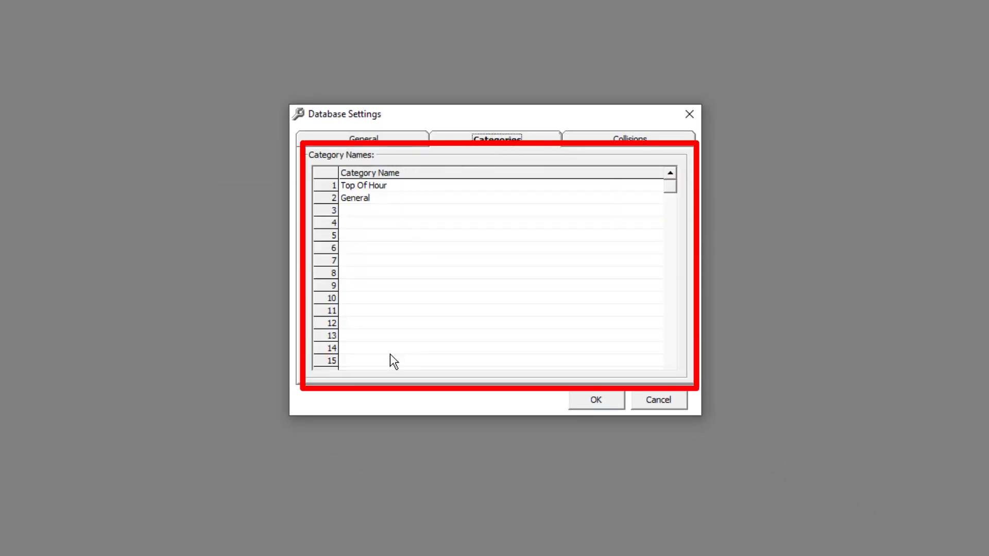
left_click(363, 211)
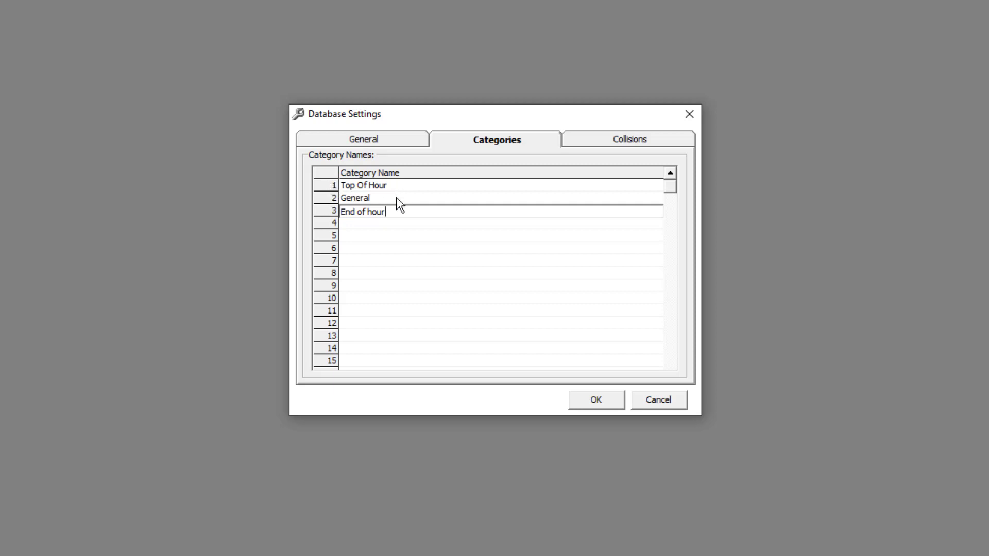
left_click(426, 261)
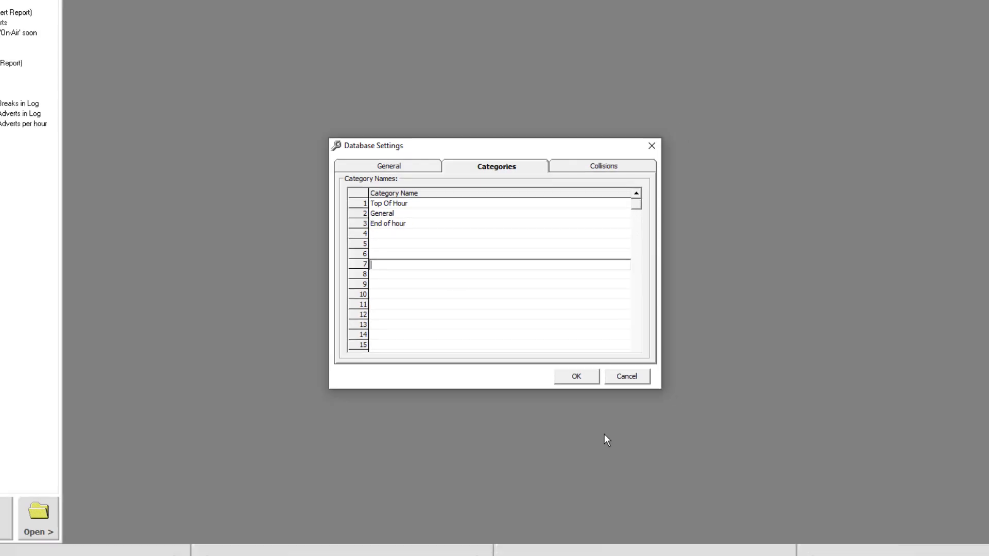
left_click(573, 377)
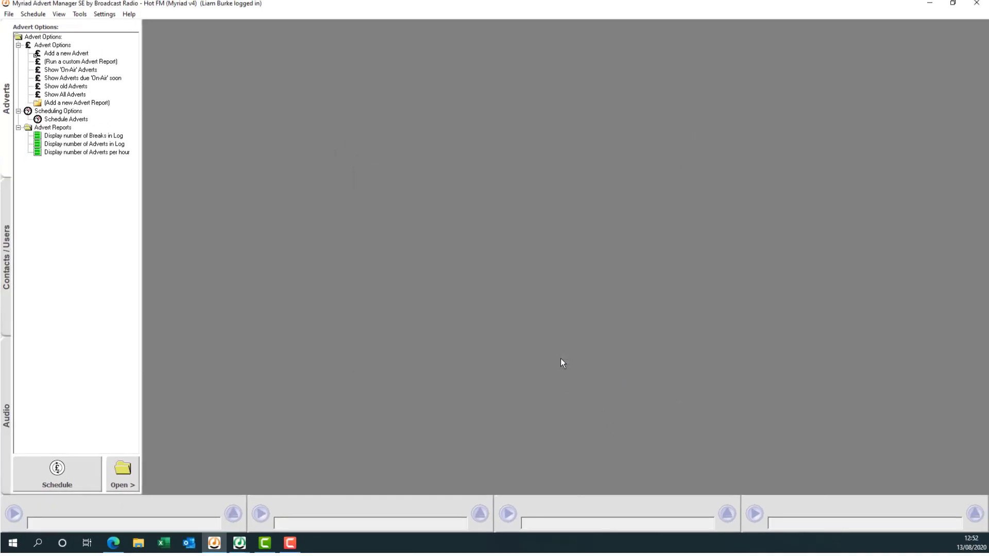
In Playout's Adverts categories, confirm Top of Hour, General and End of hour are listed.
mouse_move(239, 543)
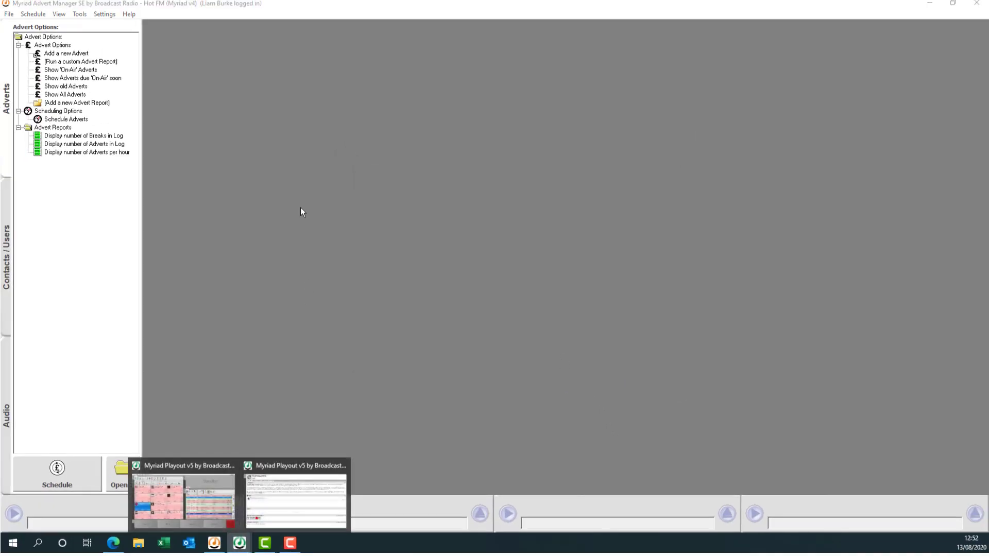
left_click(252, 487)
left_click(157, 15)
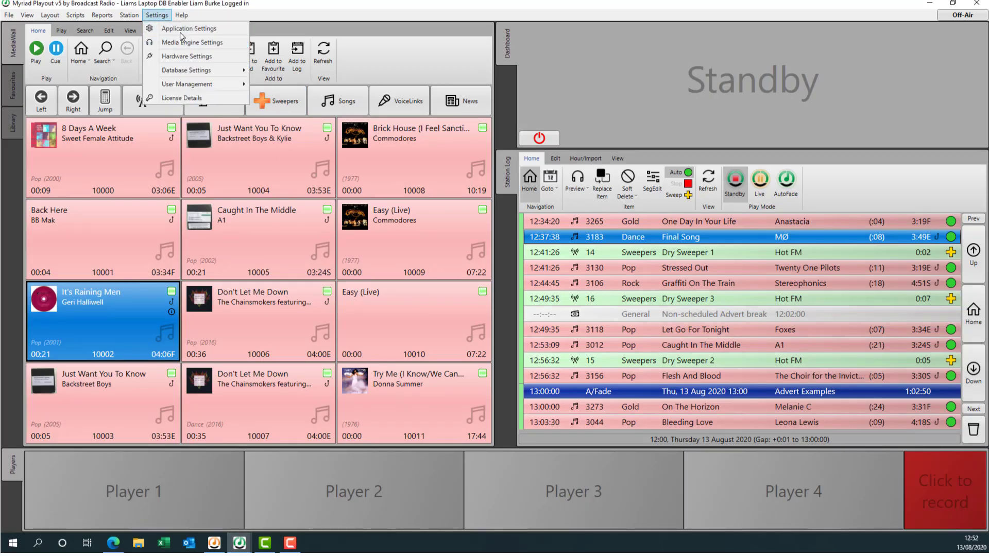
mouse_move(180, 72)
left_click(281, 87)
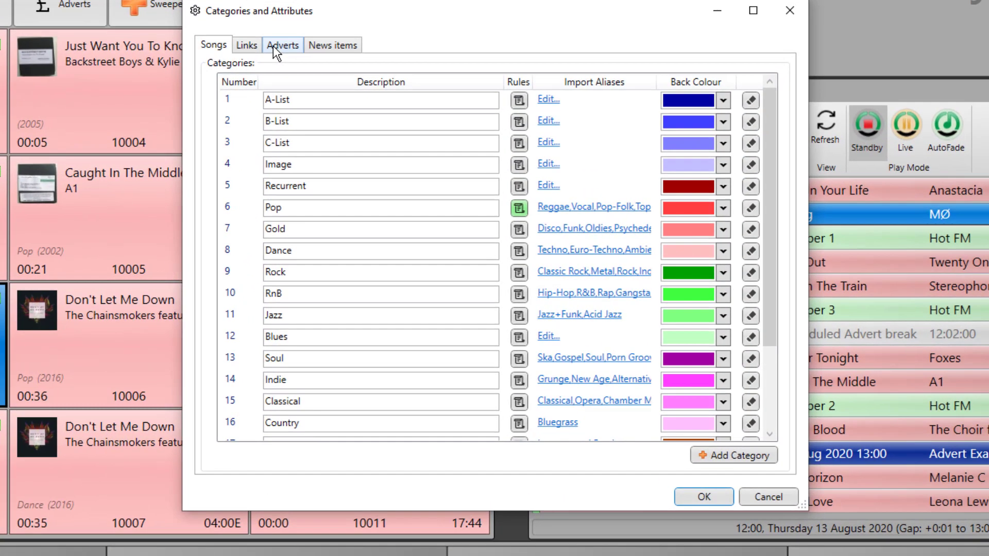
left_click(358, 127)
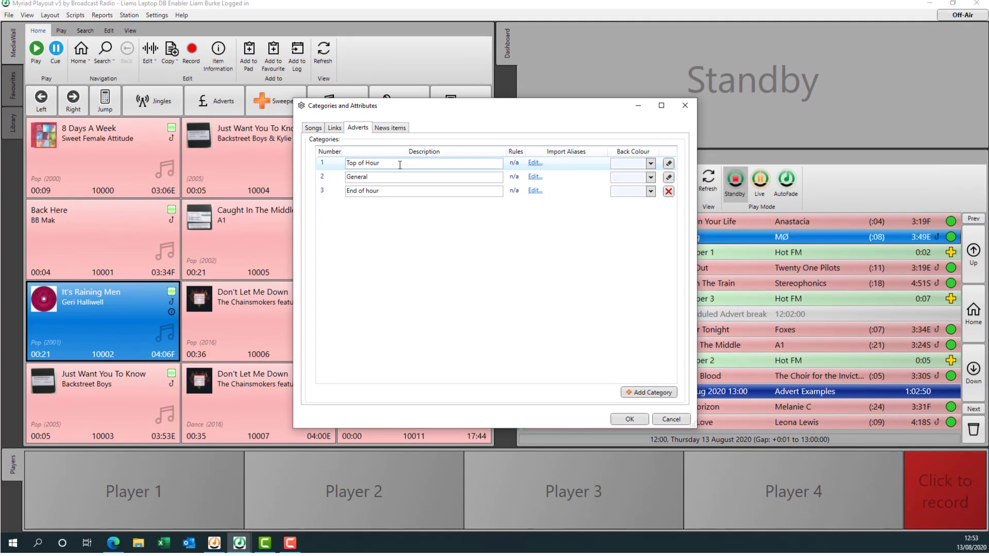
left_click(618, 419)
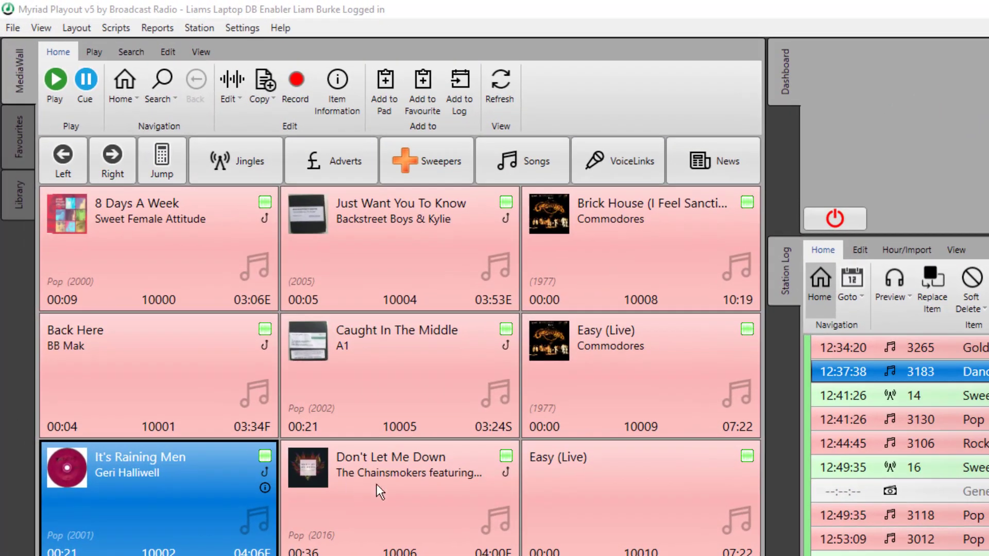
Open the Advert Examples clock from Existing Clocks in Myriad Schedule.
left_click(195, 28)
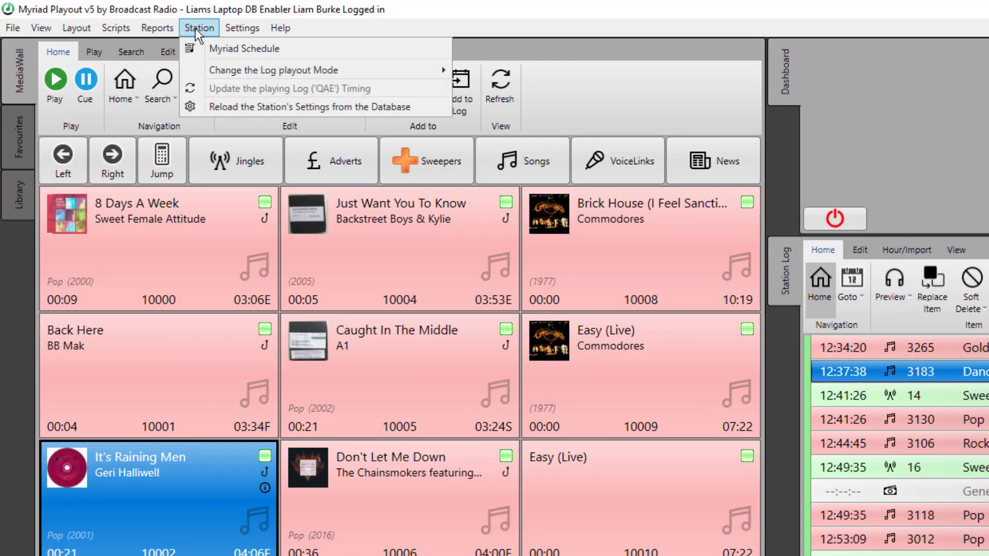
left_click(224, 48)
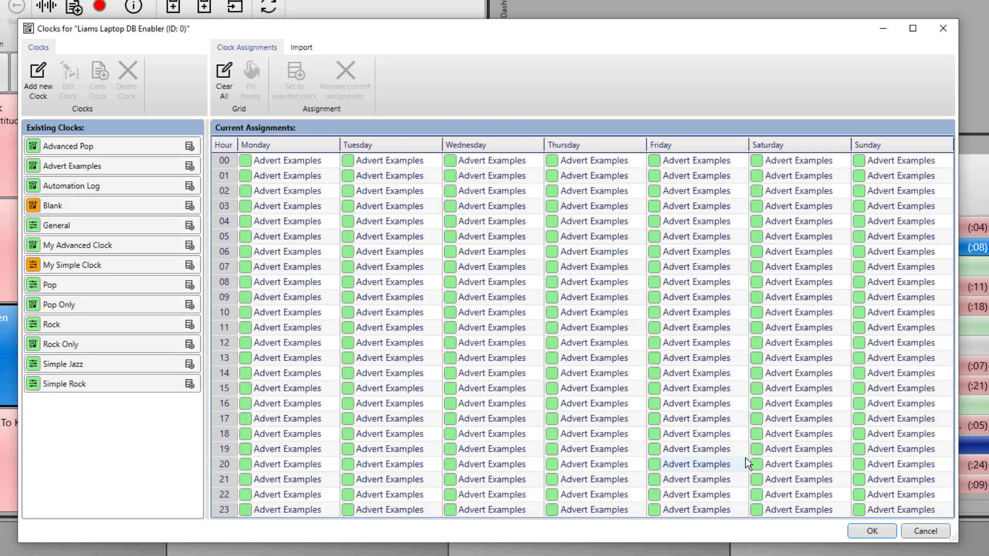
double_click(82, 167)
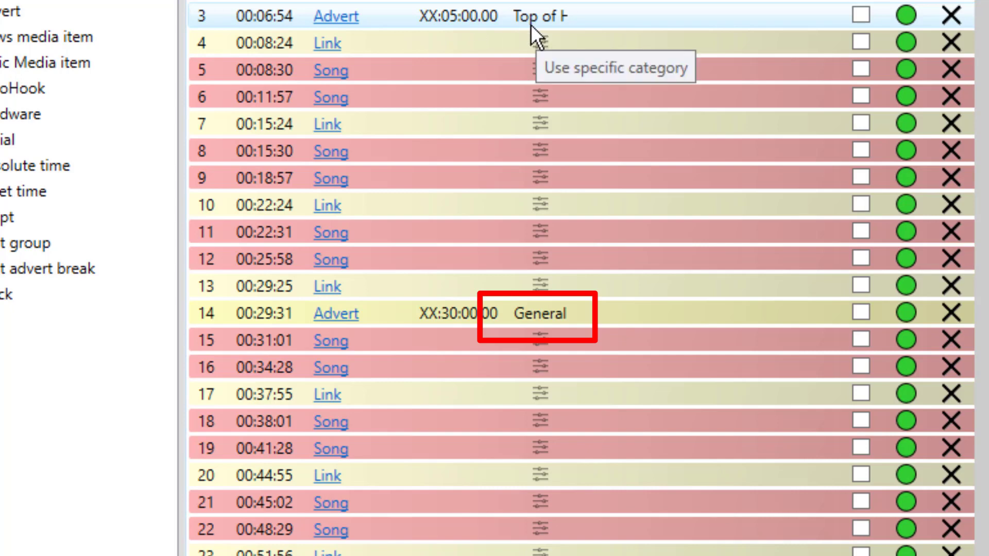
Keep the first advert break on Top of Hour and add an Advert item at clock position 29.
double_click(647, 18)
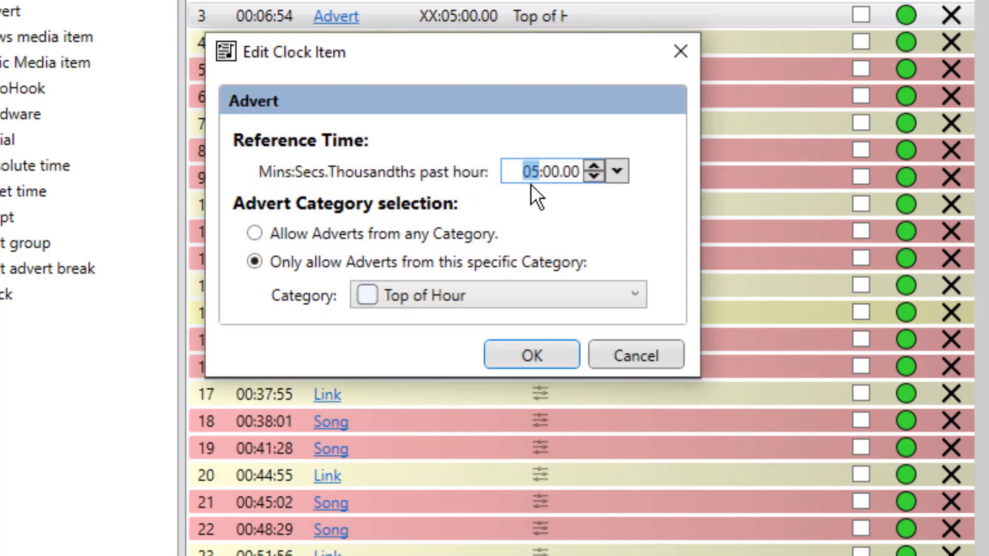
left_click(460, 301)
left_click(482, 295)
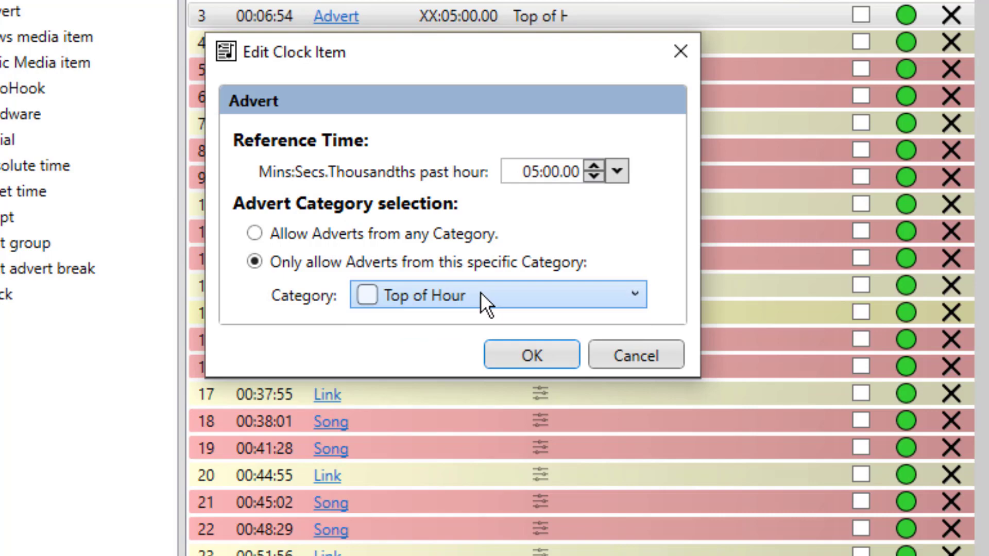
left_click(530, 353)
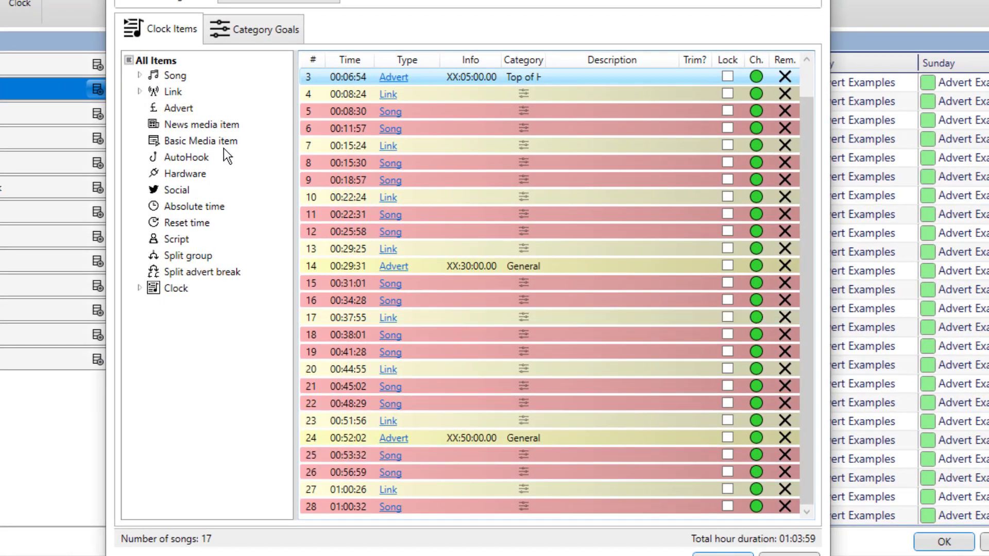
left_click_drag(175, 106, 419, 517)
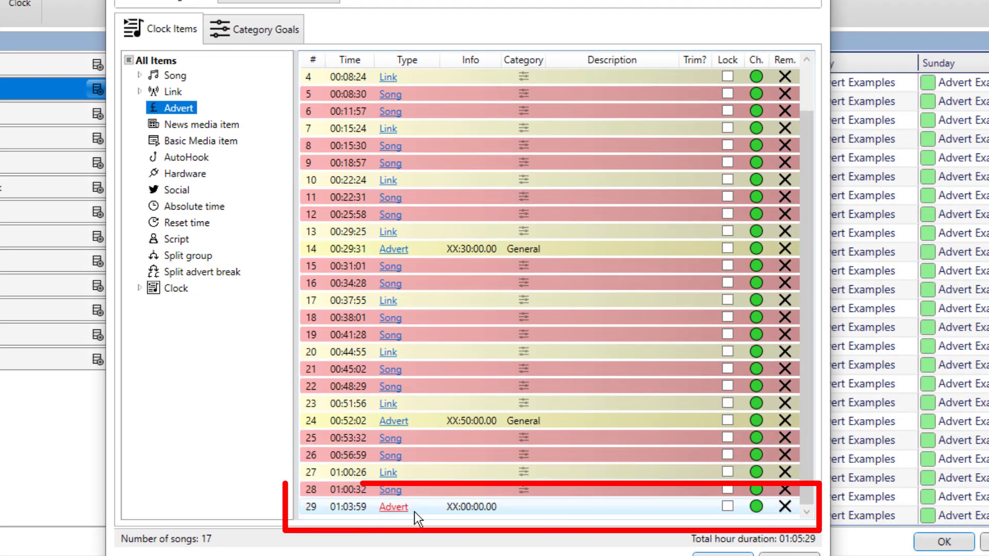
Restrict advert item 29 to the End of hour category and save the Advert Examples clock.
double_click(466, 507)
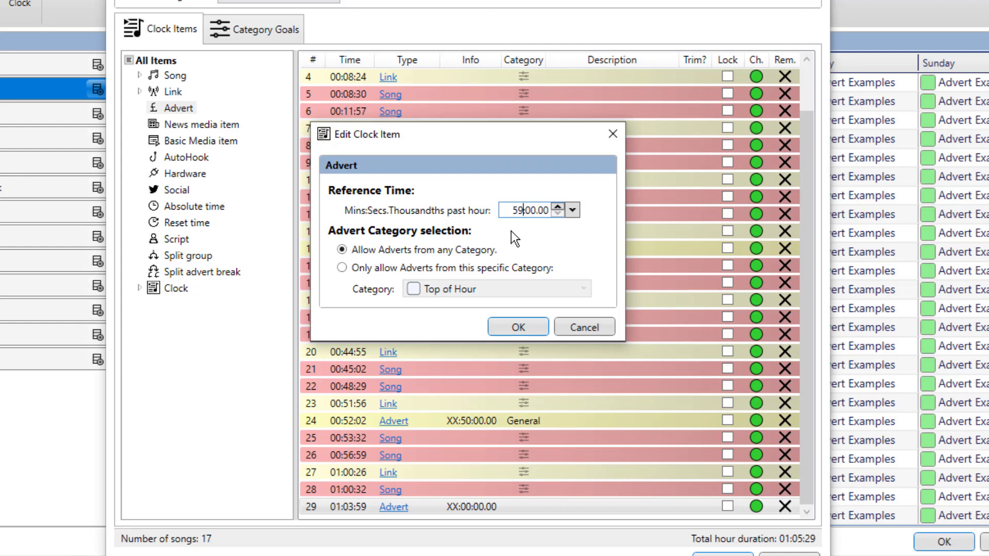
left_click(390, 268)
left_click(459, 294)
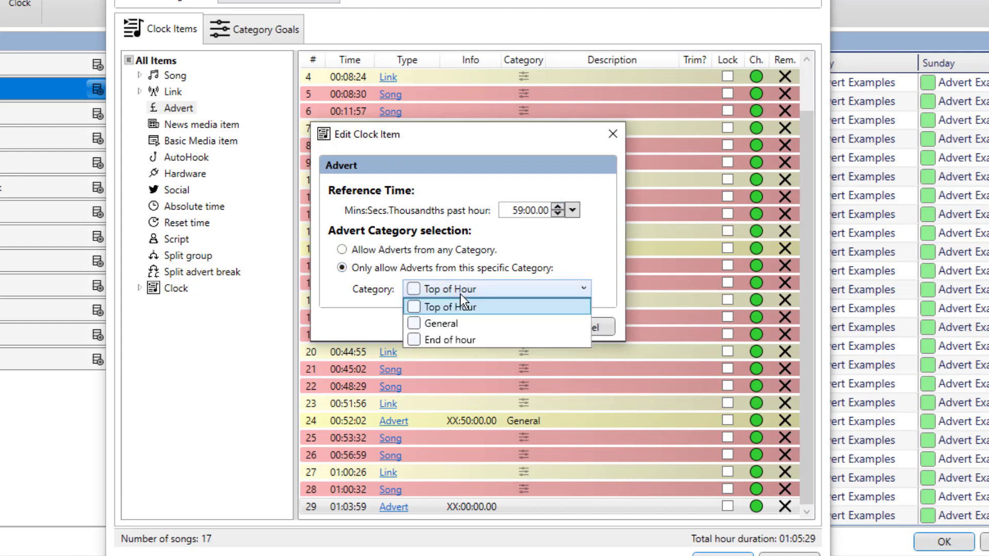
left_click(462, 340)
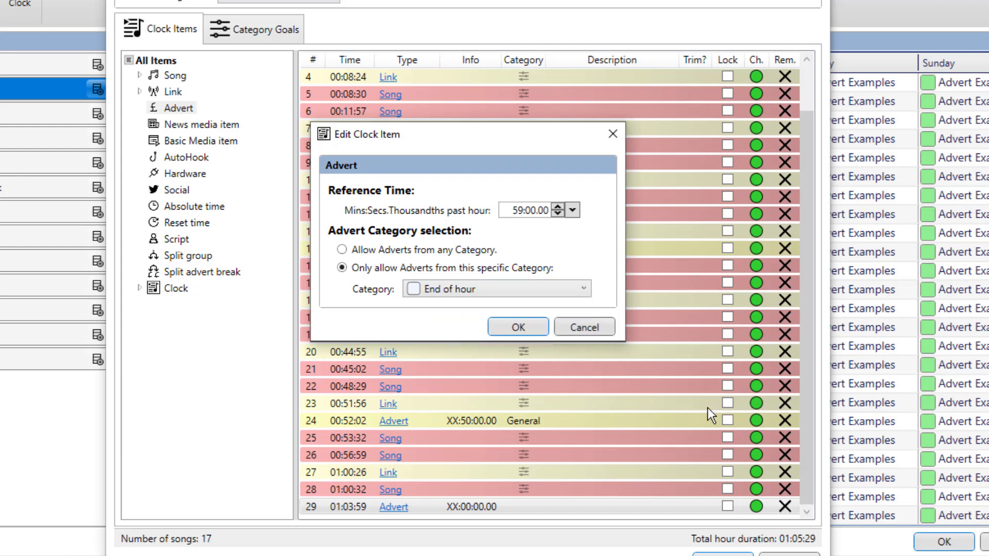
left_click(517, 328)
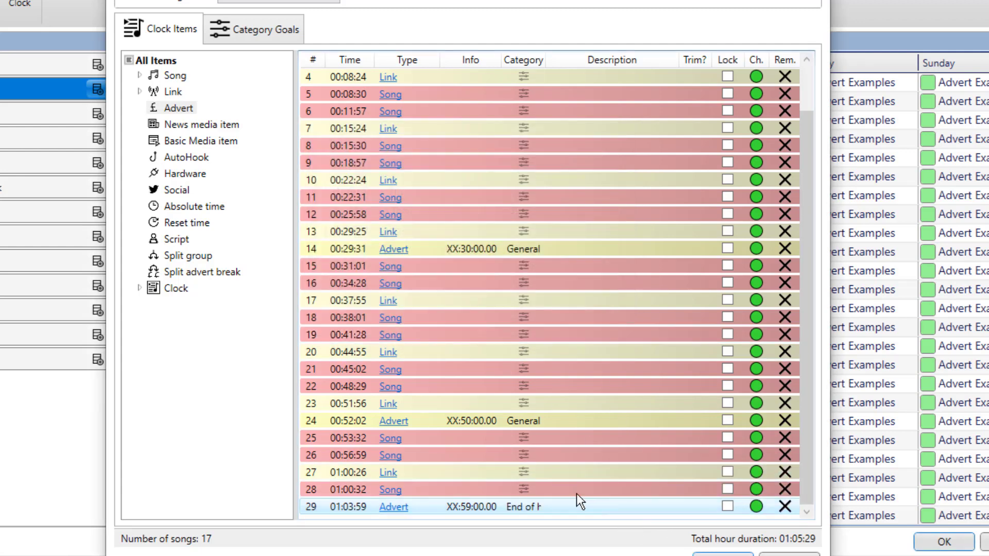
scroll(583, 456, "up", 2)
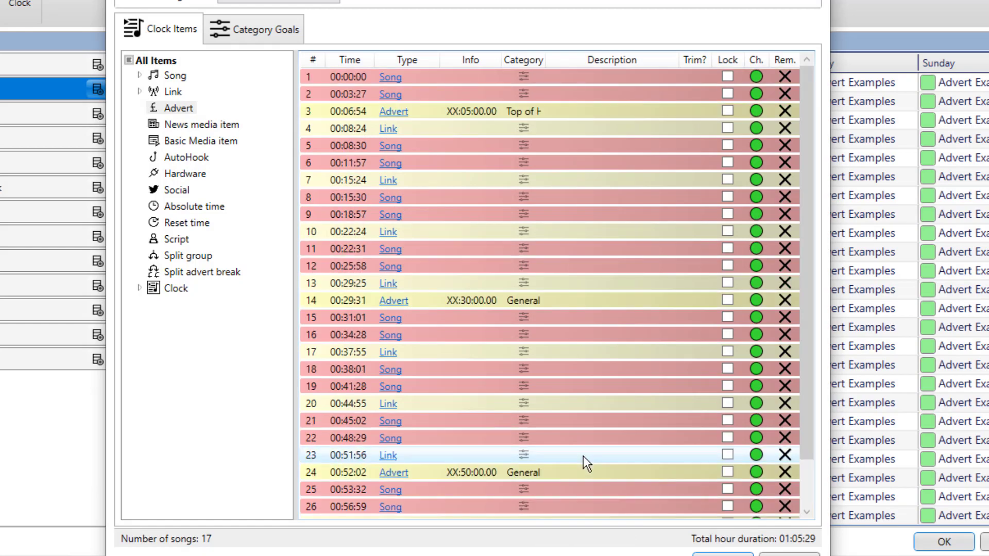
scroll(589, 299, "down", 2)
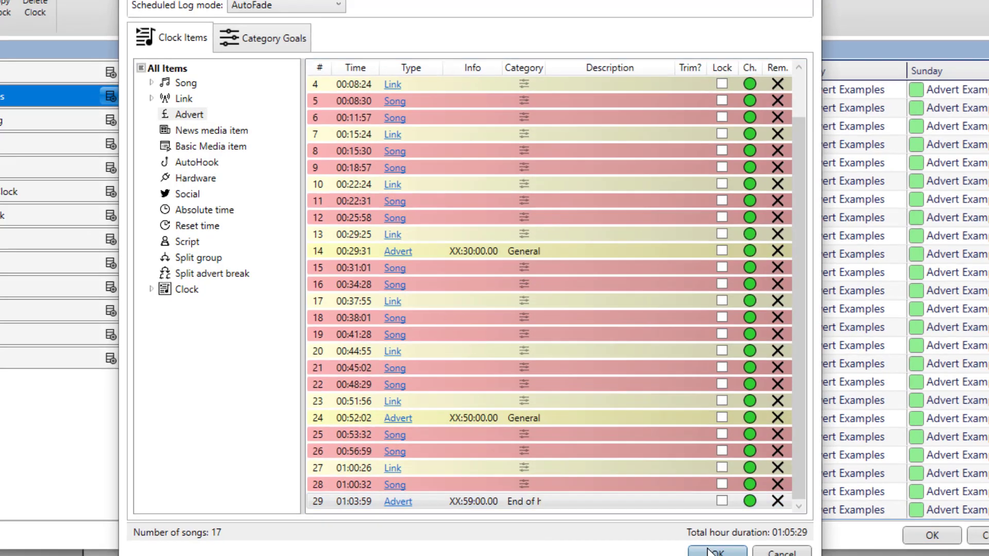
left_click(714, 555)
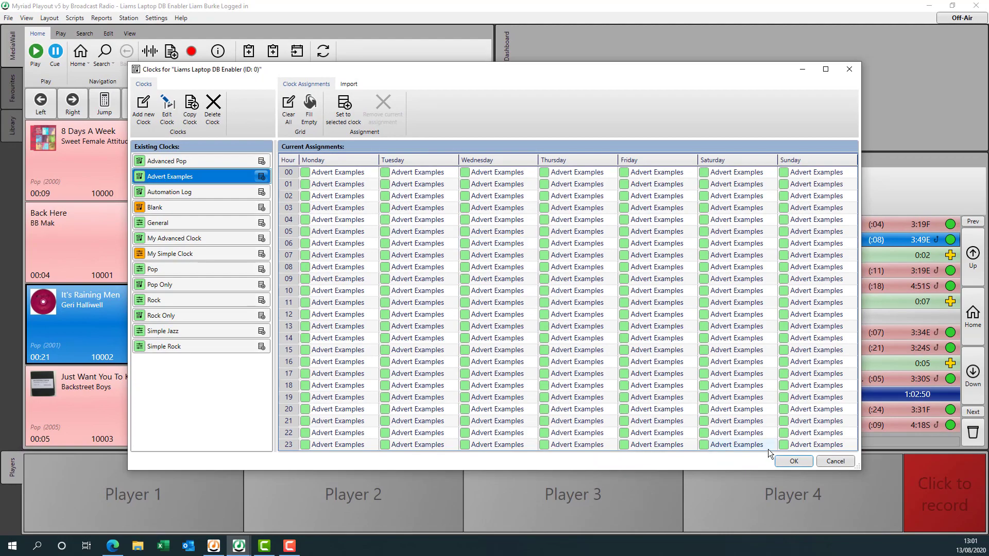
Schedule the station log for 14 August 2020.
left_click(796, 460)
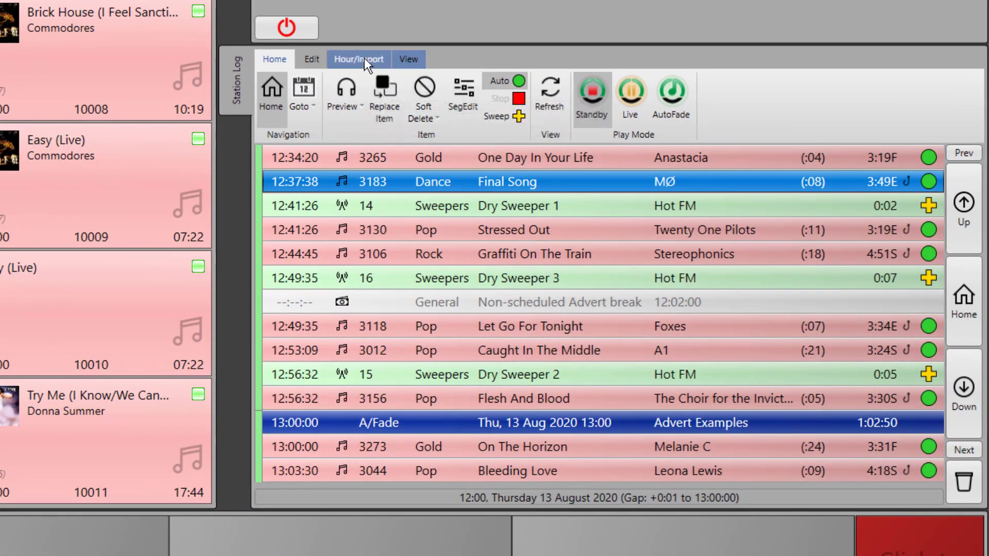
left_click(348, 58)
left_click(442, 96)
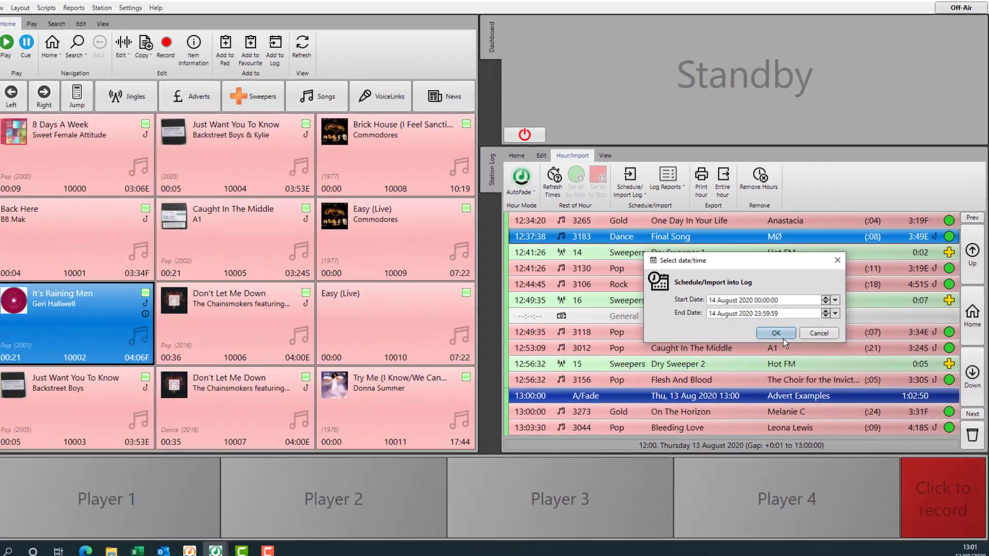
left_click(693, 329)
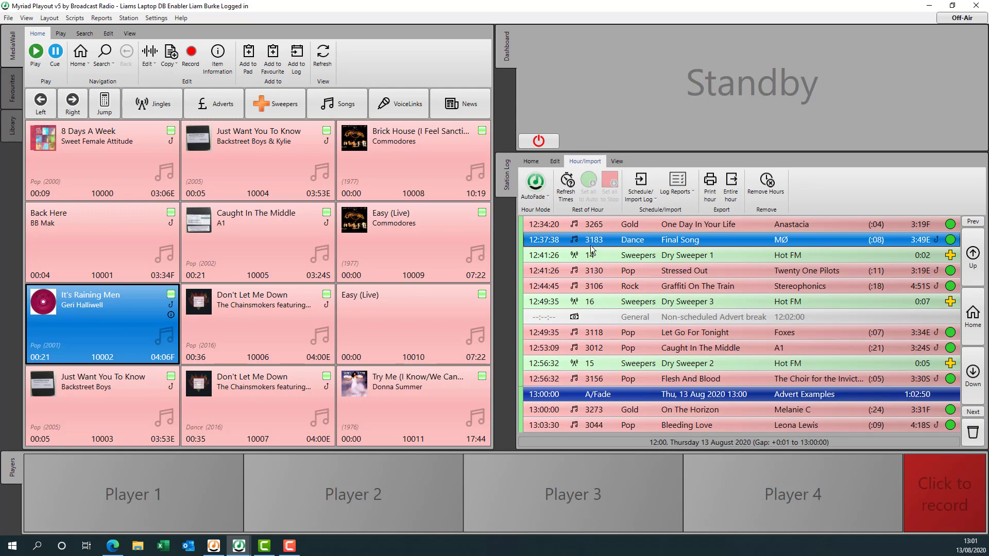
Go to 14 August 2020 at 12:00 in the log.
left_click(531, 161)
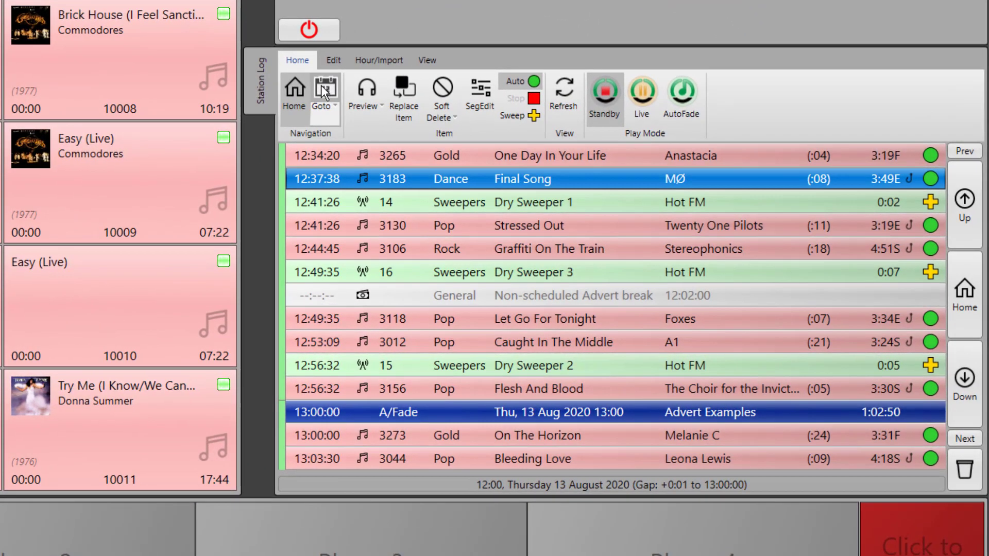
left_click(322, 88)
left_click(605, 280)
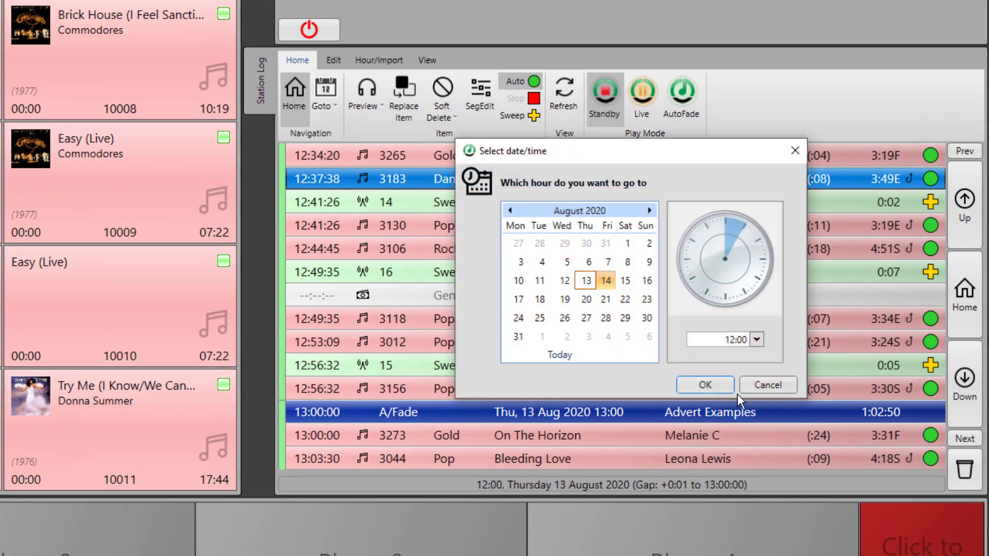
left_click(710, 384)
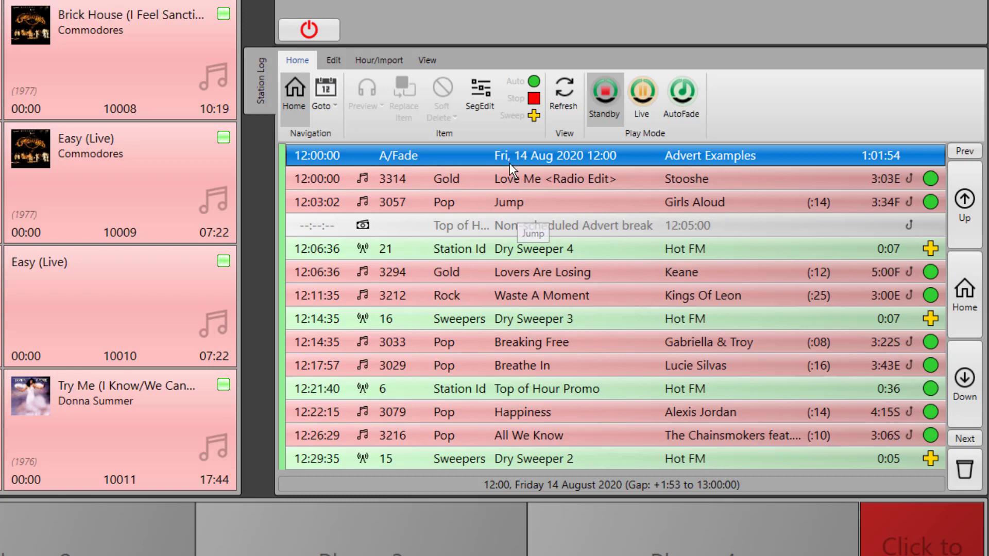
Step through the 14 August log's advert breaks from 12:05 Top of hour to 12:59 End of hour.
left_click(535, 226)
key("Down")
key("Down")
key("Down")
key("Down")
key("Down")
key("Down")
key("Down")
key("Down")
key("Down")
key("Down")
key("Down")
key("Down")
key("Down")
key("Down")
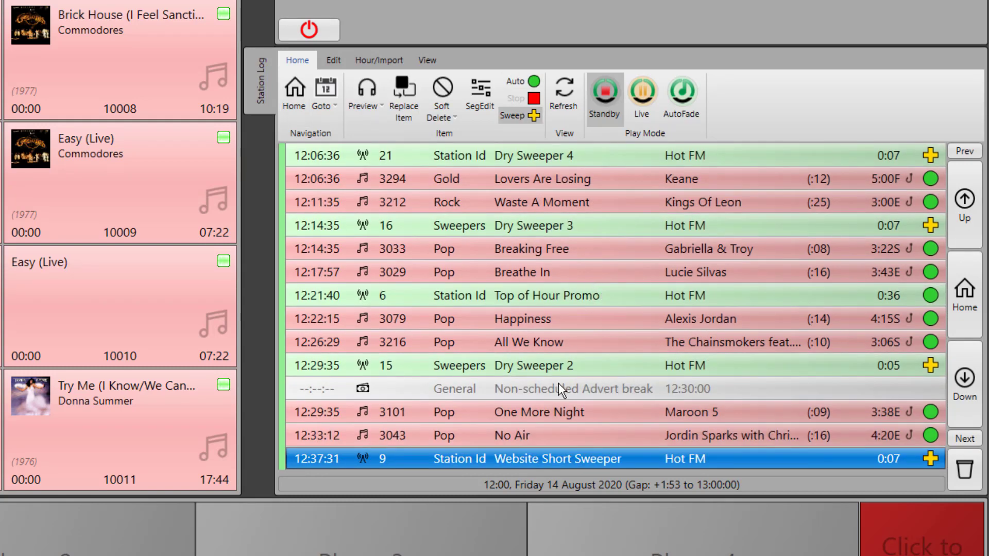
key("Down")
key("Down")
key("Down")
key("Down")
key("Down")
key("Down")
key("Down")
key("Down")
key("Down")
key("Down")
key("Down")
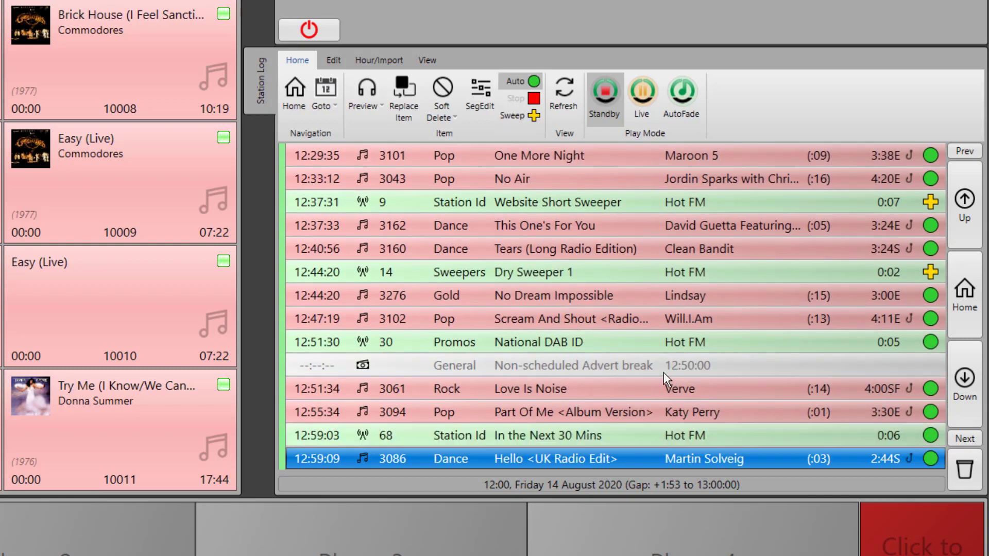
key("Down")
key("Down")
key("Down")
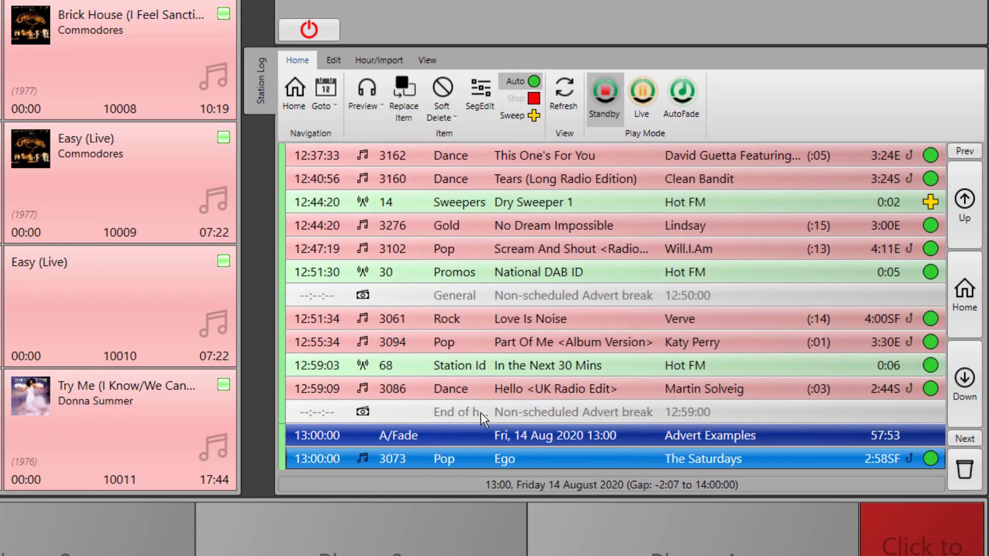
key("Down")
key("Down")
key("Down")
key("Down")
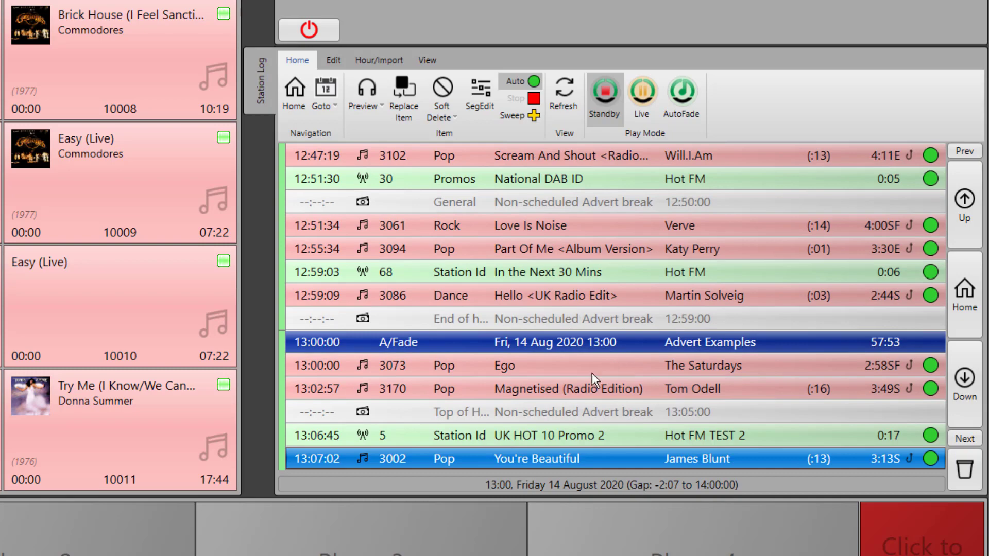
key("Up")
key("Up")
key("Up")
key("Up")
key("Up")
key("Up")
key("Up")
key("Up")
key("Up")
key("Up")
key("Up")
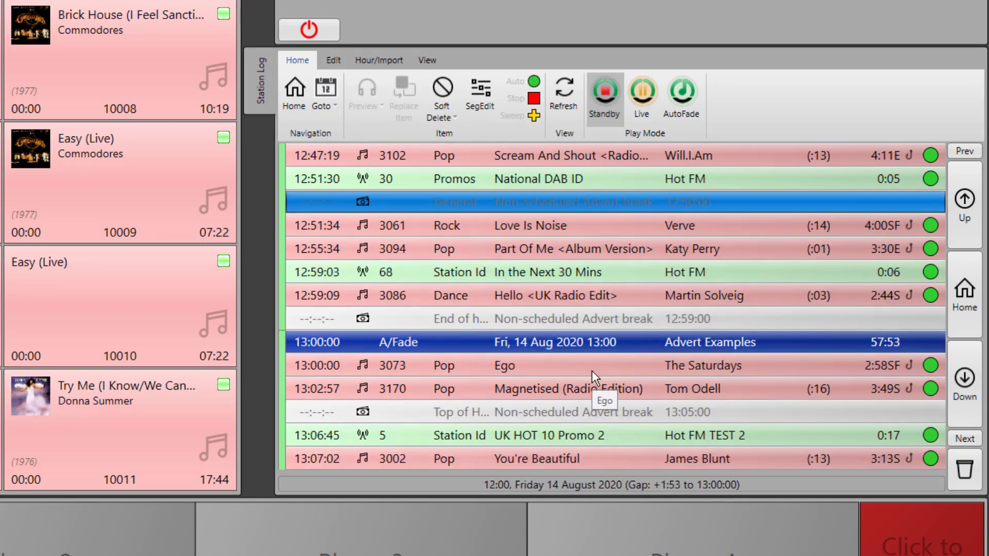
key("Up")
key("Up")
key("Up")
key("Up")
key("Up")
key("Up")
key("Up")
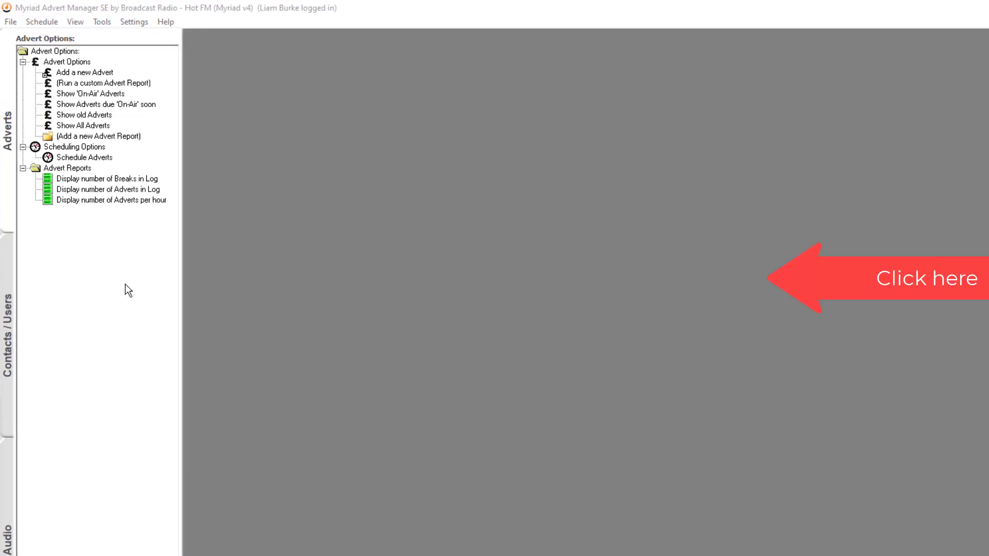
Add a new contact with the person's name, company CocaCola and job title Sales.
left_click(9, 308)
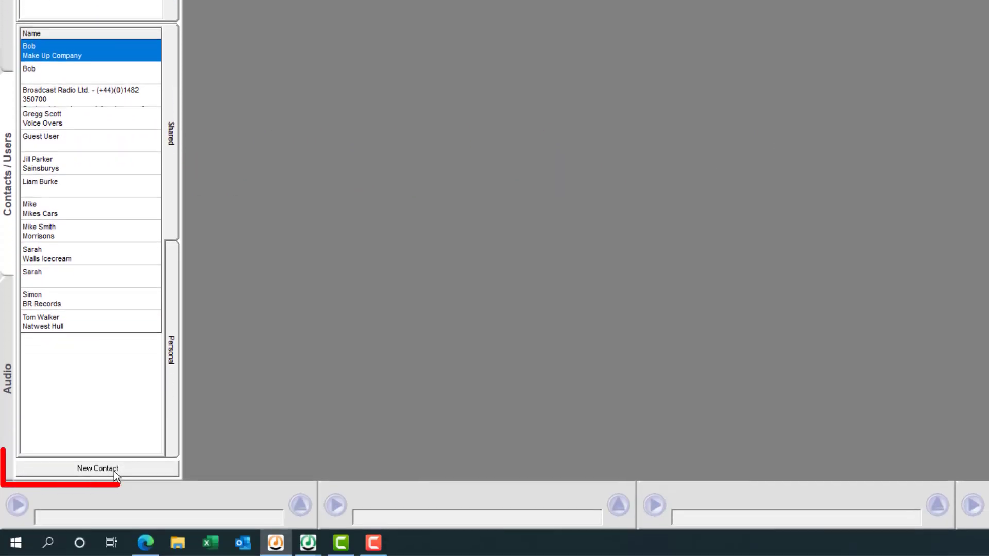
left_click(114, 470)
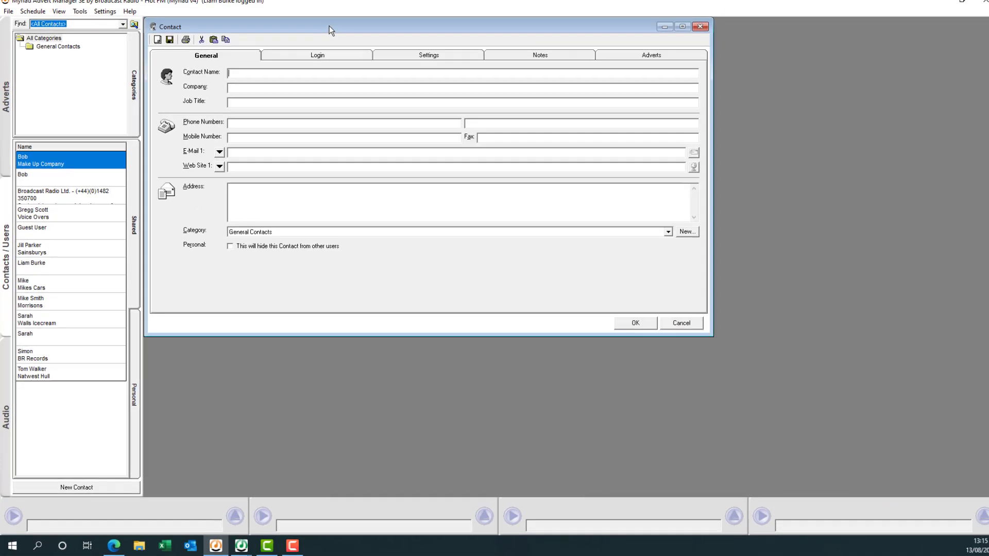
left_click_drag(329, 26, 462, 100)
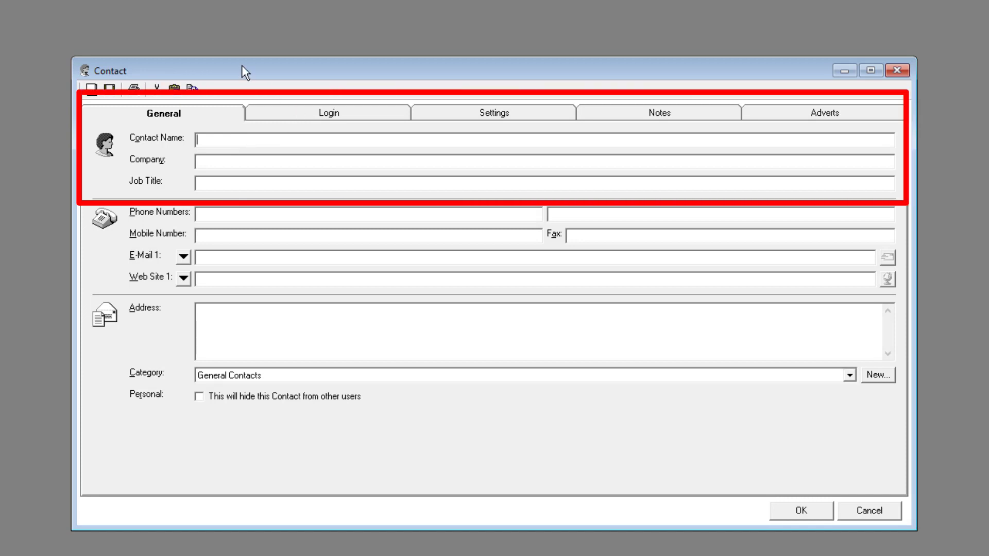
left_click(240, 161)
type("CocaCola")
left_click(225, 184)
type("Sales")
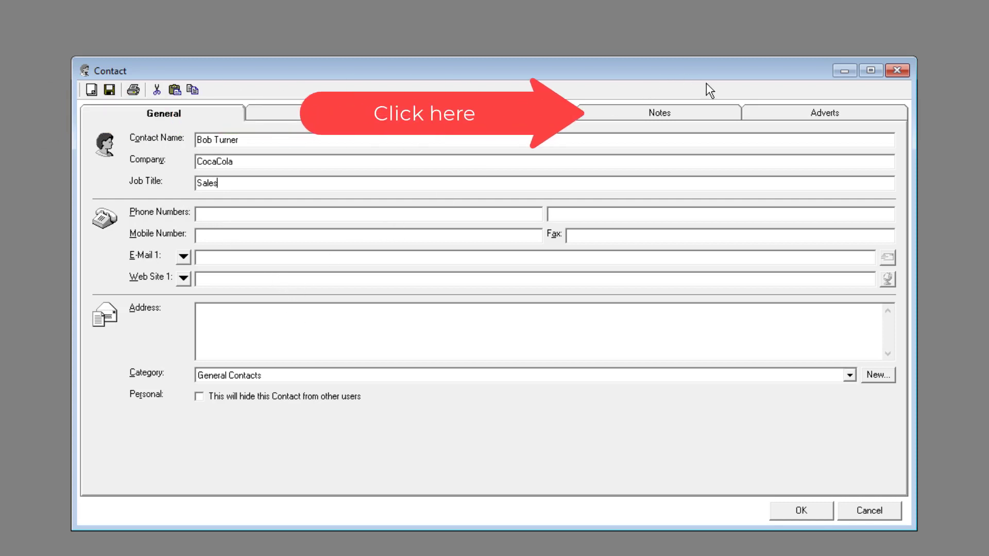
Check the contact's linked adverts, keeping currently on-air adverts listed, and save the contact.
left_click(784, 122)
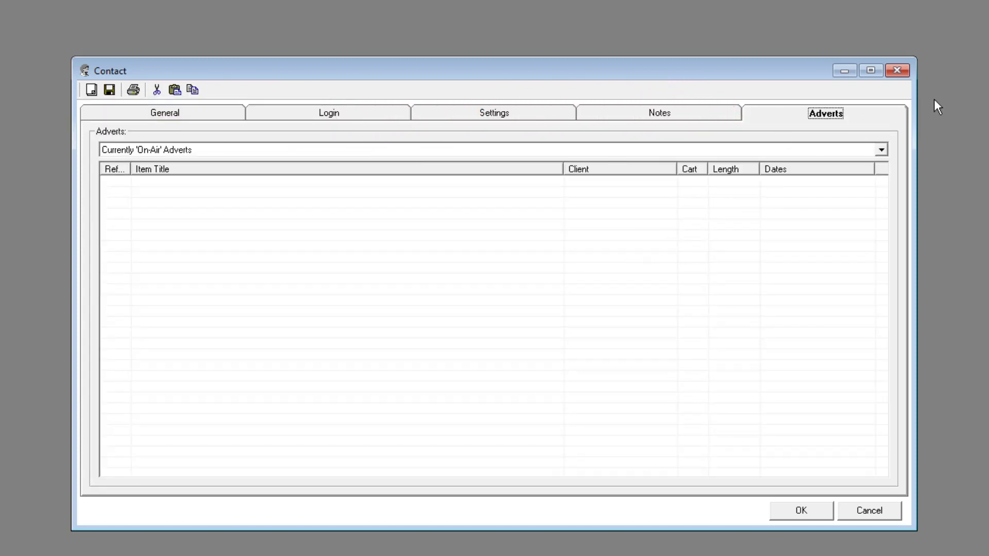
left_click(882, 150)
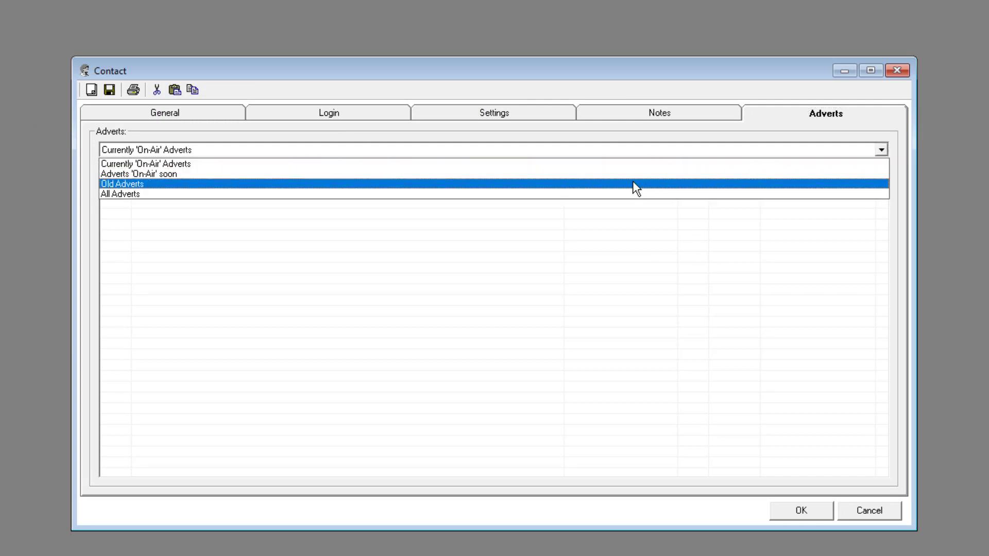
left_click(210, 110)
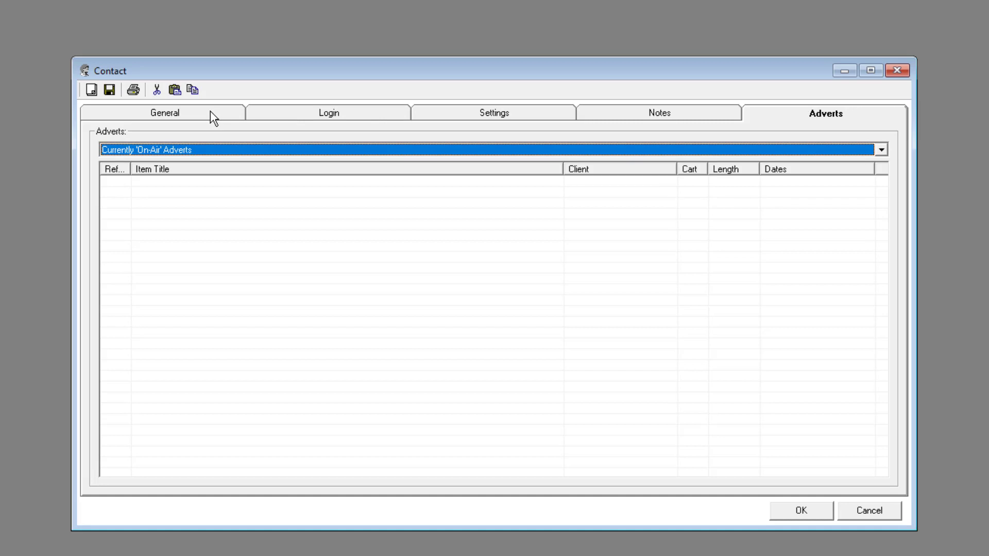
left_click(211, 113)
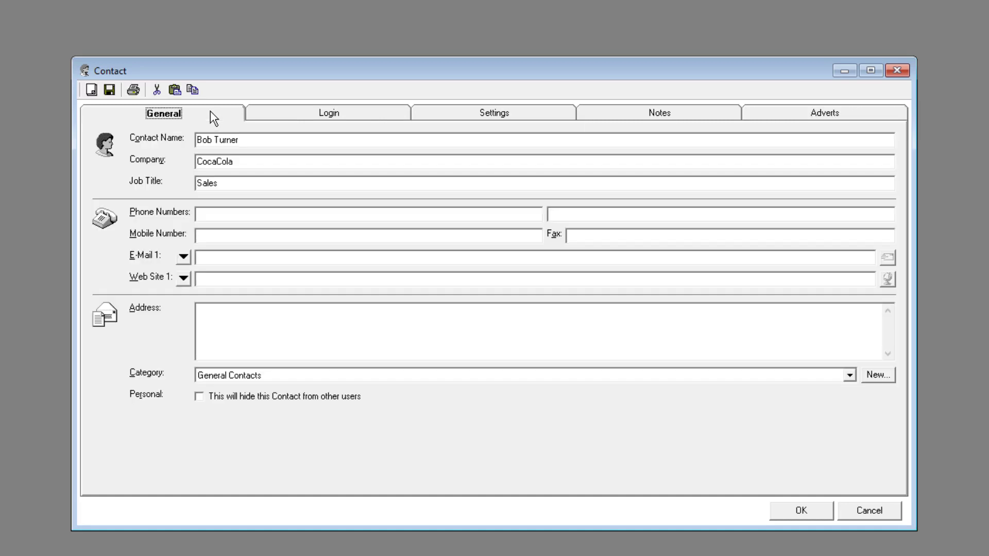
left_click(110, 90)
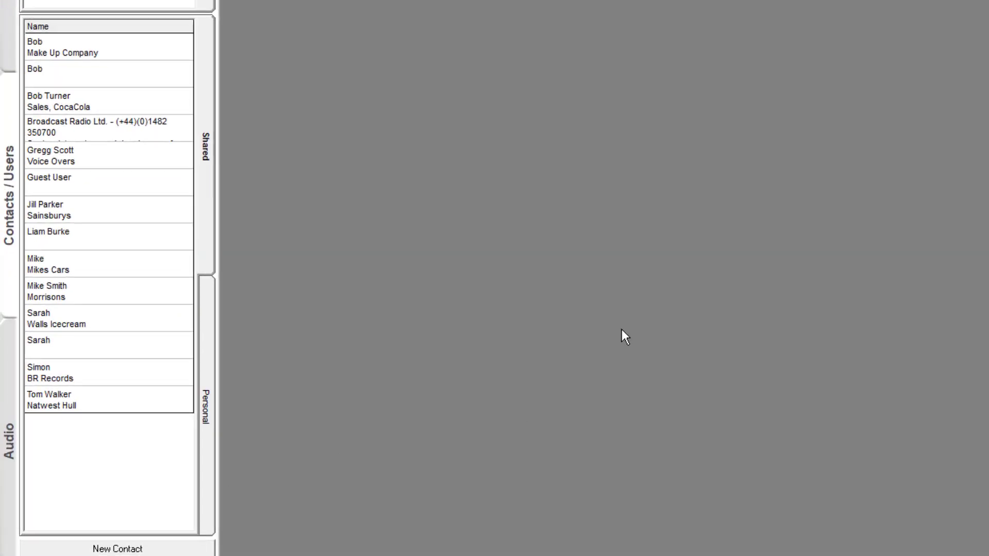
Open the Voice Overs contact's main details, then close them.
double_click(54, 157)
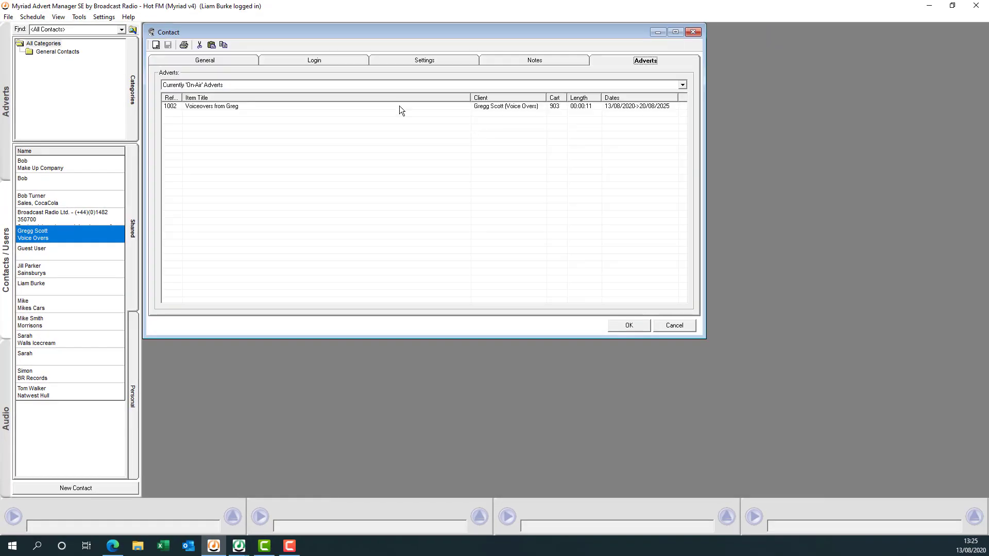
left_click(209, 60)
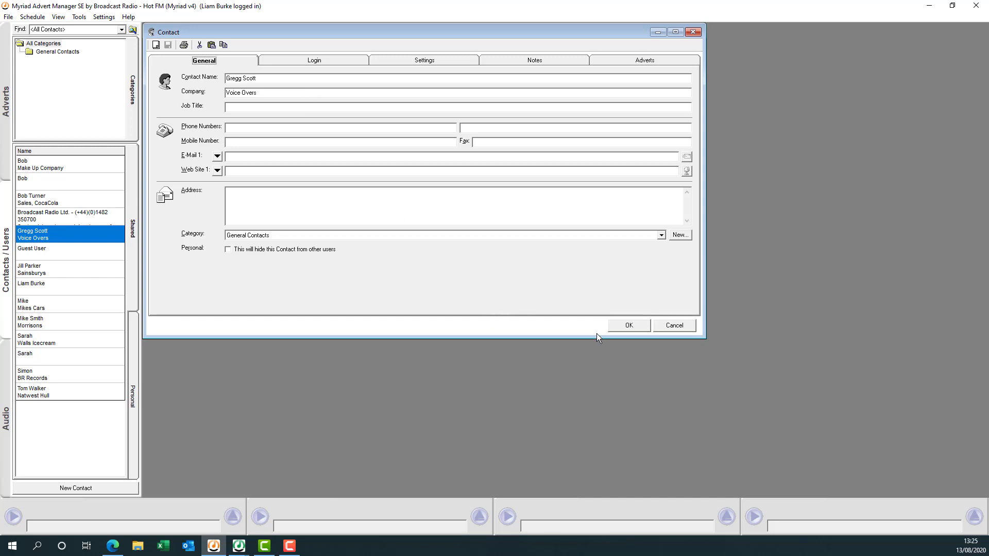
left_click(620, 327)
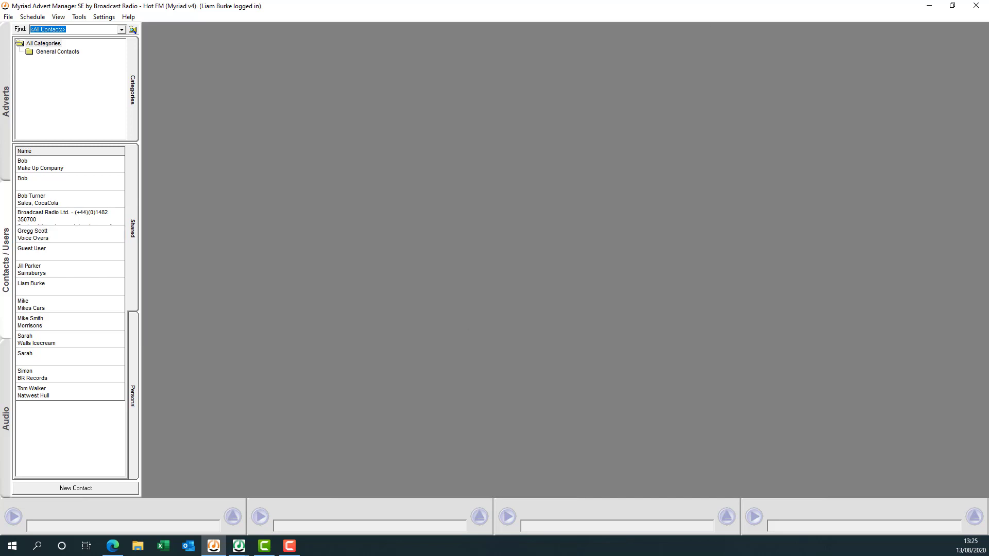
key("F10")
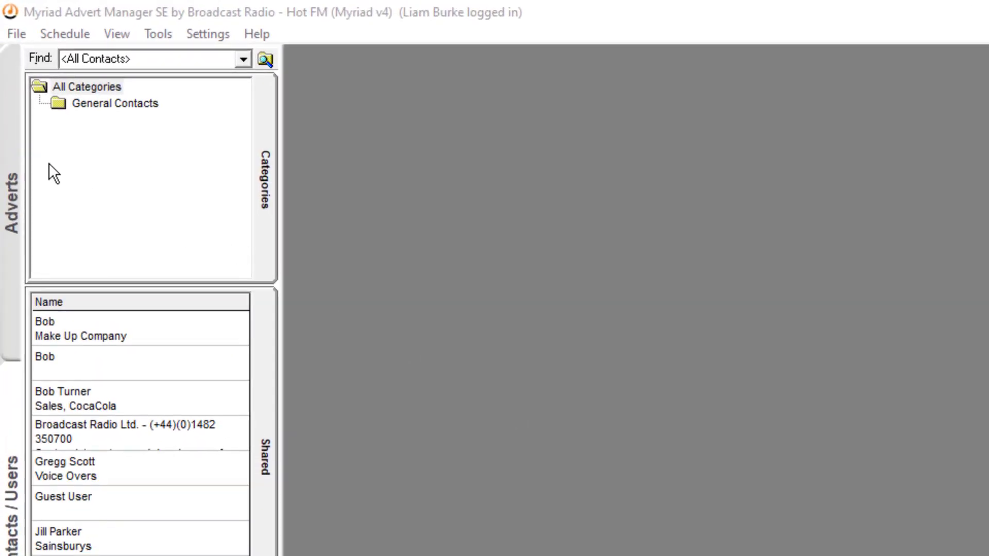
Add a new advert and assign cart 906 SPECSAVERS, GOOD DEAL as its audio, jumping to 900.
left_click(8, 153)
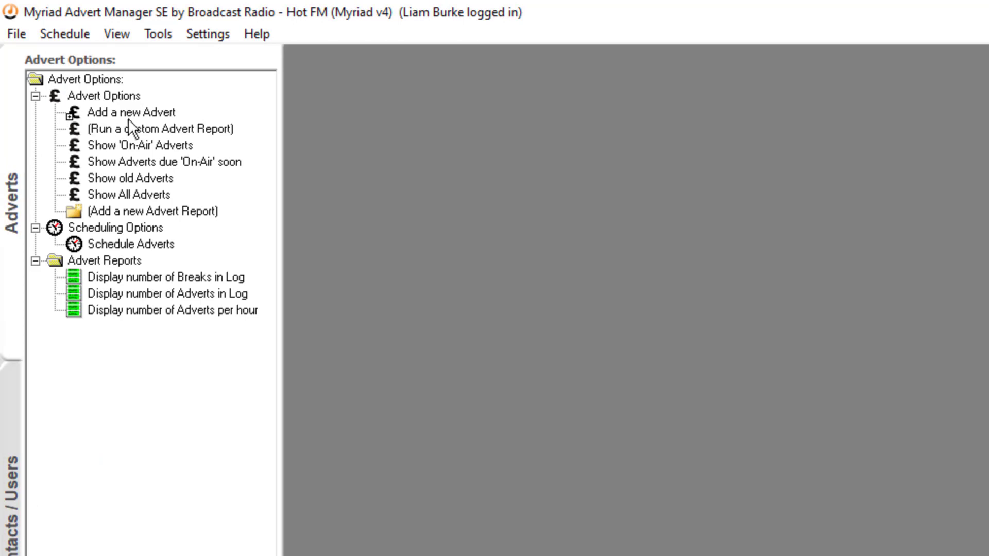
left_click(147, 112)
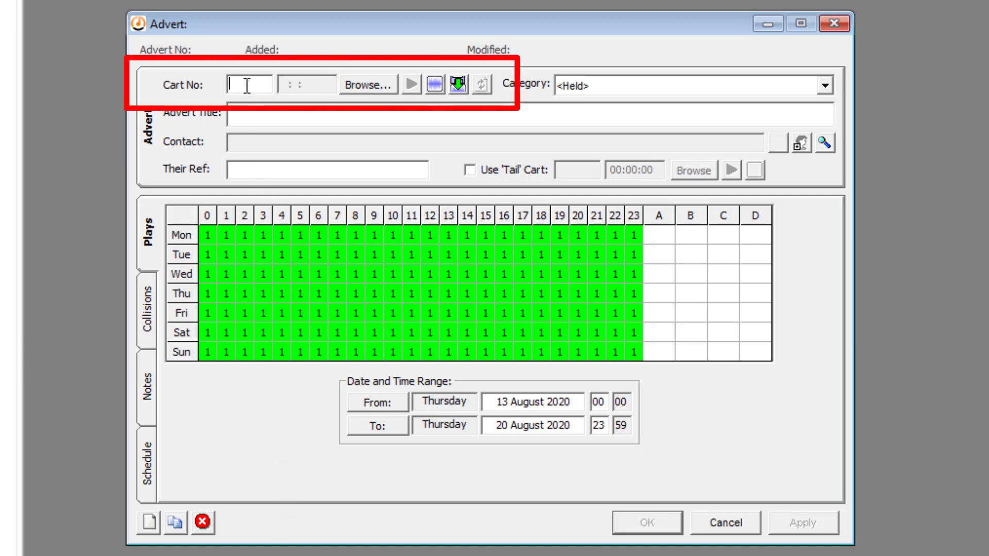
left_click(370, 85)
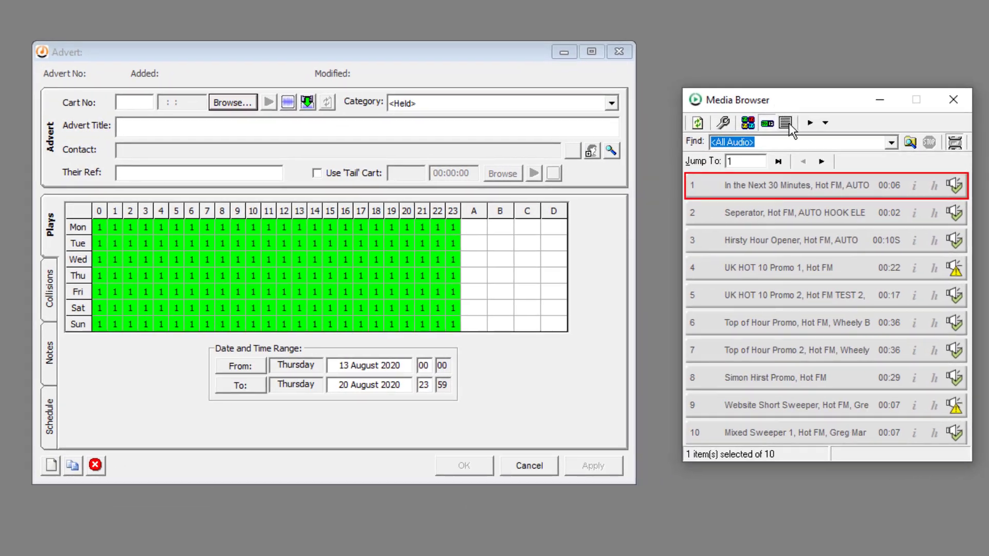
double_click(740, 161)
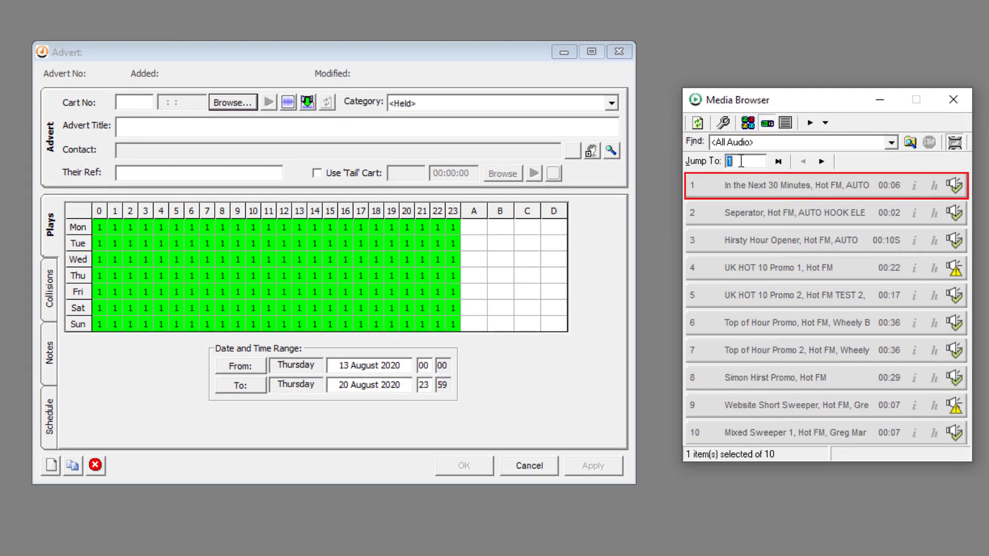
type("900")
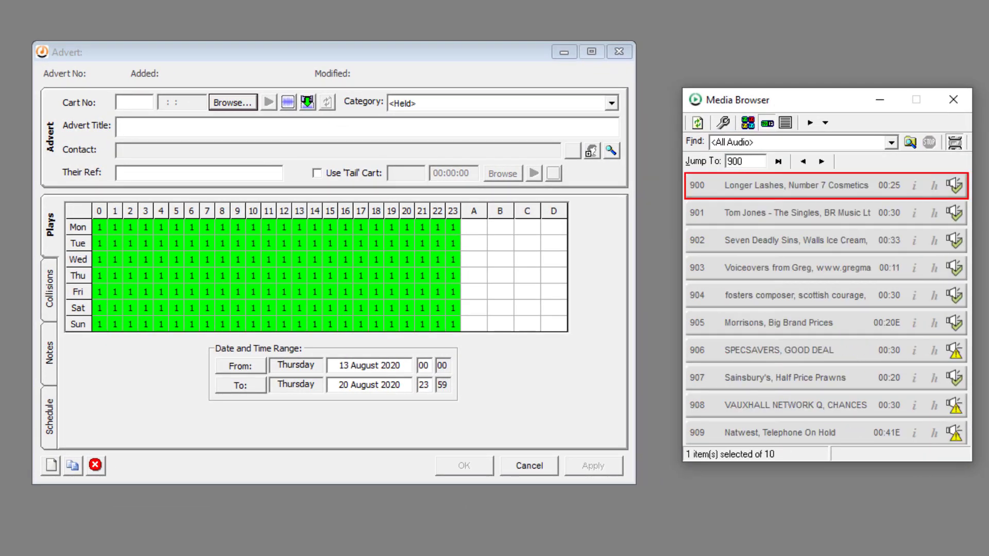
left_click(776, 355)
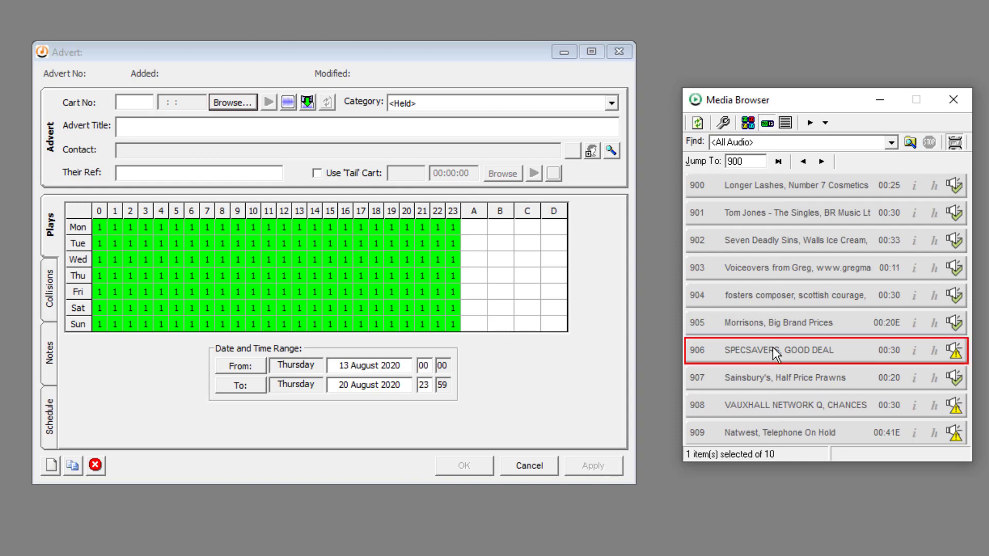
double_click(777, 355)
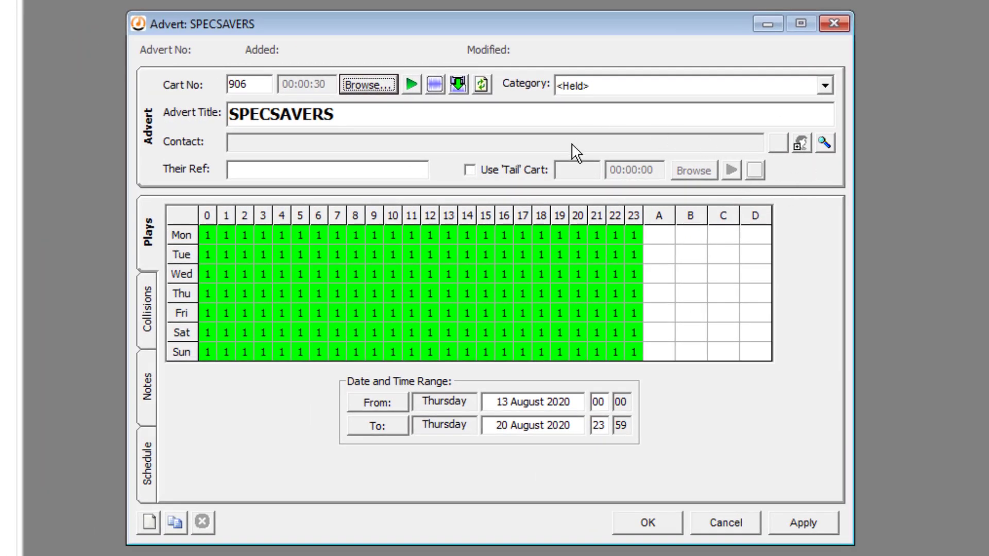
Create a new contact with the contact's name and company Specsaver, and attach it to the advert.
left_click(826, 144)
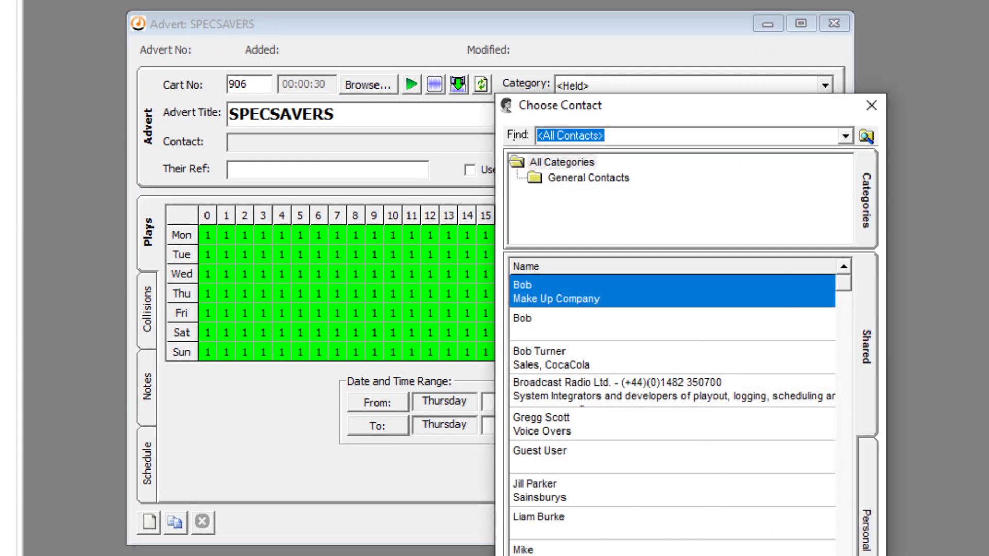
scroll(848, 297, "down", 2)
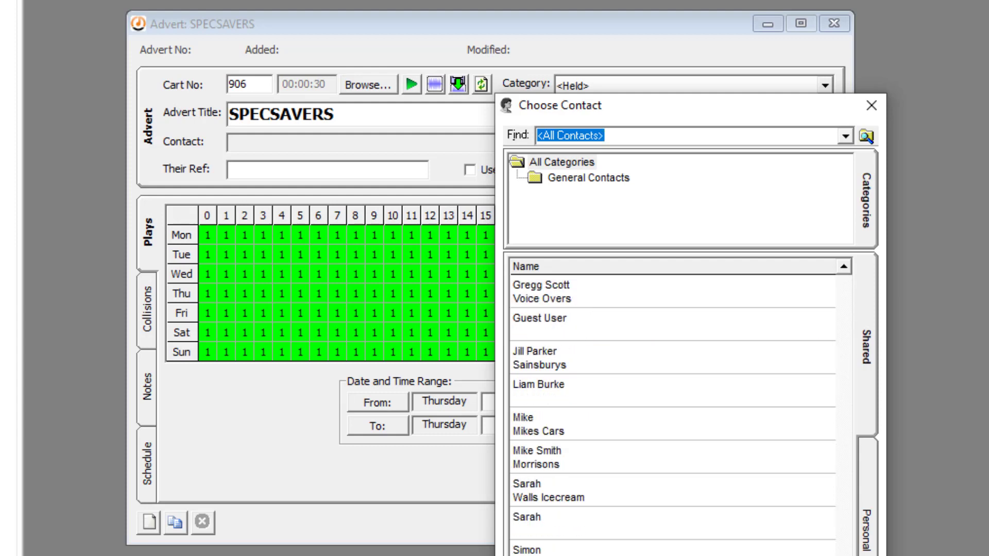
scroll(845, 270, "up", 2)
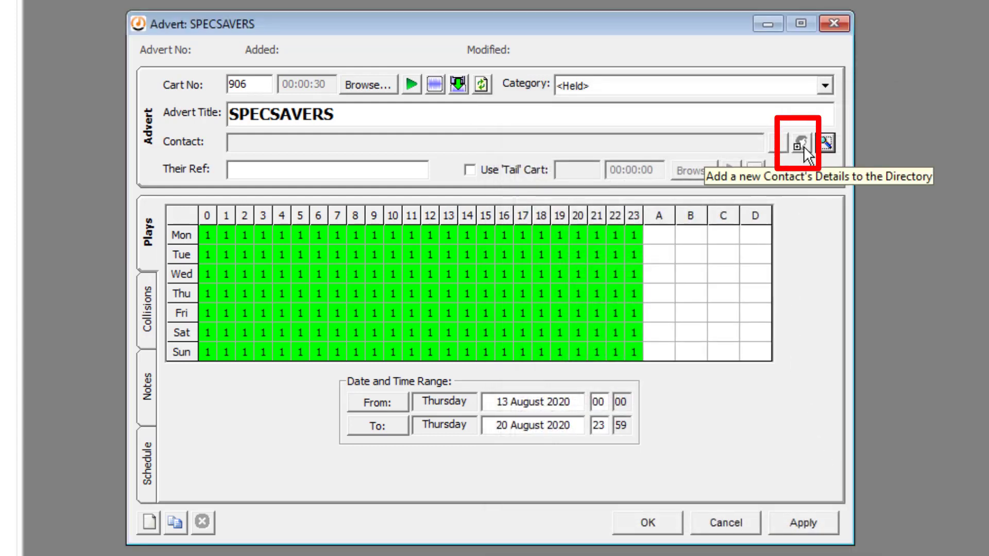
left_click(801, 145)
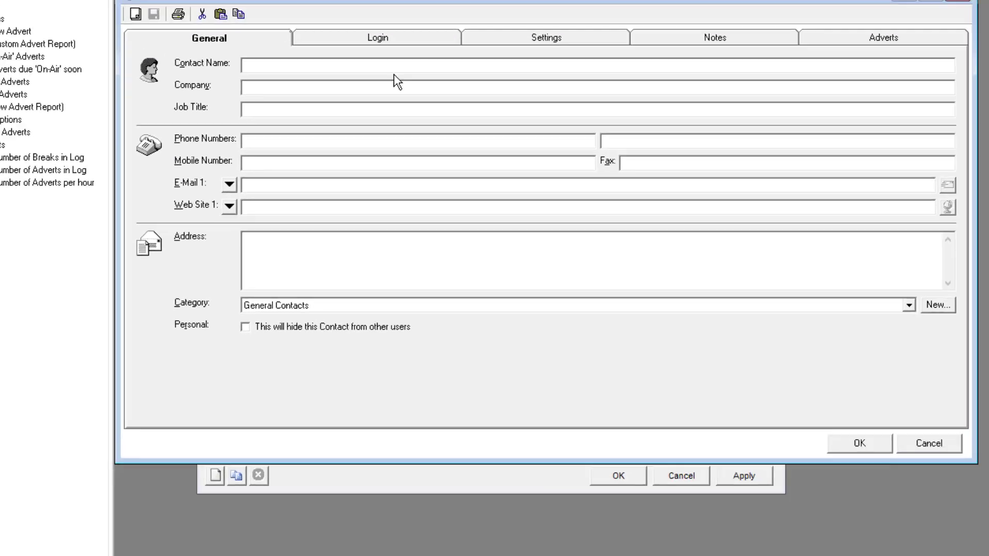
type("Sue")
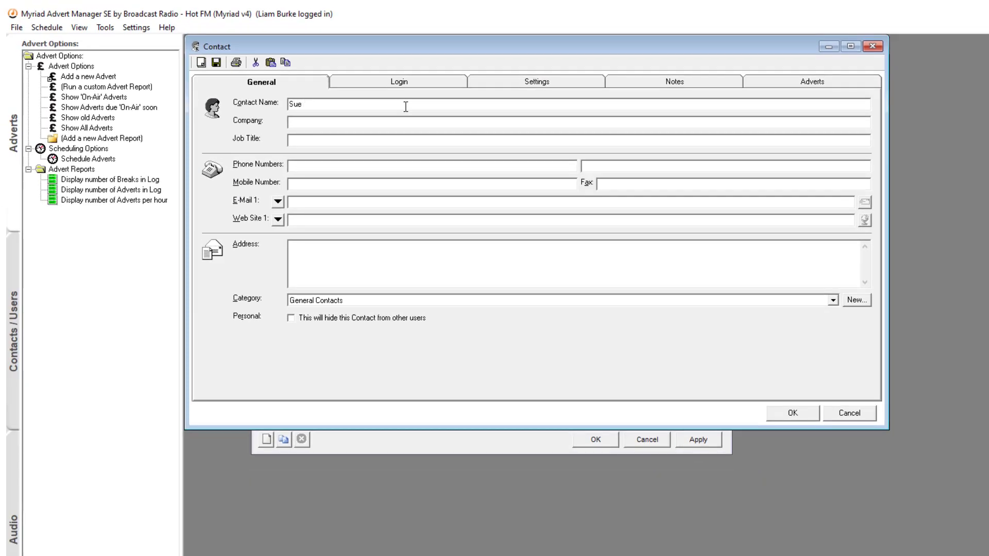
key("Tab")
type("Specsavers")
left_click(799, 411)
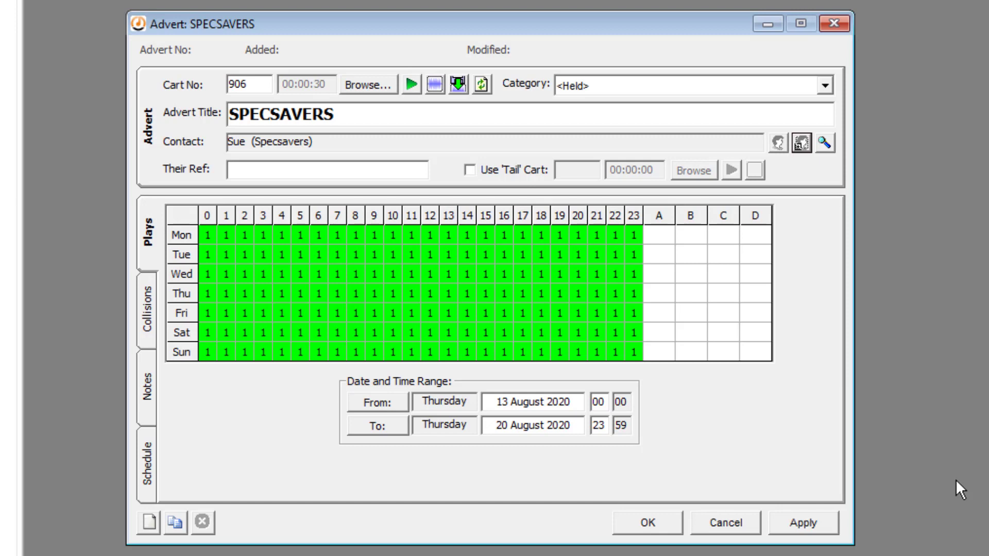
Choose End of hour as the SPECSAVERS advert's category.
left_click(822, 86)
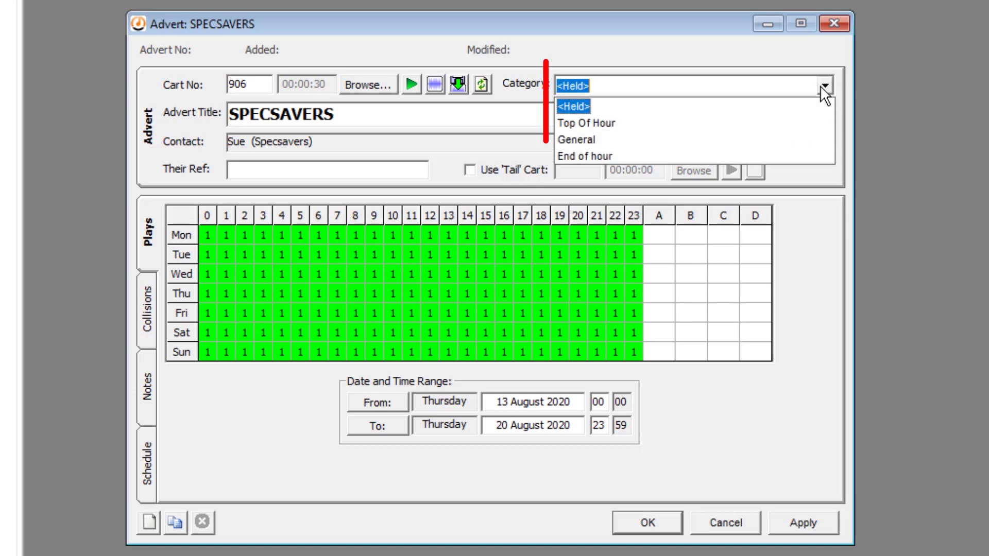
left_click(645, 157)
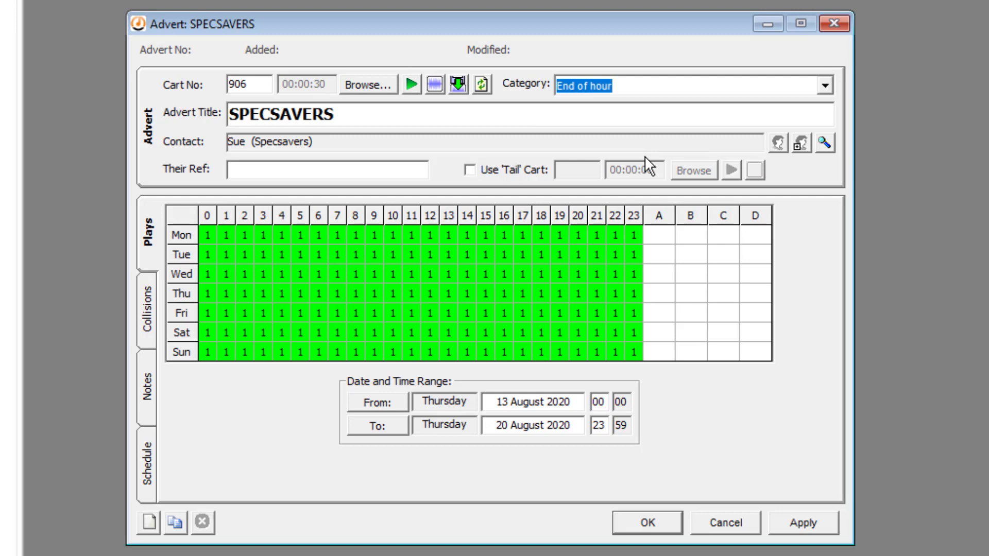
left_click(363, 166)
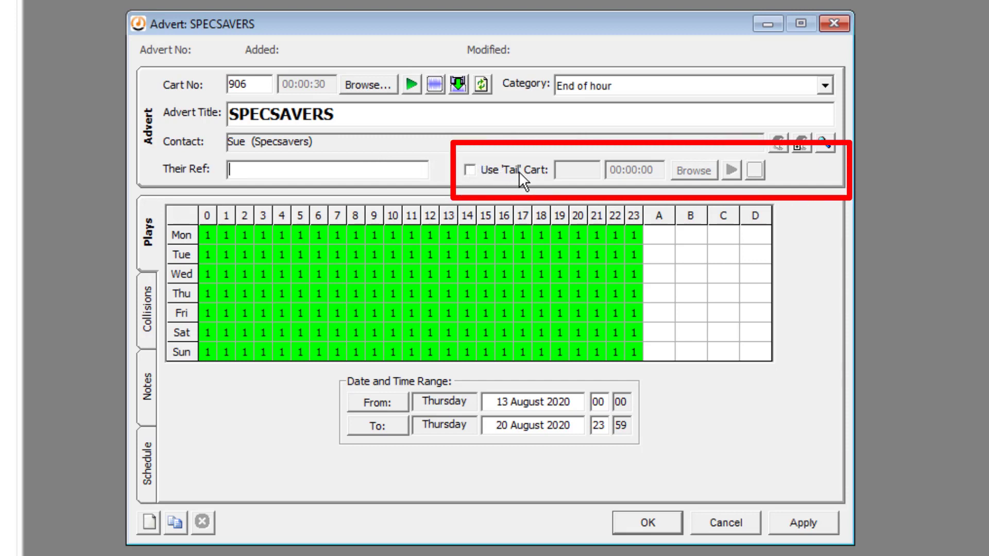
Try tail cart 907 alongside main cart 906, then switch the tail cart off again.
left_click(469, 170)
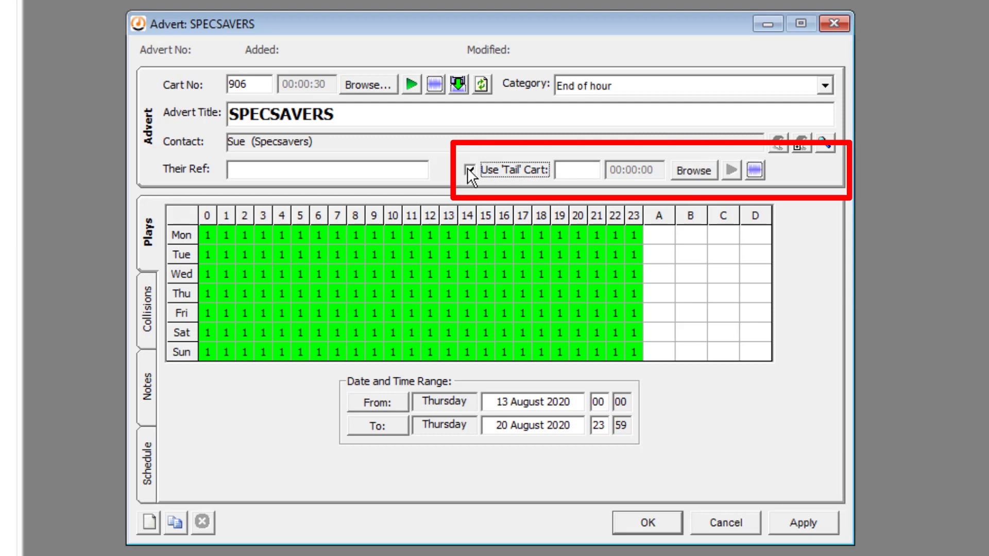
left_click(573, 169)
type("907")
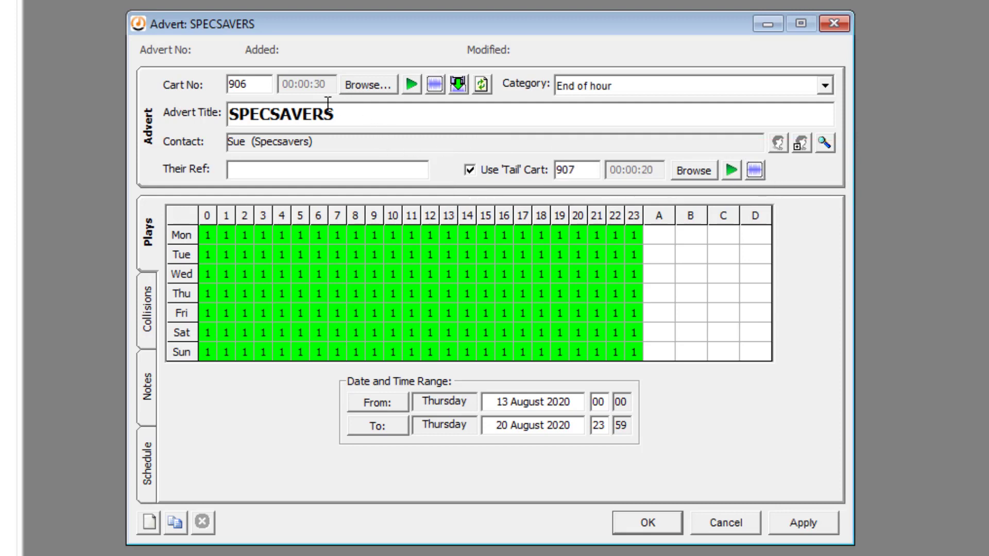
double_click(252, 84)
double_click(589, 168)
left_click(470, 171)
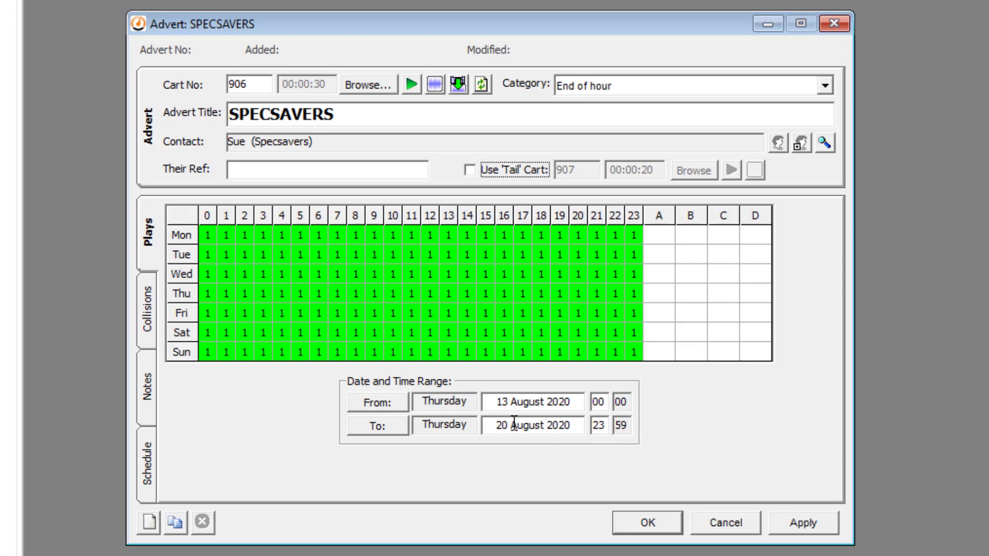
Set the advert's end date to 30 September 2020.
left_click(392, 423)
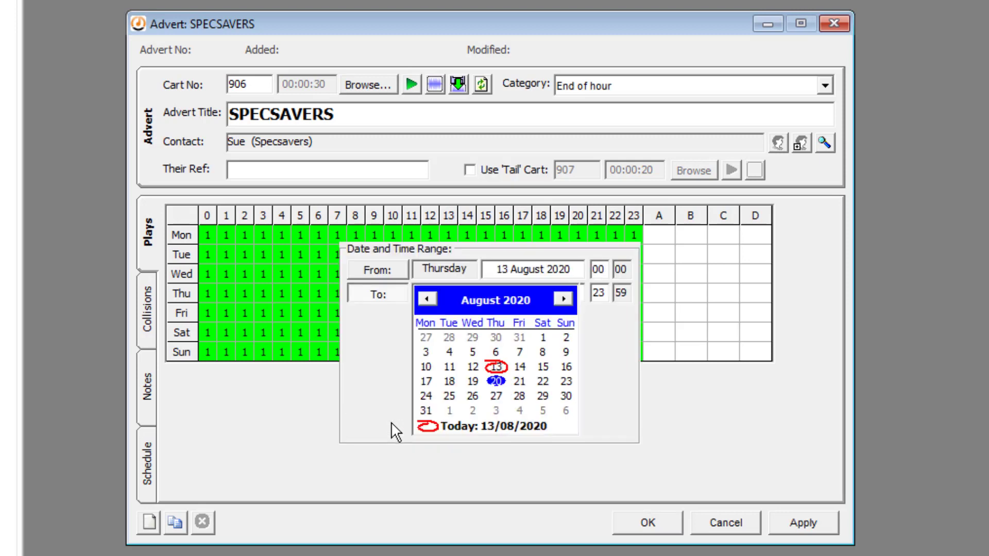
left_click(562, 300)
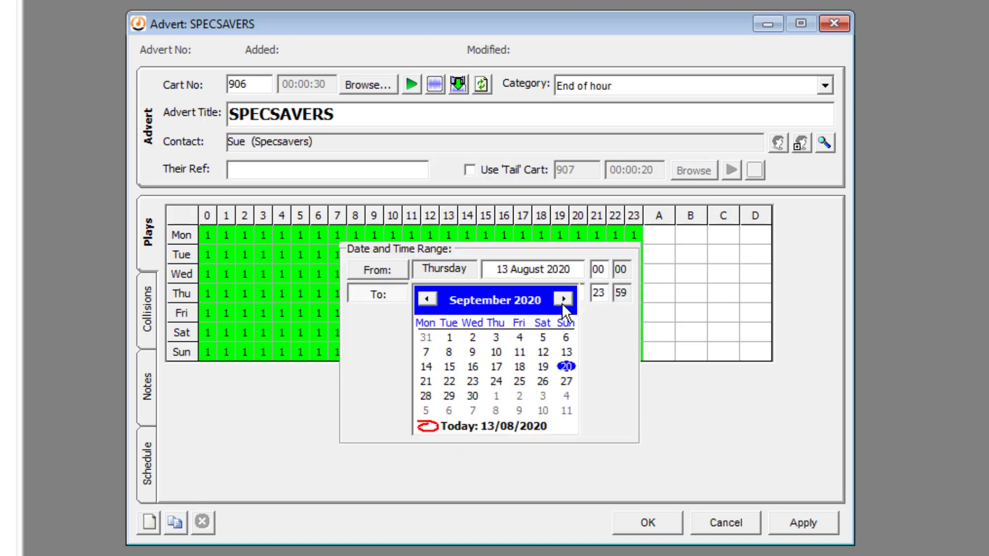
left_click(480, 391)
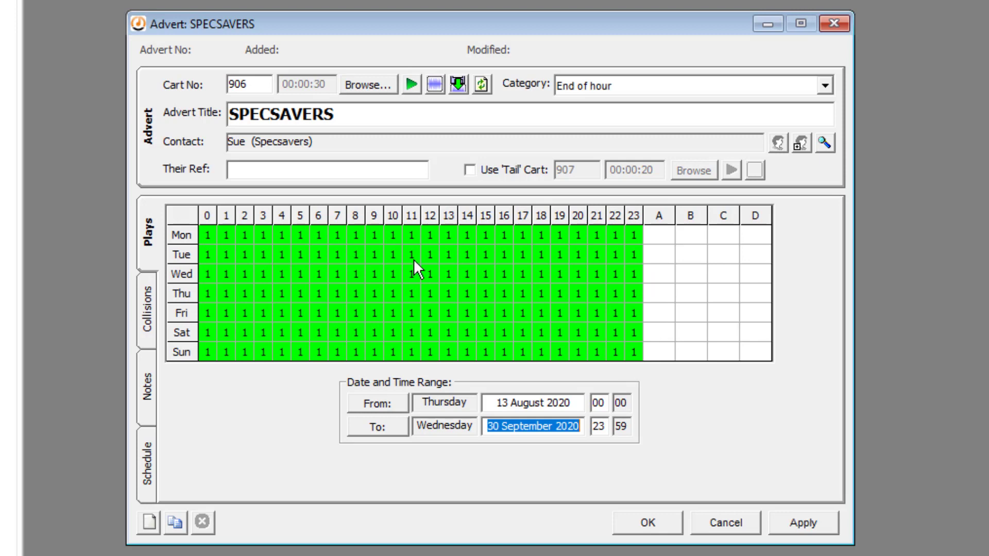
left_click(338, 234)
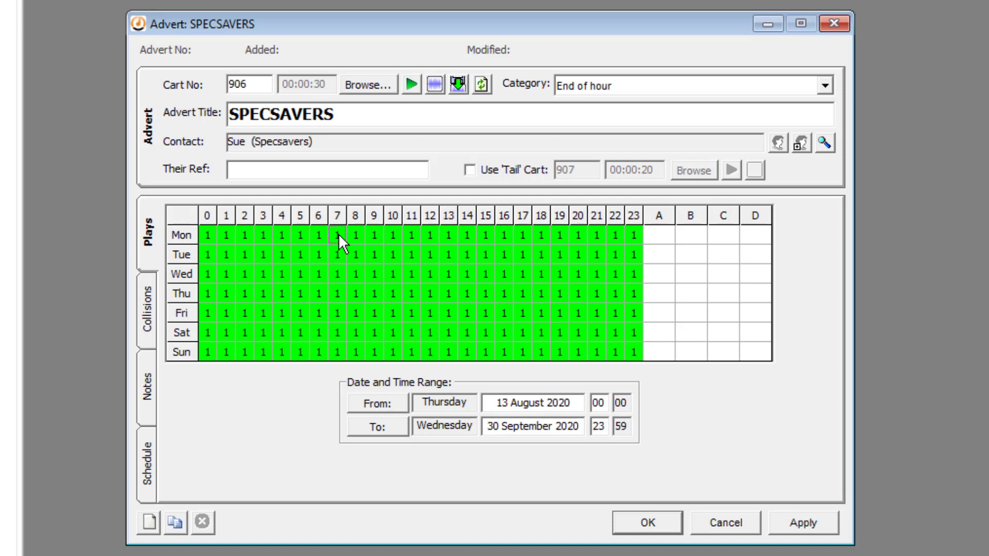
left_click_drag(339, 234, 373, 350)
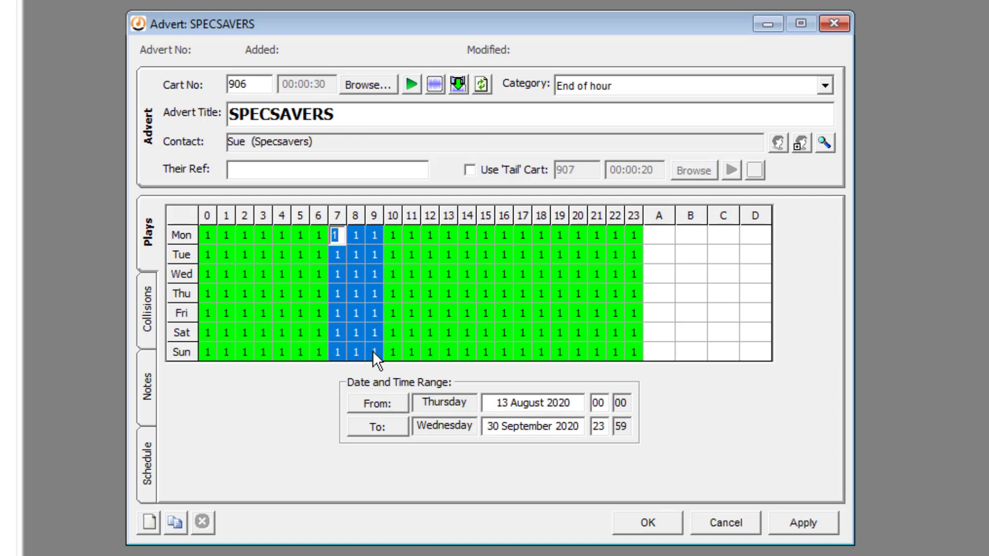
type("2")
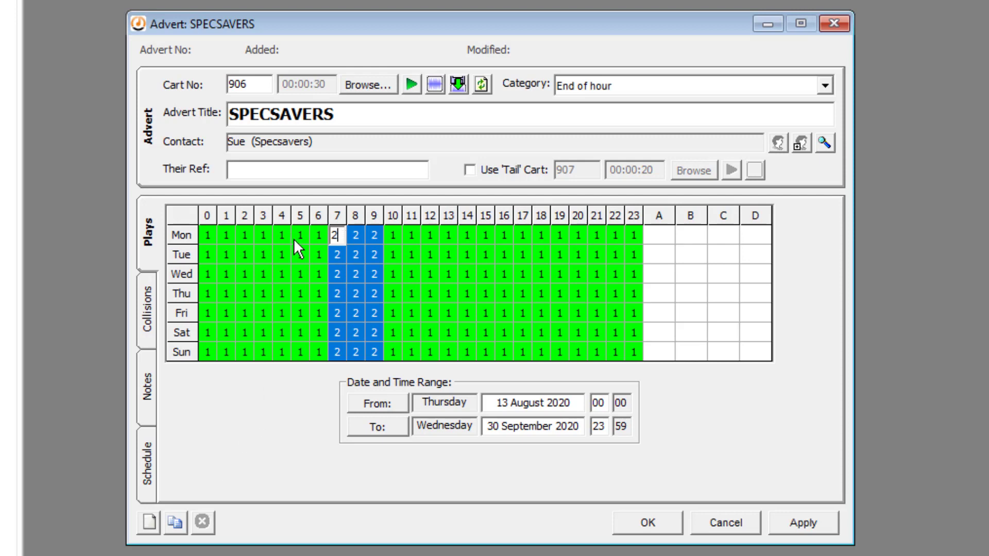
left_click(307, 235)
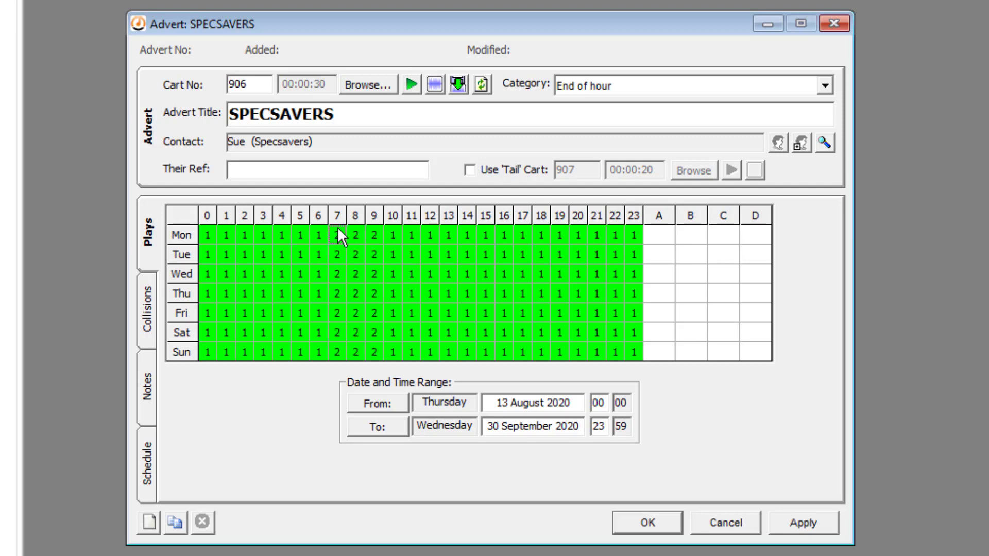
left_click_drag(338, 229, 372, 355)
type("1")
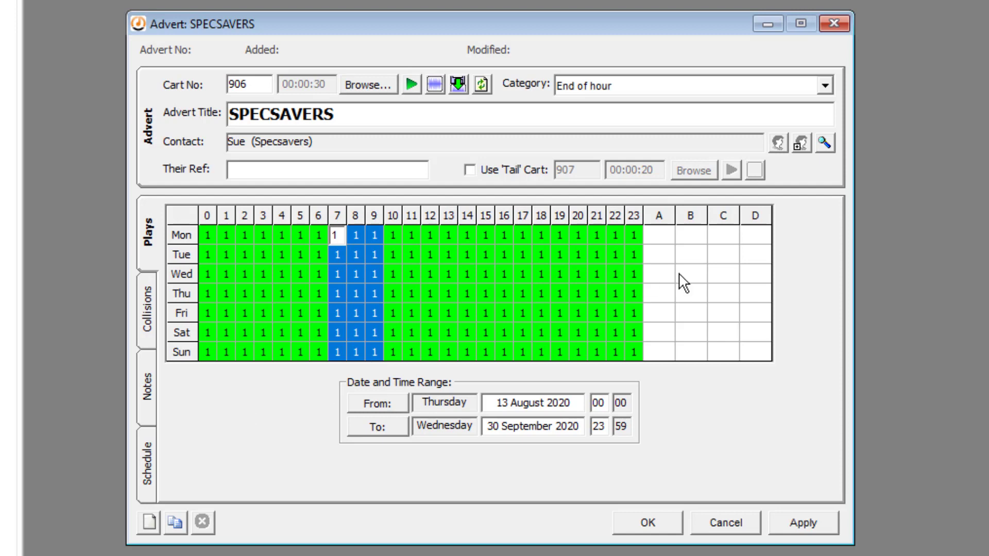
left_click(691, 345)
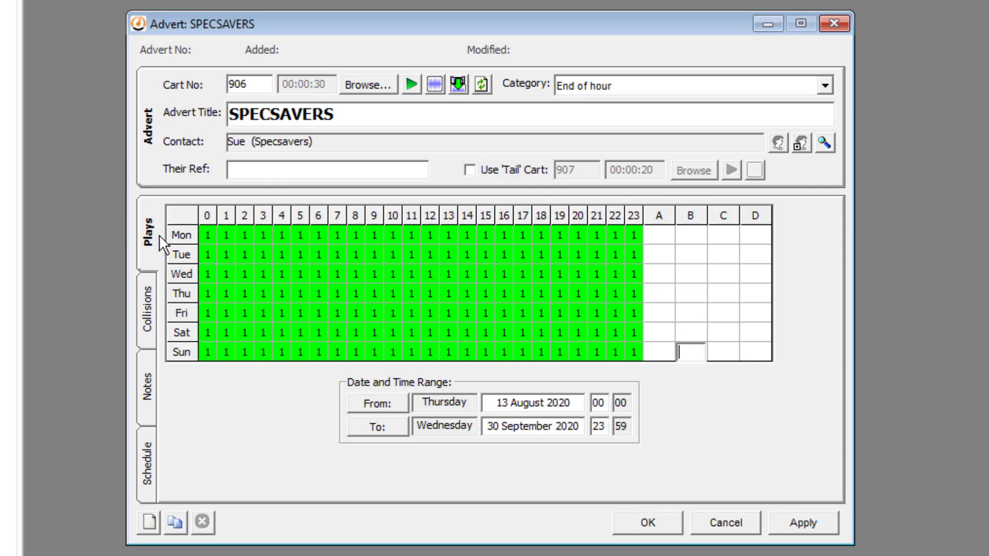
Select the whole Mon/0 to Sun/23 plays grid and delete all its values.
left_click(210, 234)
left_click_drag(211, 234, 629, 351)
key("Delete")
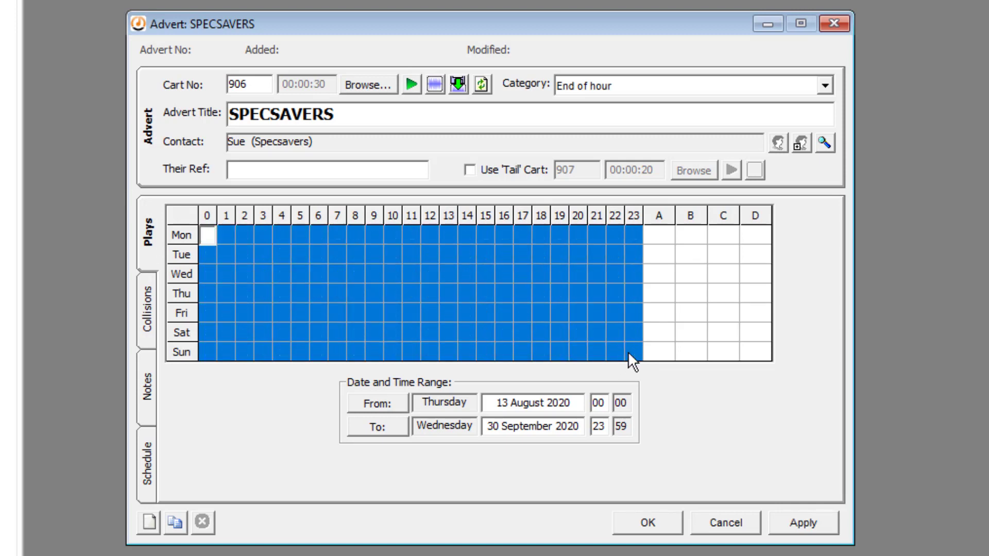
left_click(285, 280)
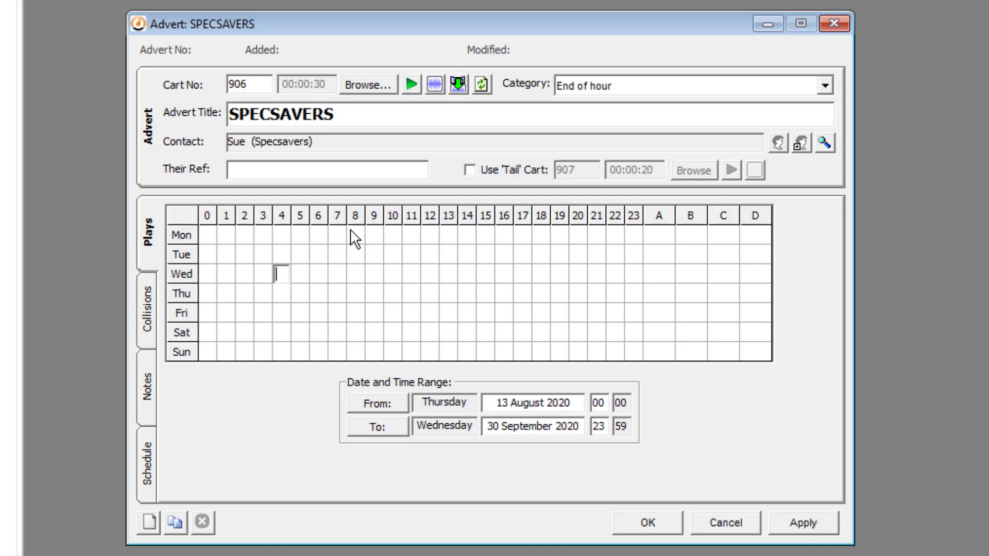
Fill hours 7–10 with break A and hours 15–17 with break B for every day.
left_click(337, 234)
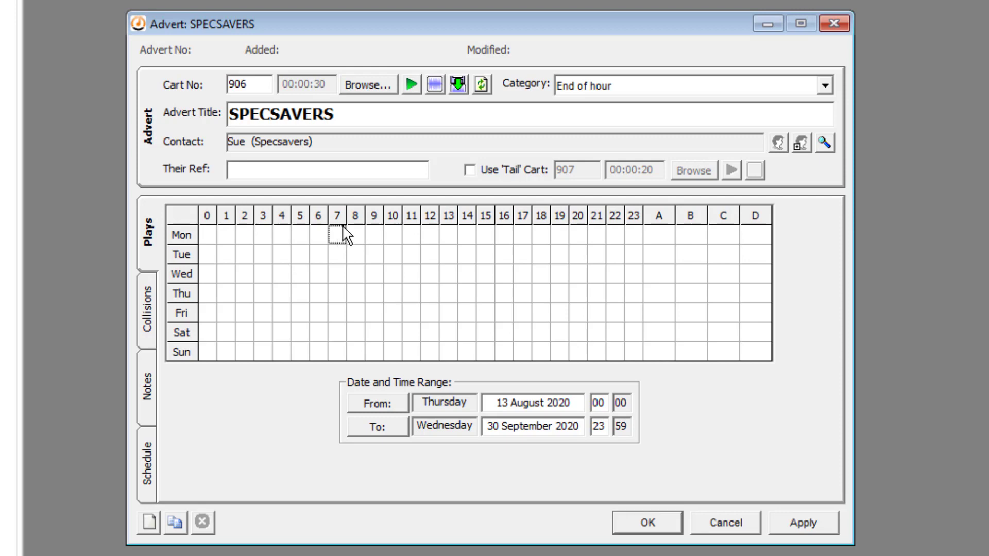
left_click_drag(344, 236, 391, 352)
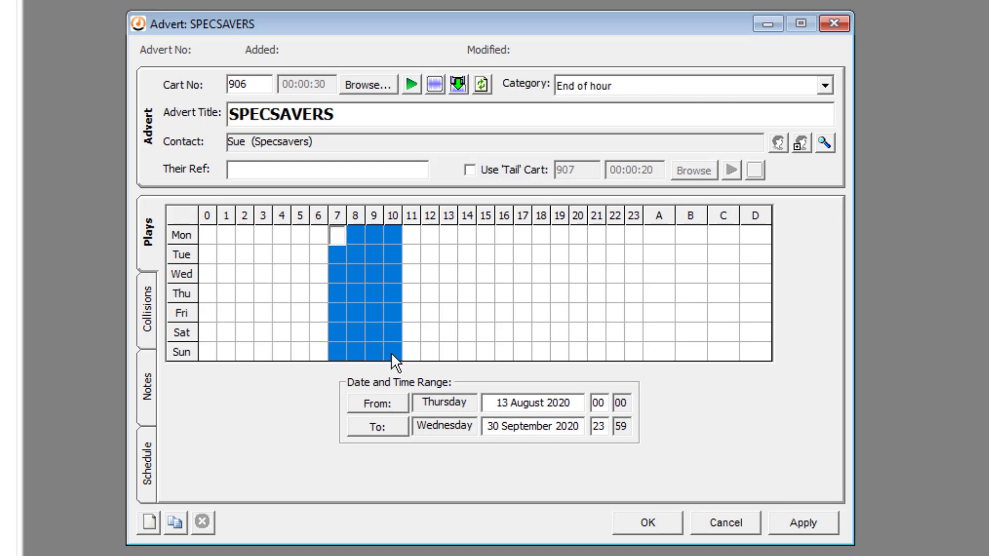
key("a")
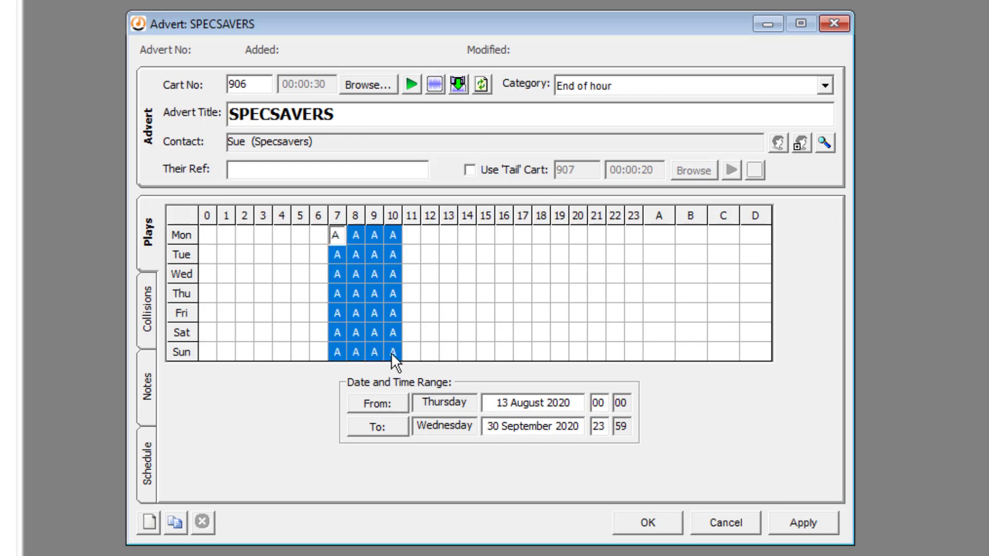
left_click_drag(482, 241, 520, 364)
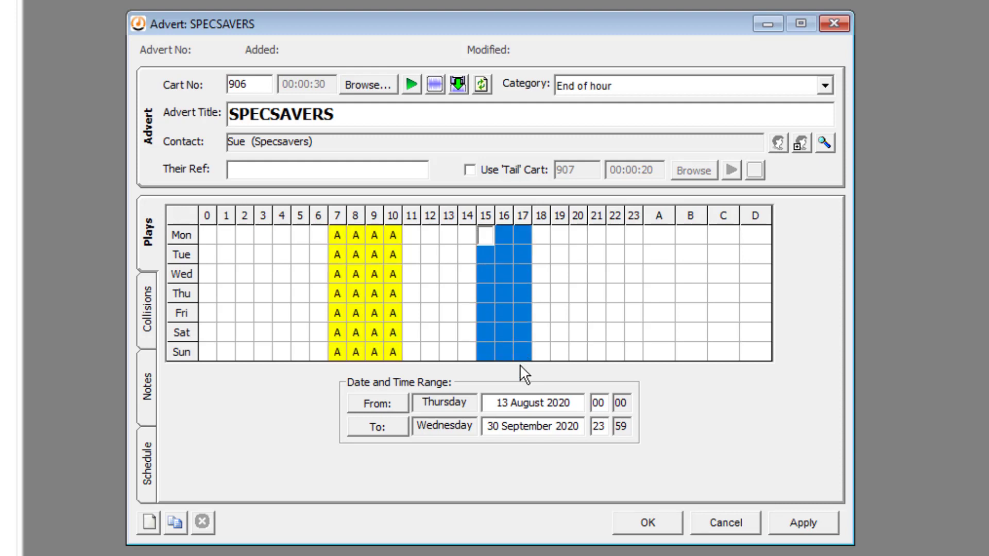
type("B")
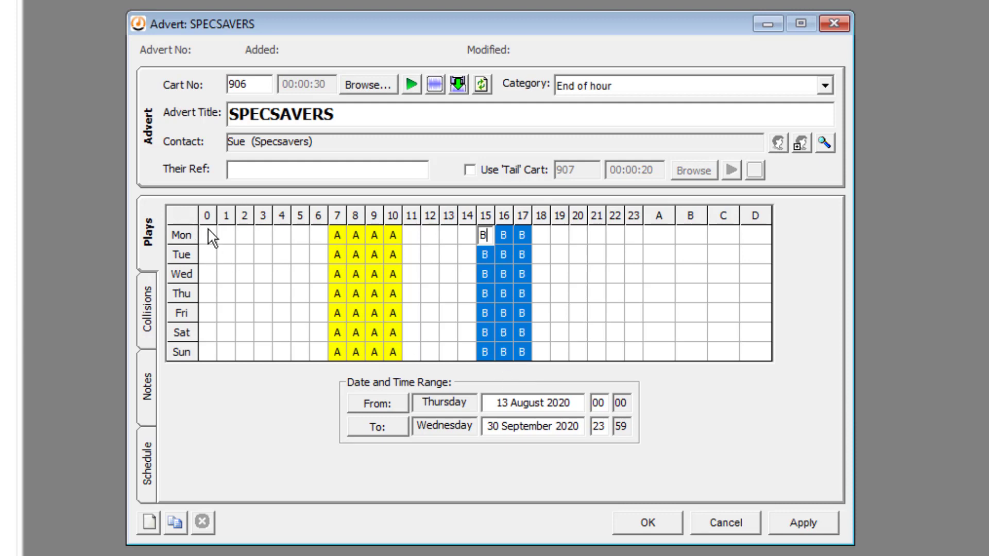
Enter 1 play in hours 0–6, 11–14 and 18–23 for every day.
left_click_drag(208, 232, 297, 329)
left_click_drag(310, 348, 312, 356)
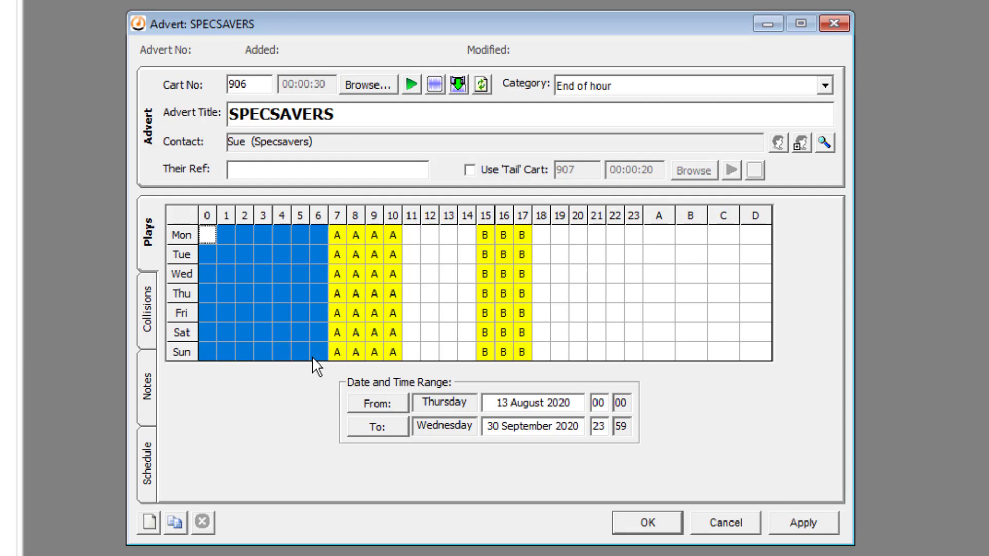
type("1")
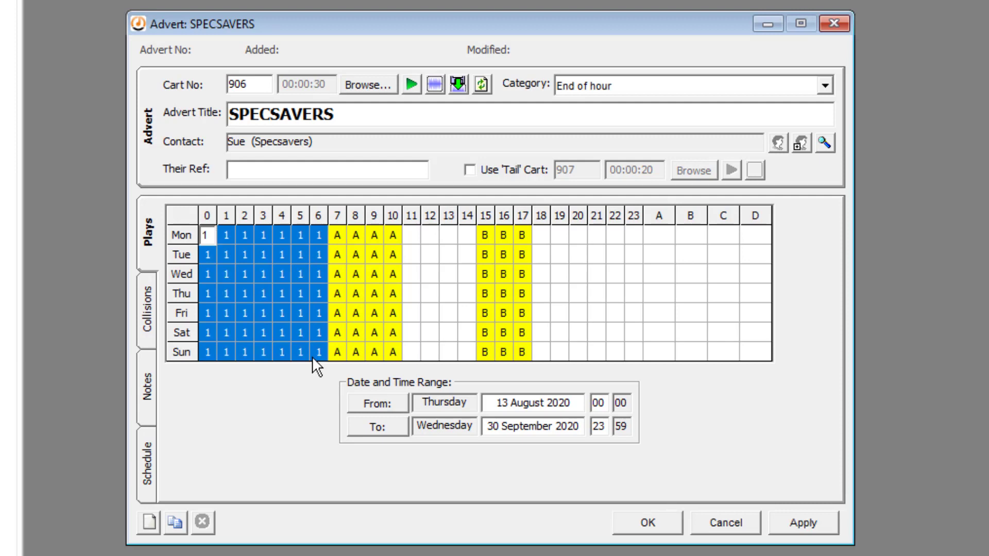
left_click_drag(411, 236, 474, 370)
type("1")
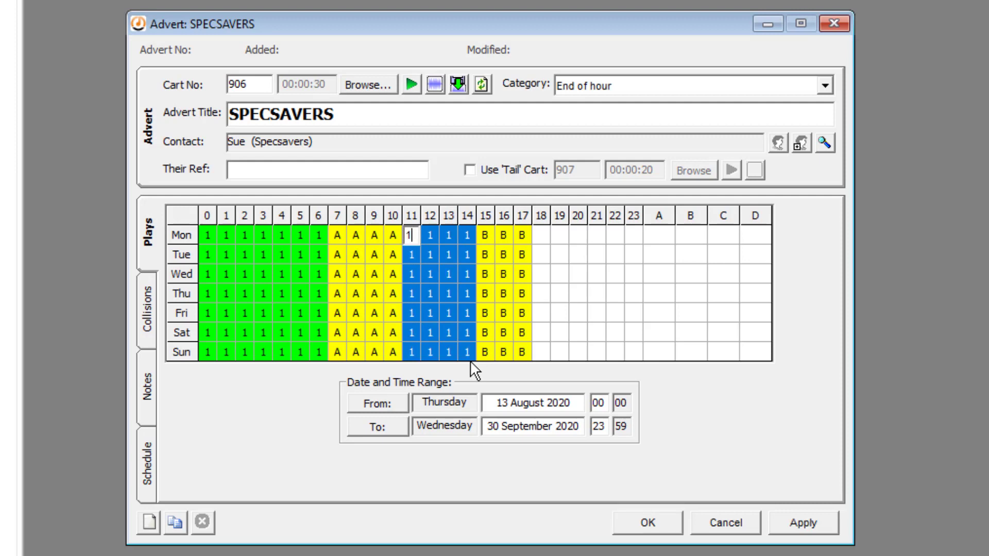
left_click(545, 239)
left_click_drag(554, 253, 635, 370)
type("1")
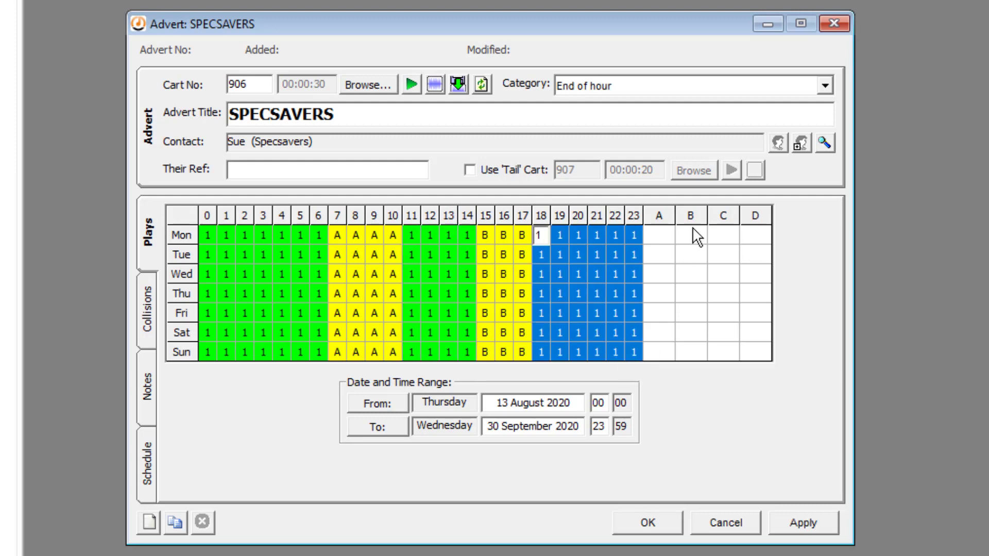
left_click(660, 239)
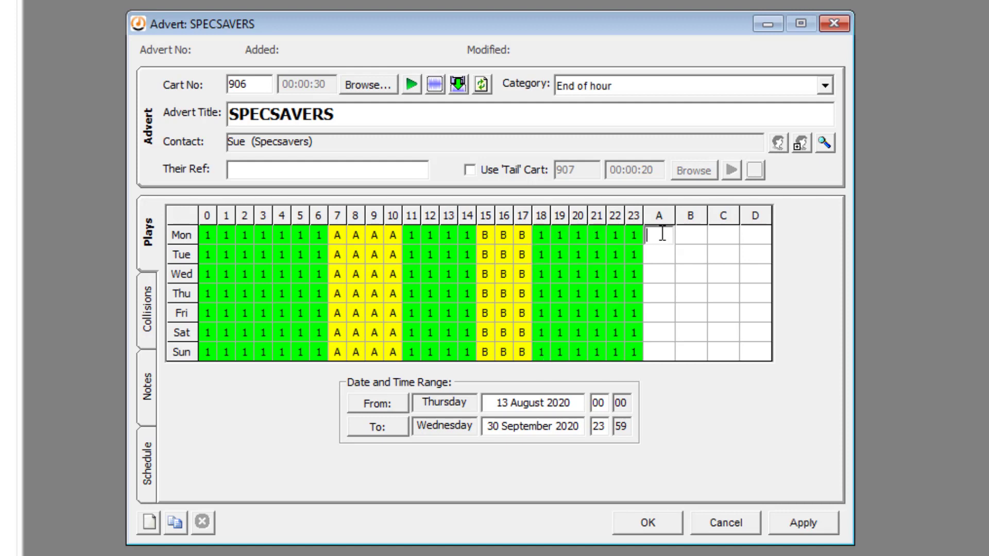
Give column A 2 plays and column B 1 play.
left_click(659, 214)
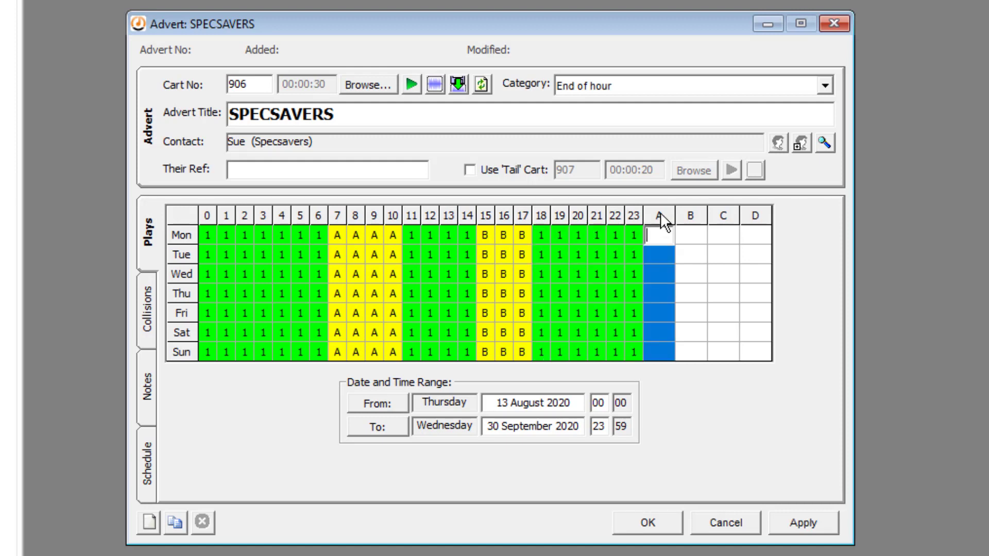
type("2")
left_click(691, 215)
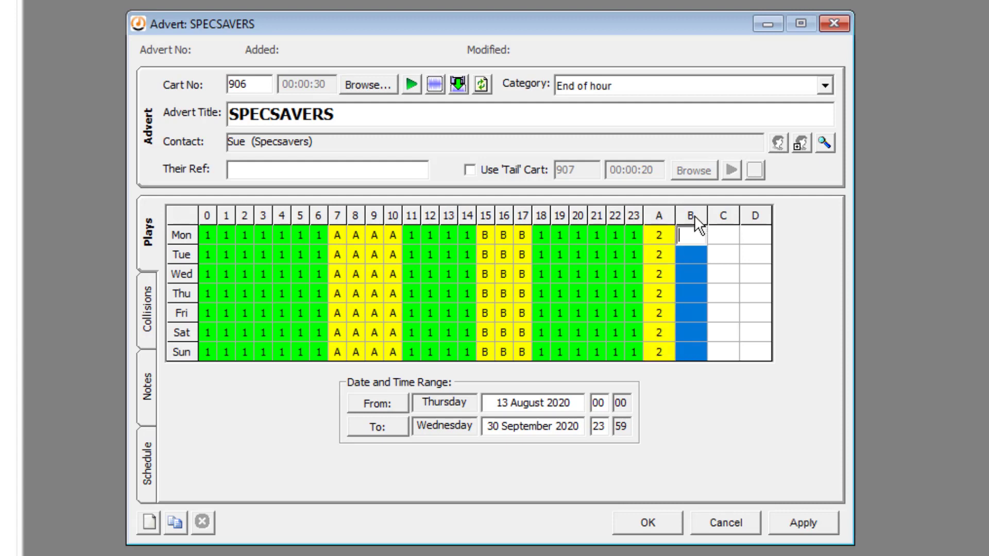
type("1")
Fill every hour 0–23 of the week with 1 play and clear columns A and B.
left_click(720, 359)
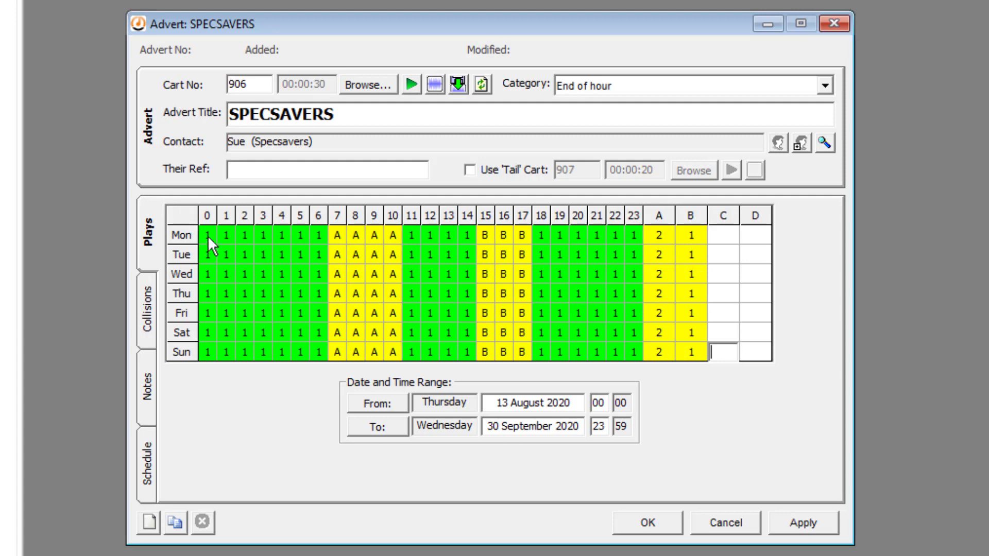
left_click_drag(208, 236, 640, 360)
type("1")
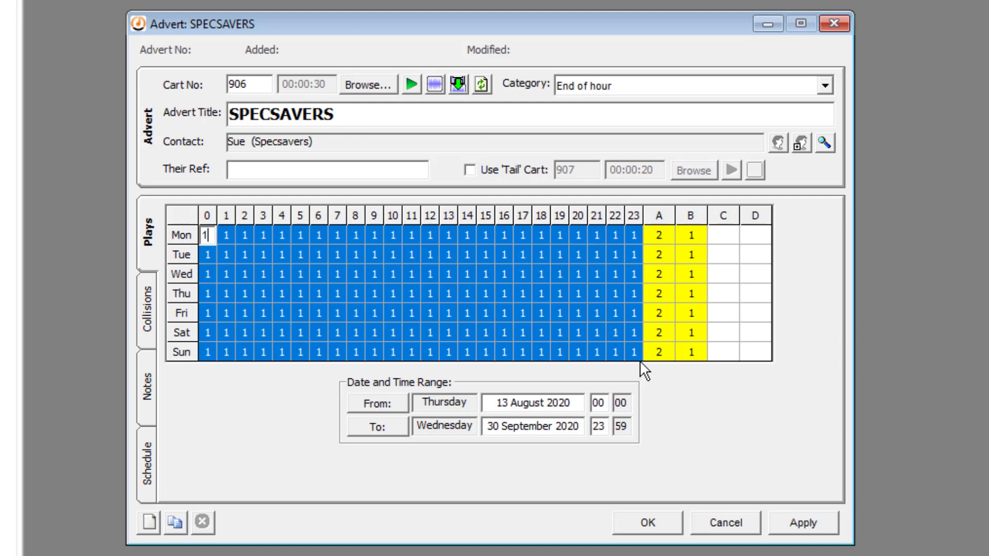
left_click_drag(663, 234, 685, 356)
key("BackSpace")
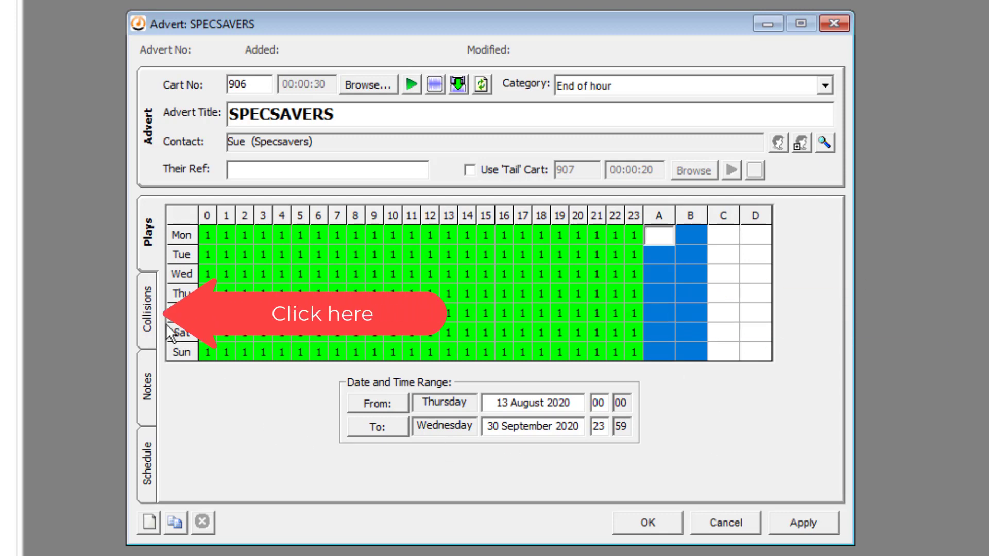
Tick Automotive as a soft collision, leaving Hard unticked, and apply the advert changes.
left_click(149, 322)
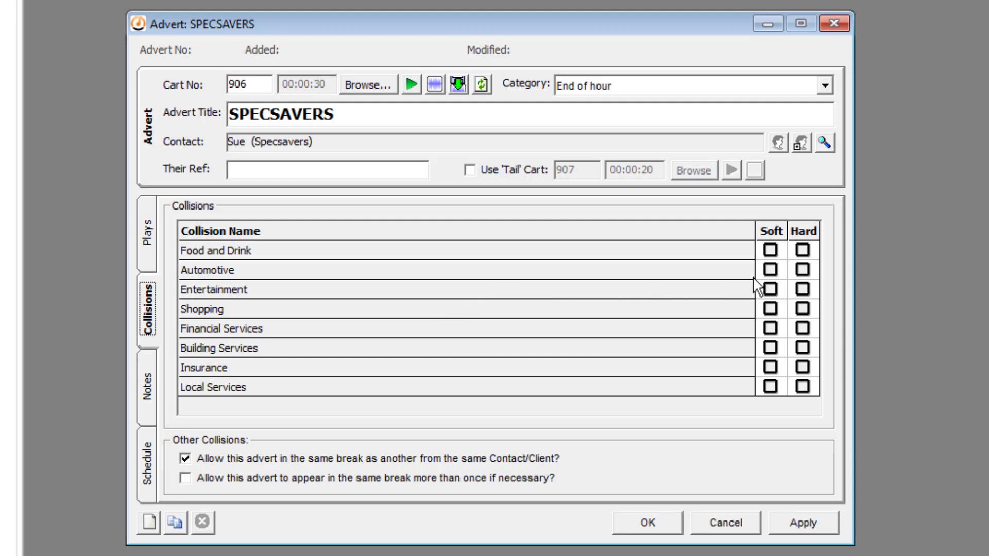
left_click(770, 270)
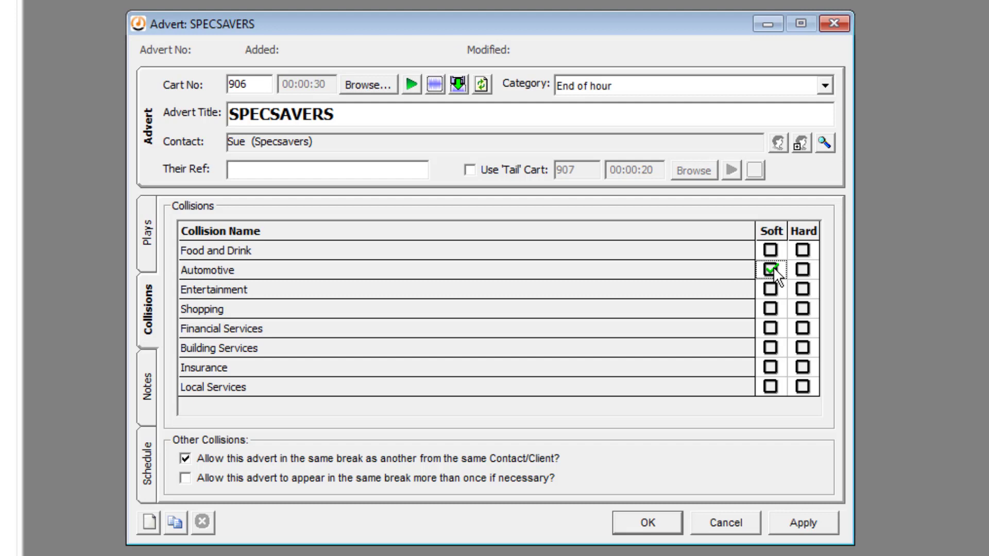
left_click(802, 270)
left_click(803, 270)
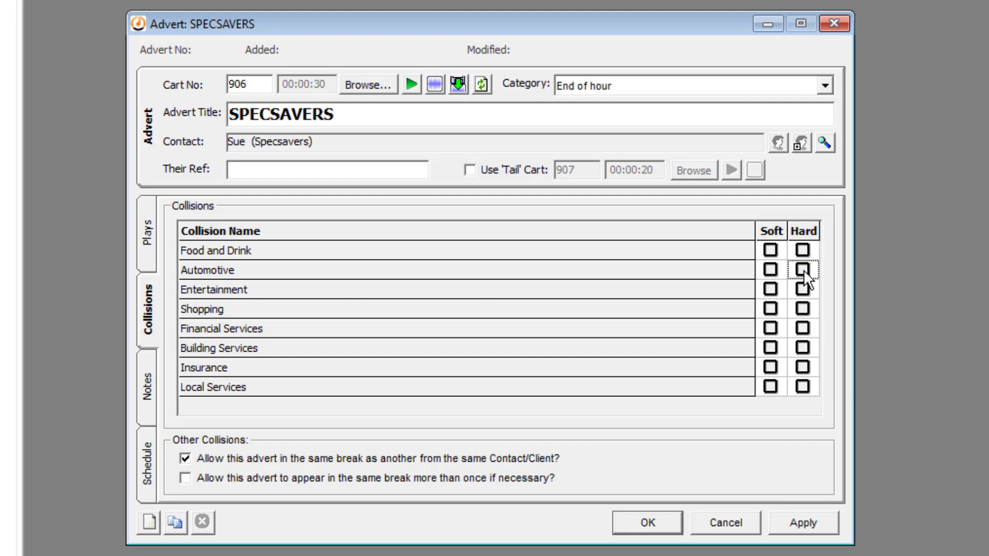
left_click(770, 270)
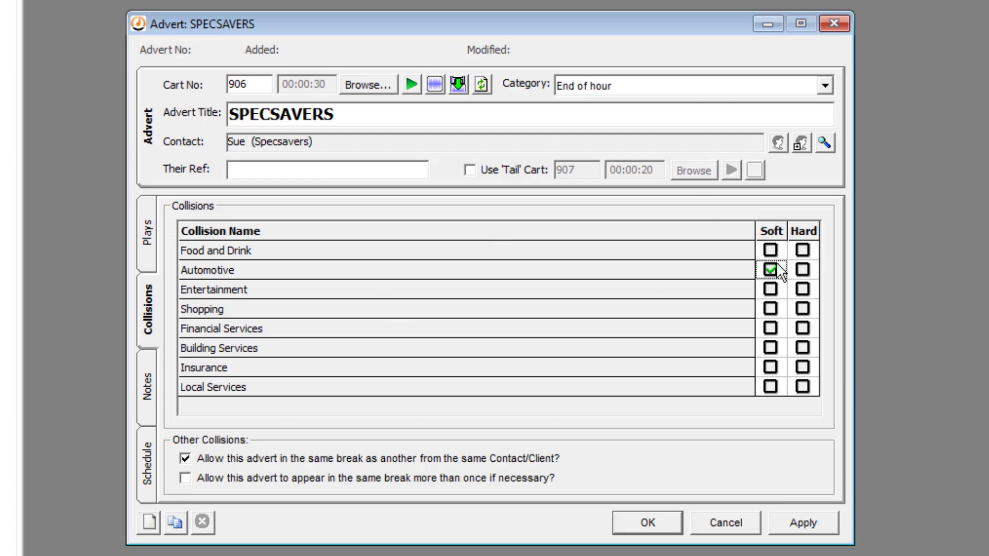
left_click(800, 520)
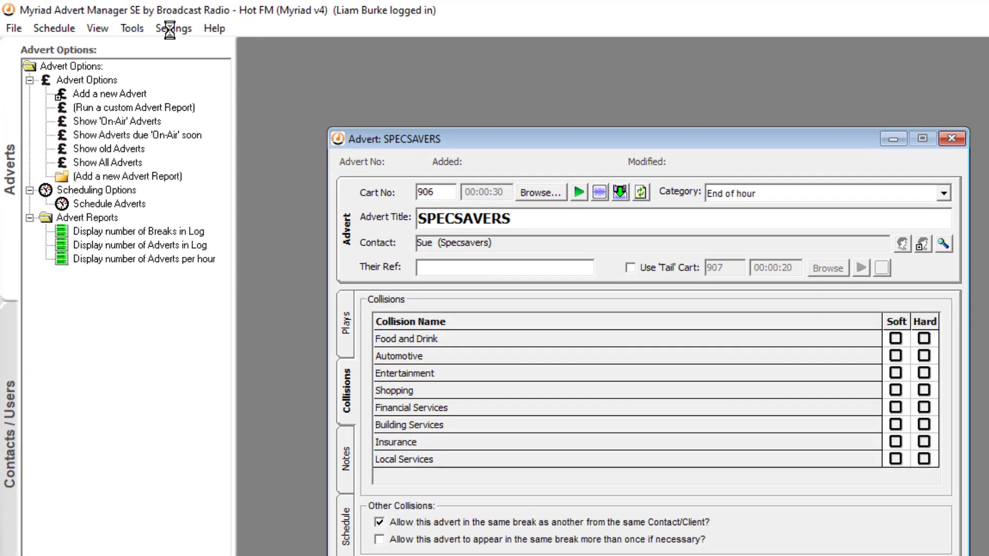
Add Glasses as collision name 9 in the Advert Database Settings and confirm.
left_click(172, 31)
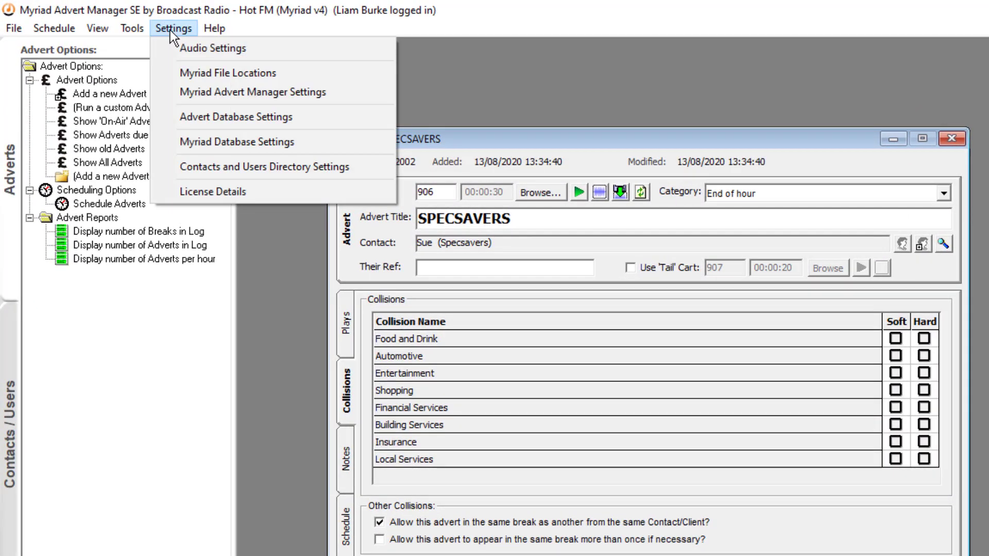
left_click(255, 116)
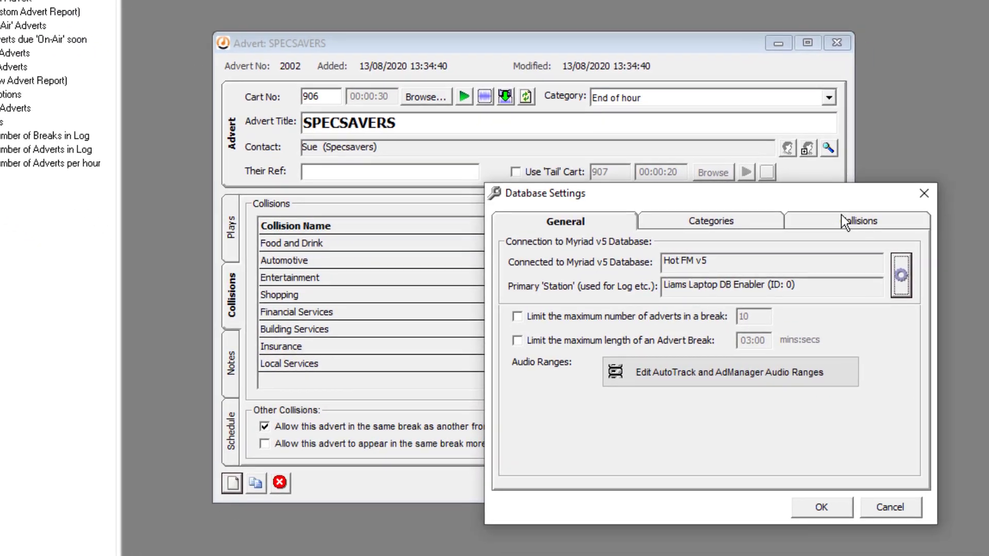
left_click(844, 221)
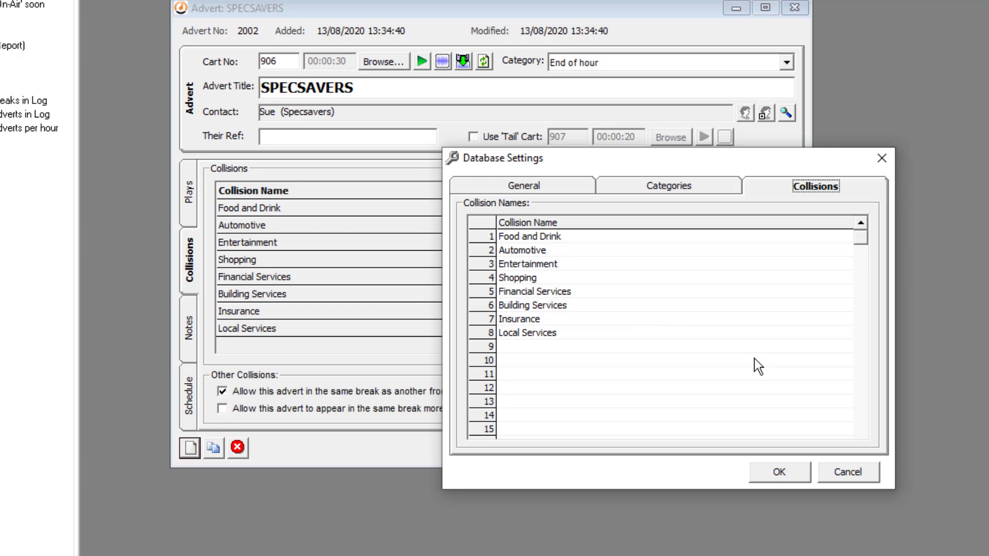
left_click(571, 347)
type("Glasses")
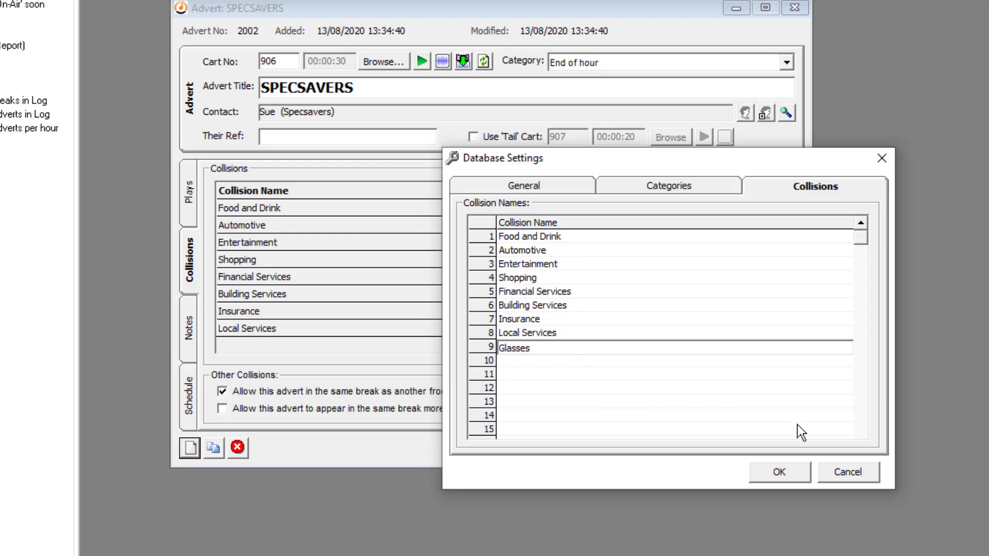
left_click(780, 472)
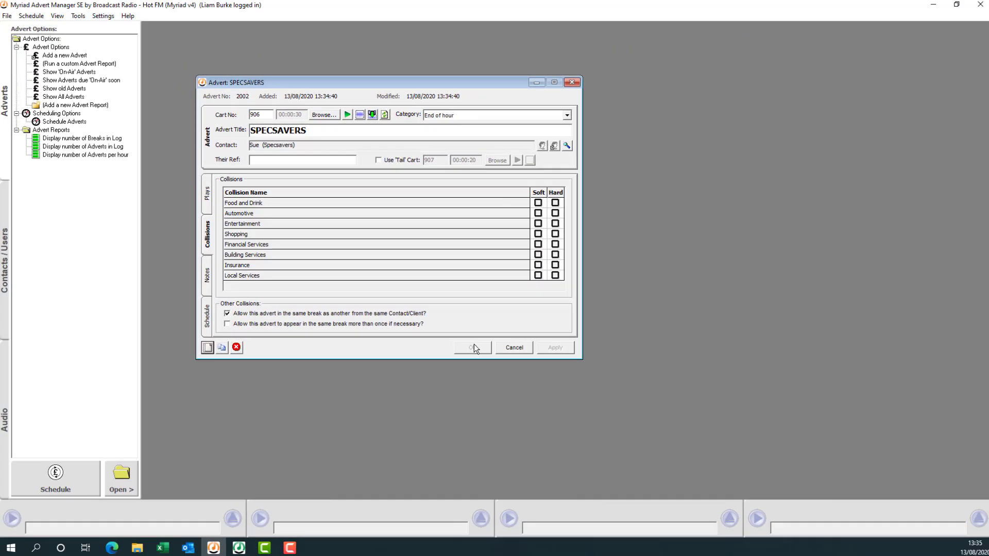
Close the advert, then reopen SPECSAVERS from the Specsavers contact's Adverts list.
left_click(512, 346)
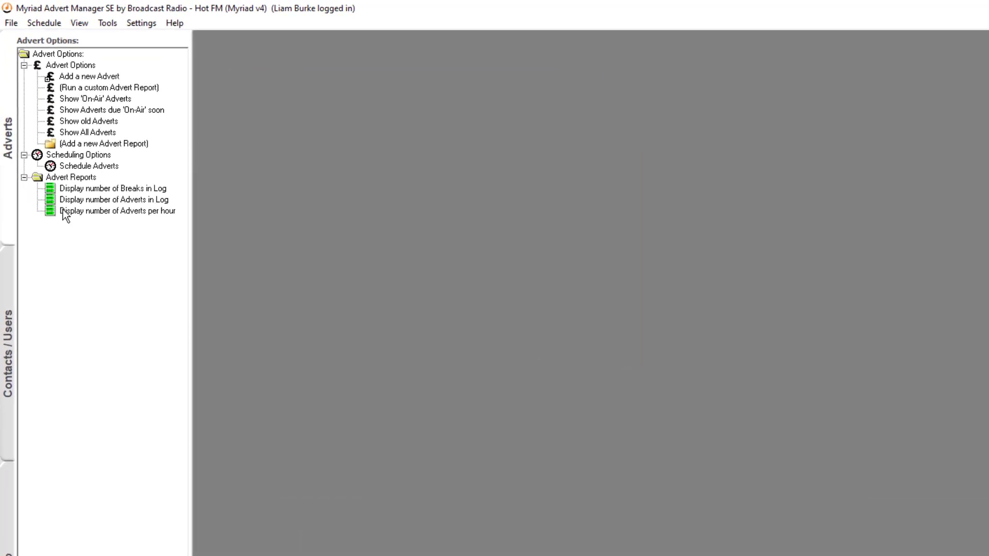
left_click(14, 319)
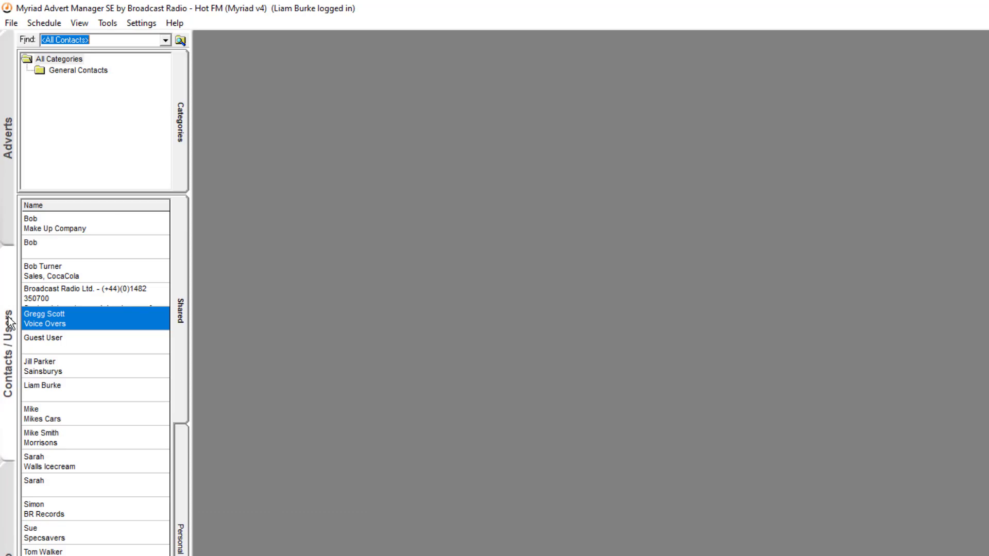
double_click(88, 541)
left_click(887, 83)
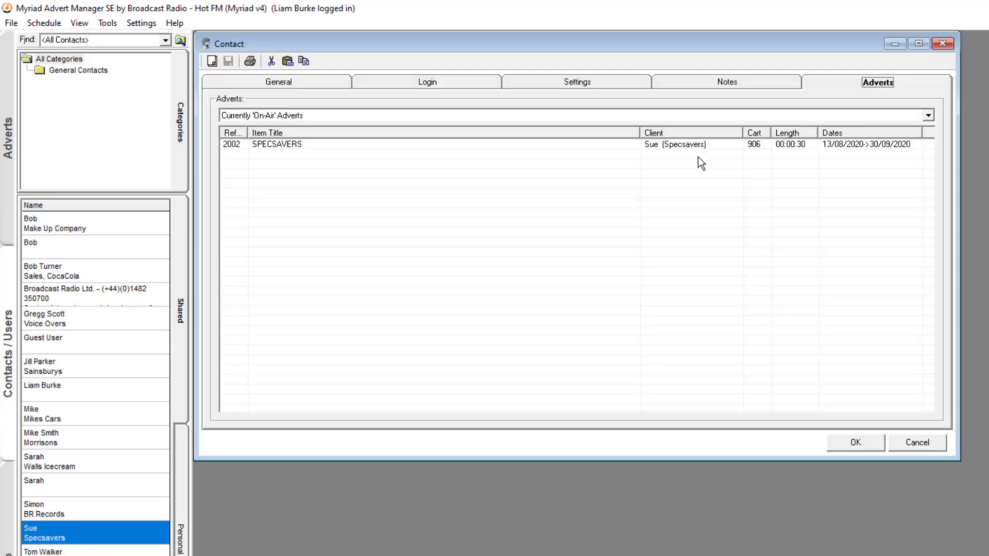
double_click(672, 147)
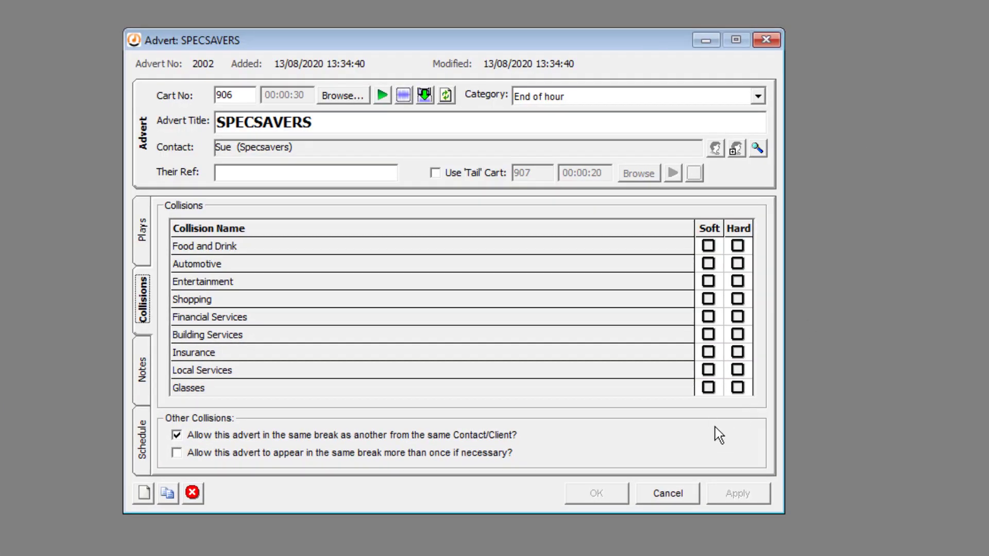
Tick Soft for Glasses, review the Notes, Schedule and Plays tabs, then save SPECSAVERS.
left_click(709, 388)
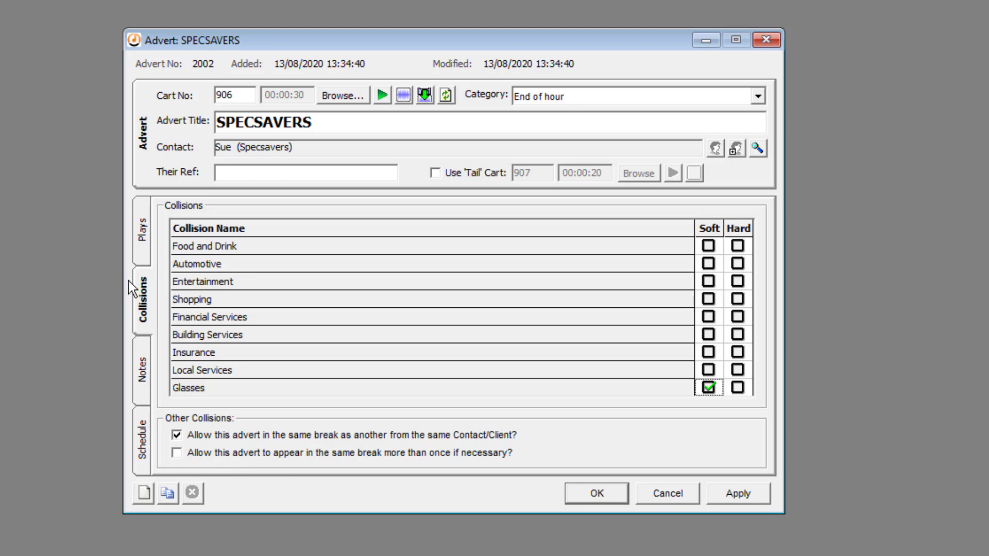
left_click(143, 367)
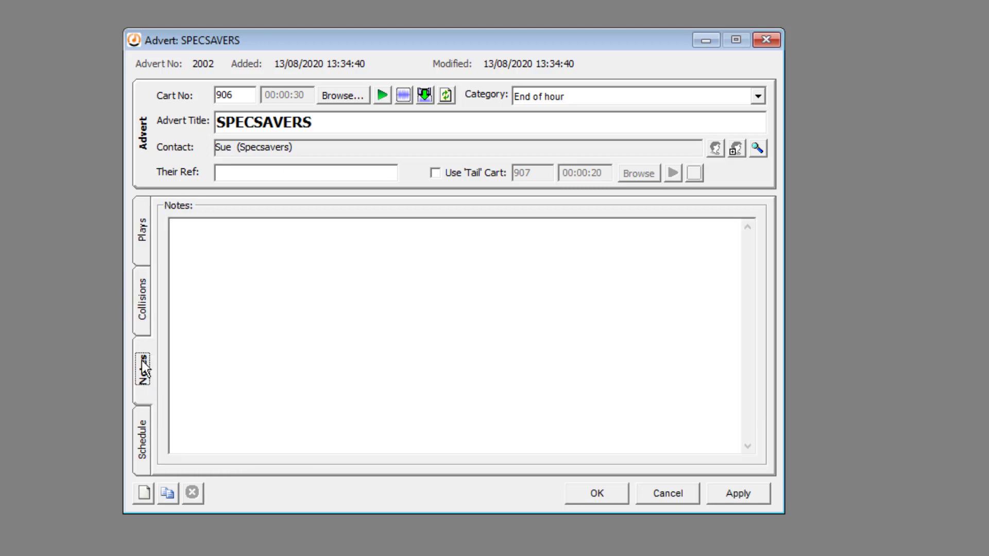
left_click(145, 435)
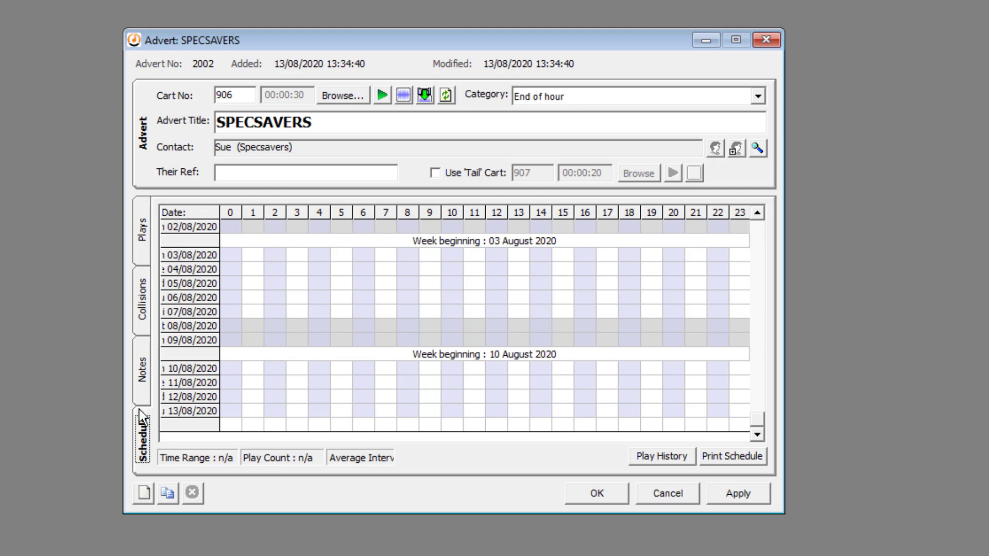
left_click(143, 233)
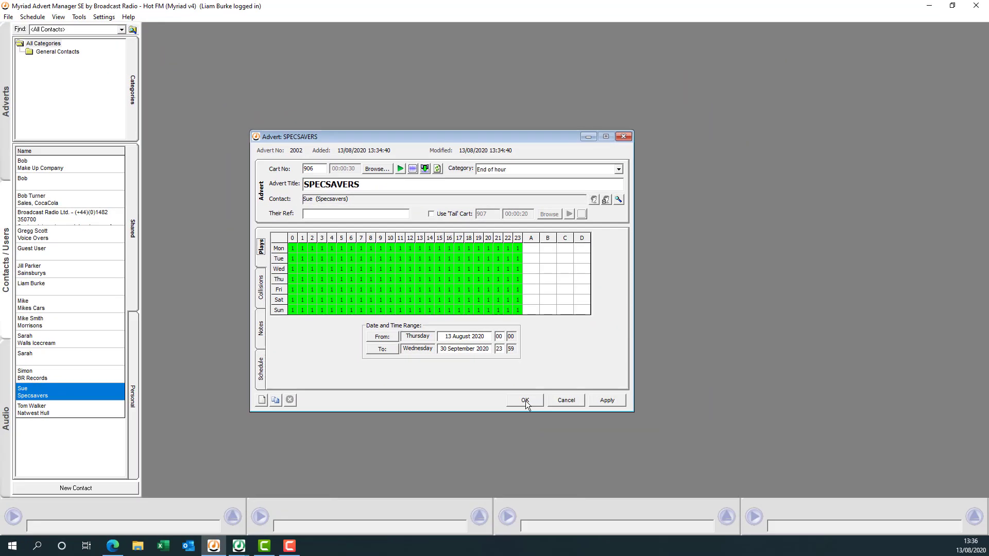
left_click(597, 494)
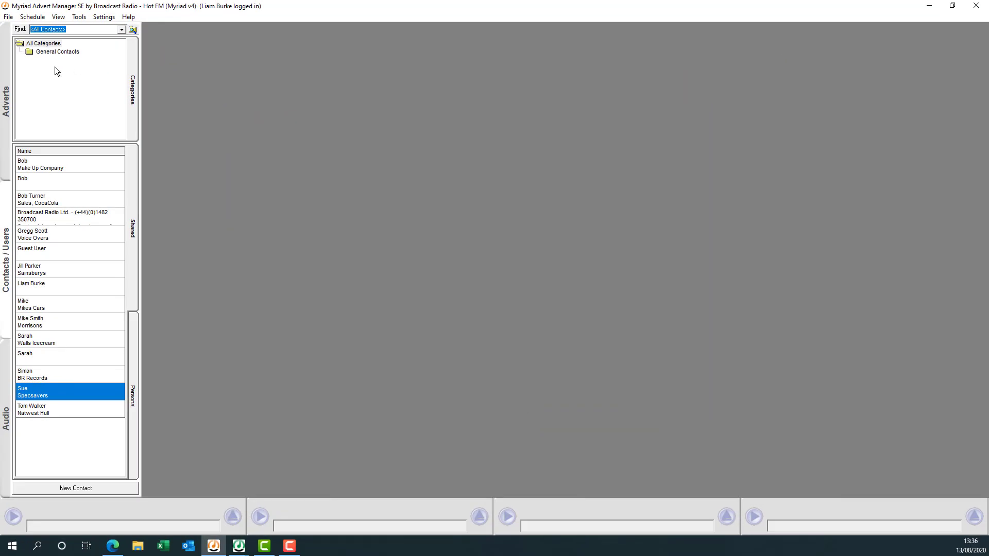
List the on-air adverts and open the SPECSAVERS advert from that report.
left_click(8, 77)
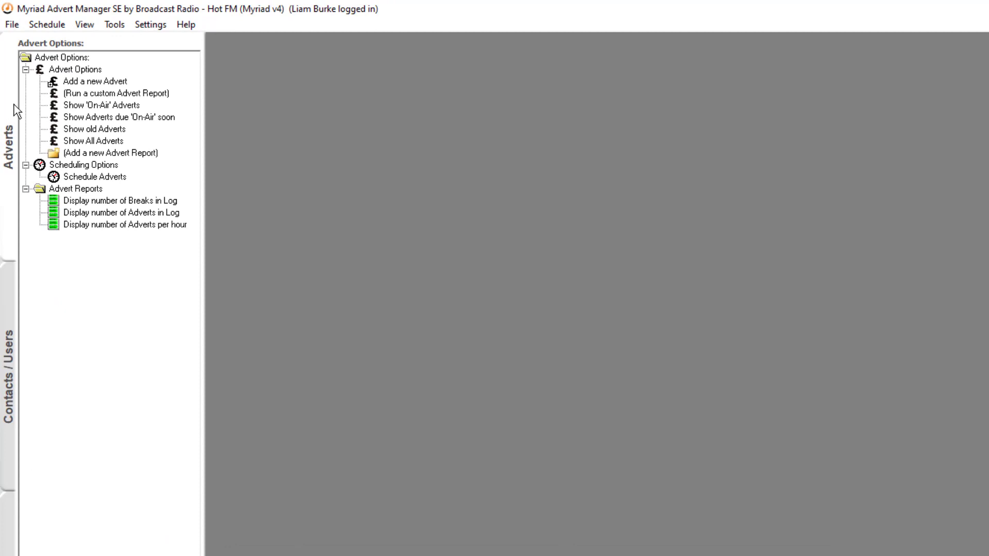
double_click(117, 105)
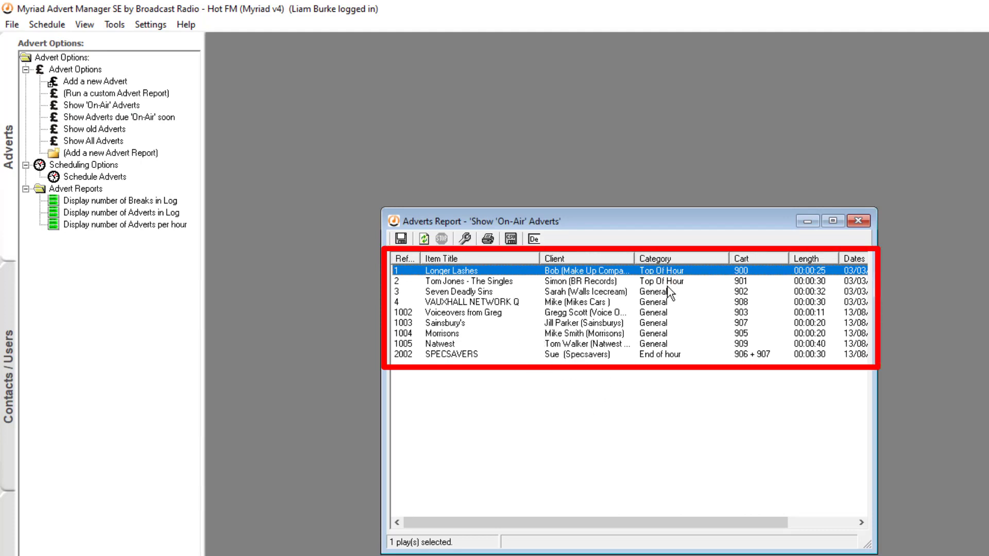
double_click(674, 356)
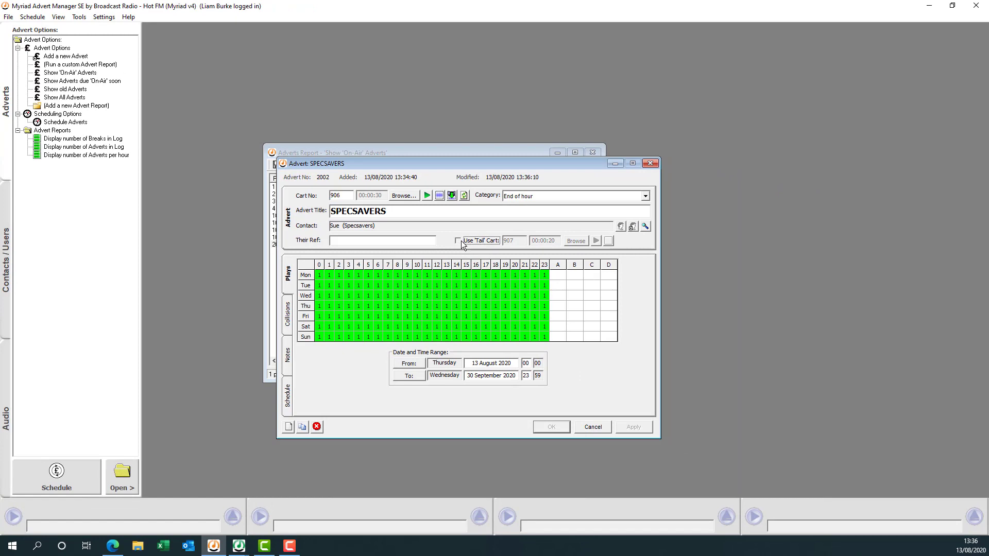
Clear tail cart 907 and untick Use 'Tail' Cart, save, refresh and close the report.
left_click(461, 242)
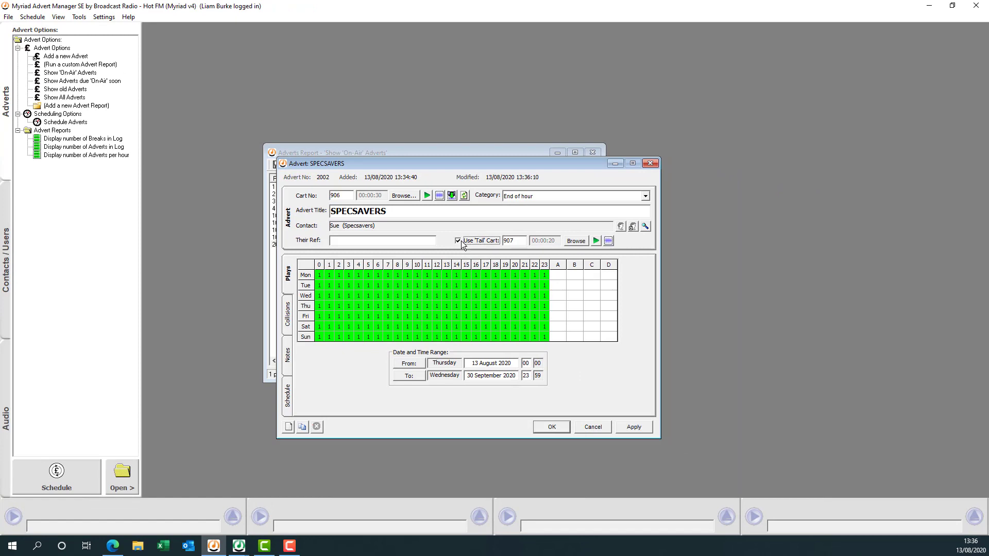
left_click(461, 242)
left_click(484, 241)
double_click(514, 241)
key("BackSpace")
left_click(482, 241)
left_click(552, 427)
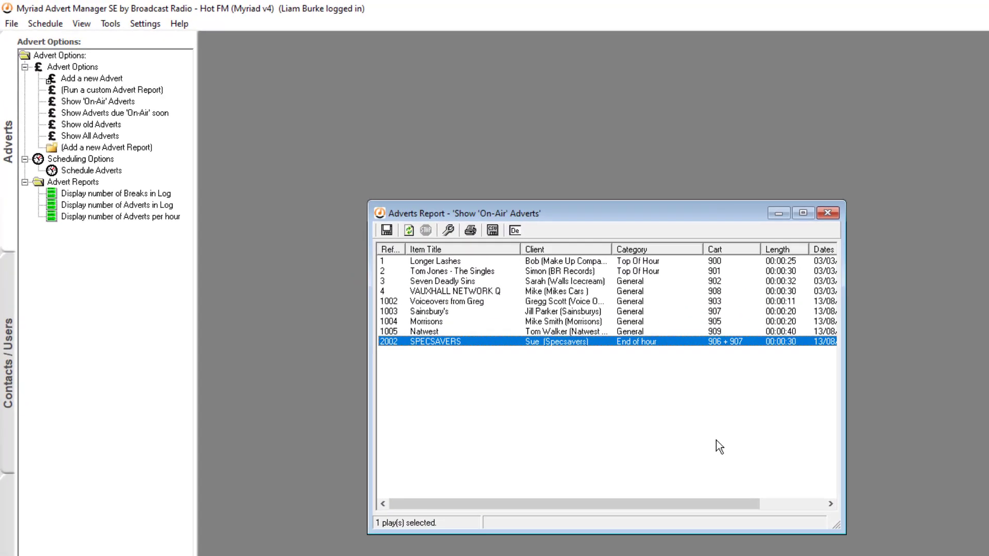
left_click(440, 250)
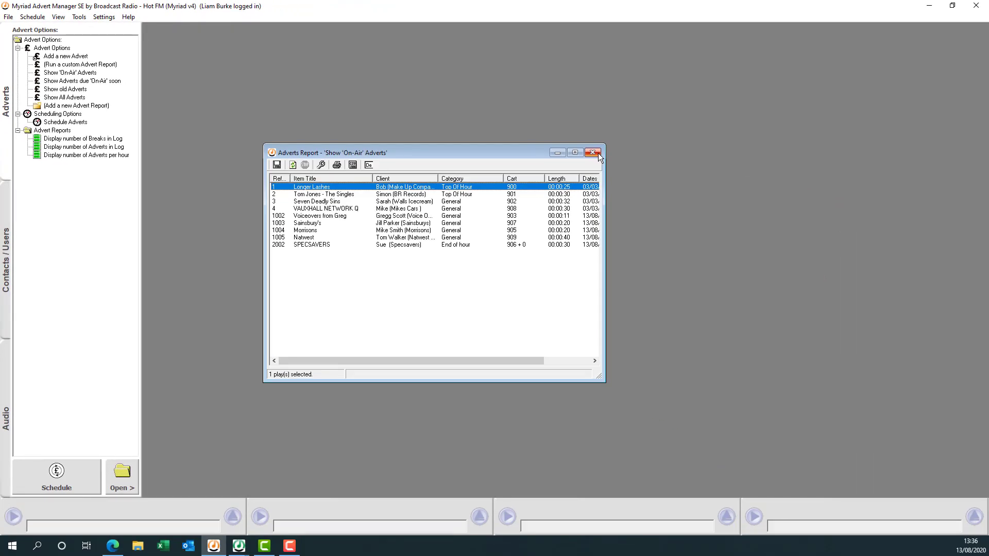
left_click(592, 153)
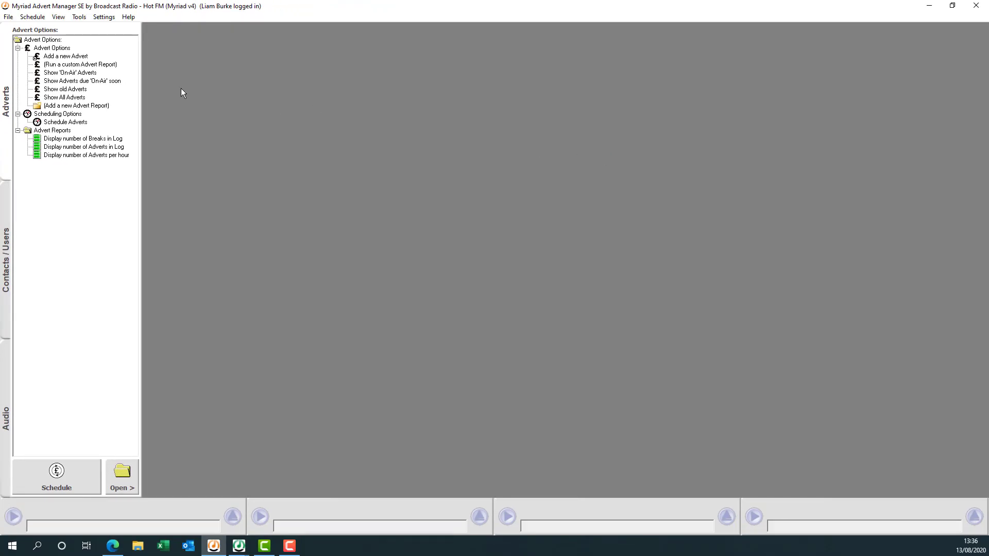
double_click(77, 89)
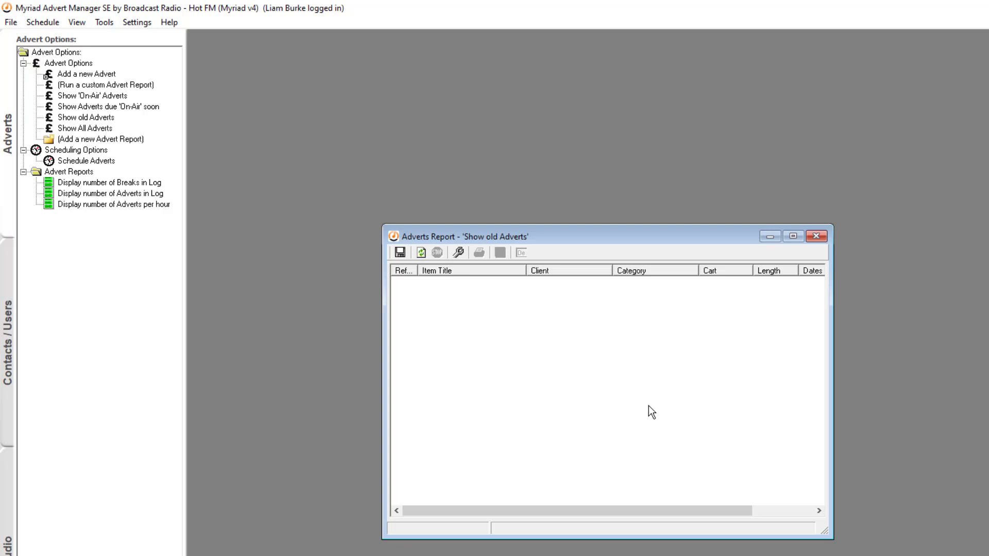
left_click(818, 236)
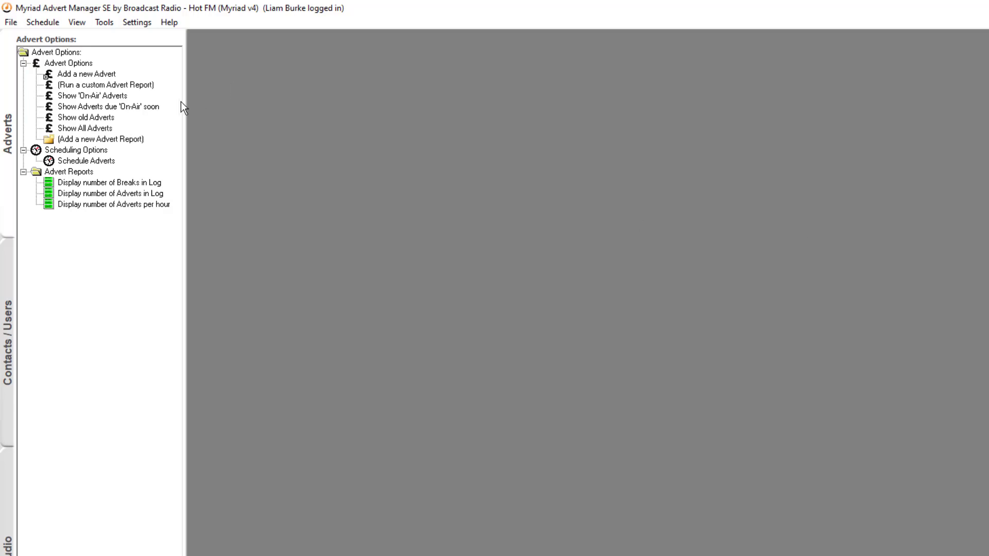
double_click(150, 108)
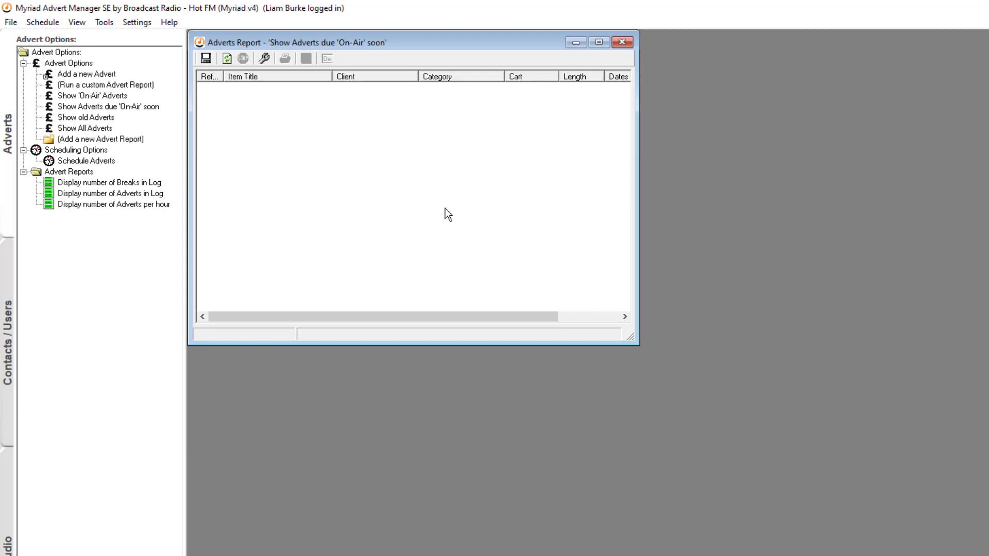
left_click(617, 50)
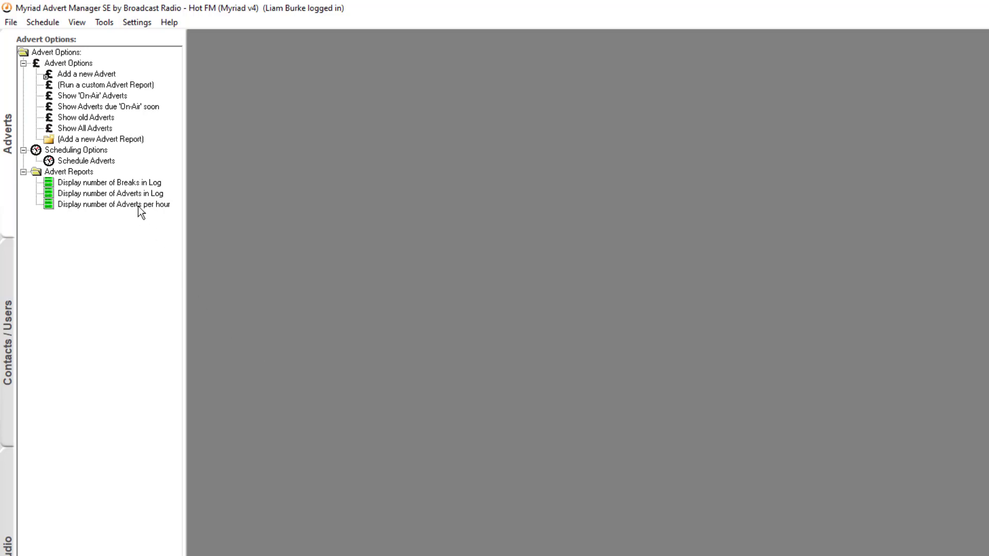
double_click(118, 183)
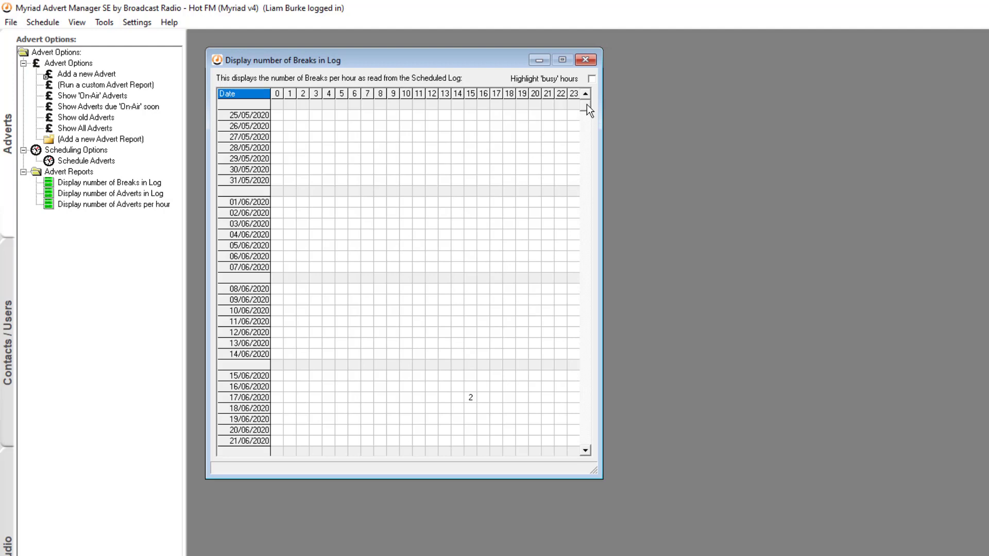
left_click_drag(586, 105, 578, 466)
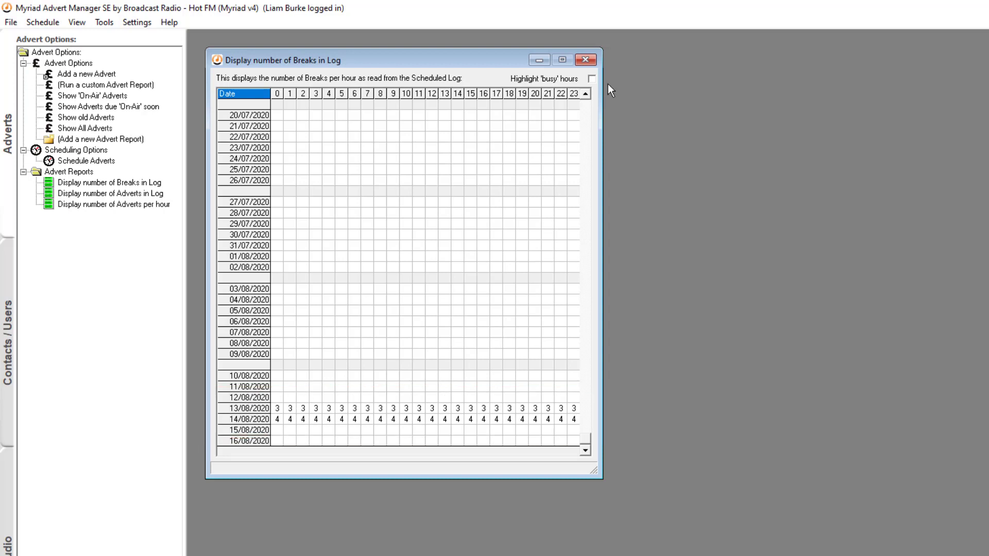
left_click(585, 61)
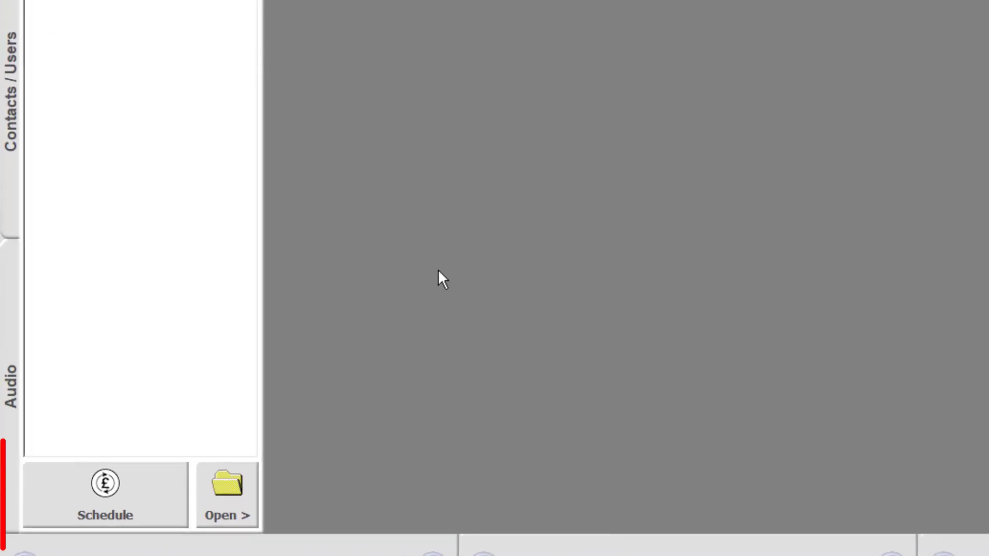
Set the From date to 14 August 2020 and run advert scheduling.
left_click(104, 489)
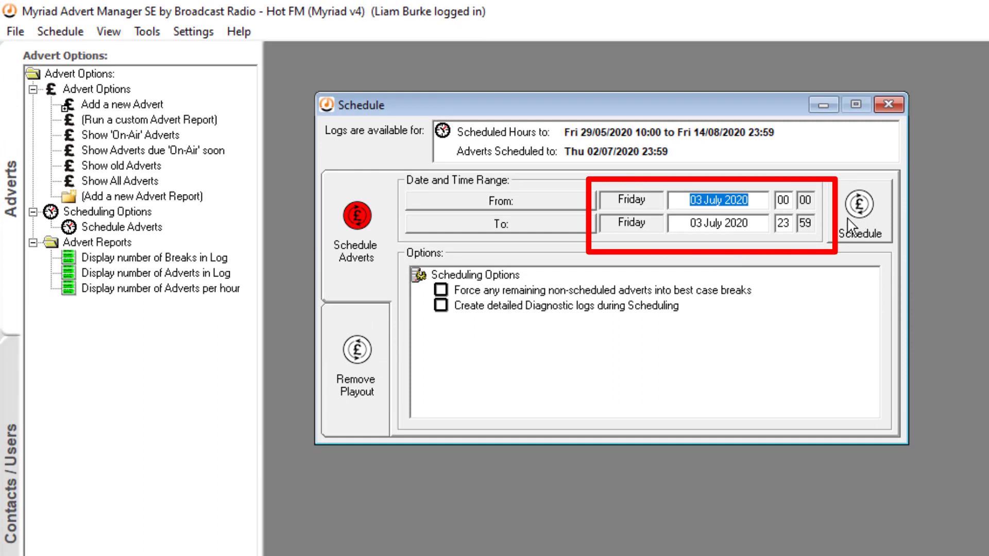
left_click(578, 207)
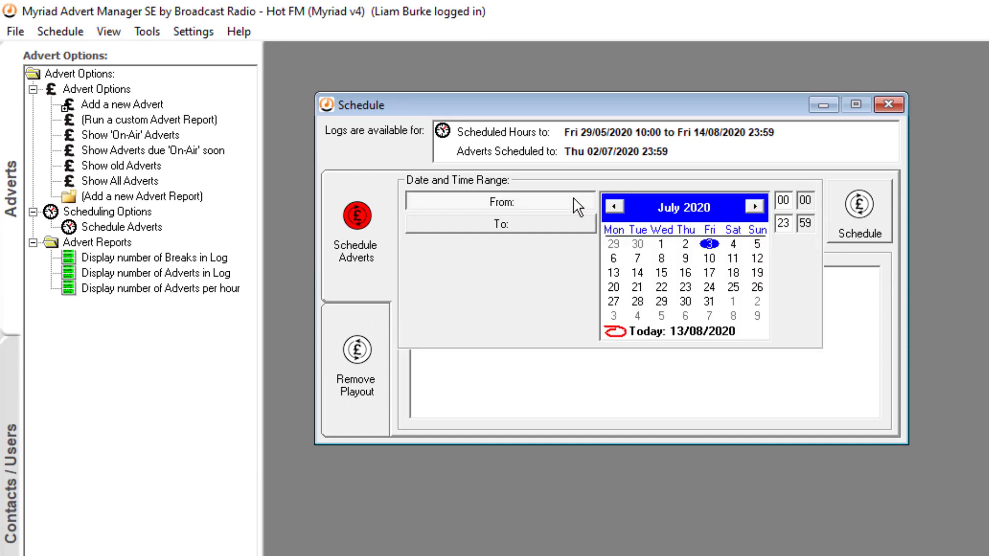
left_click(755, 206)
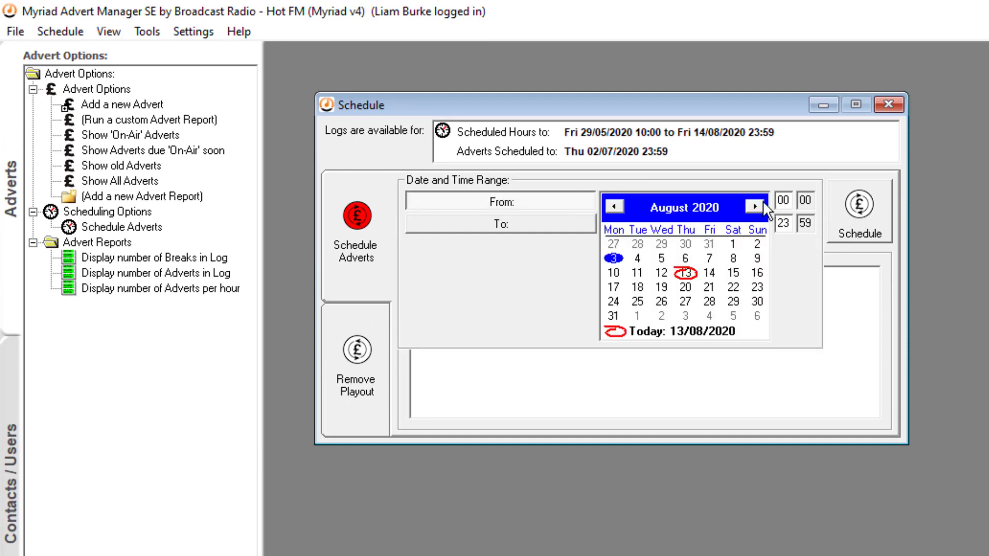
left_click(685, 274)
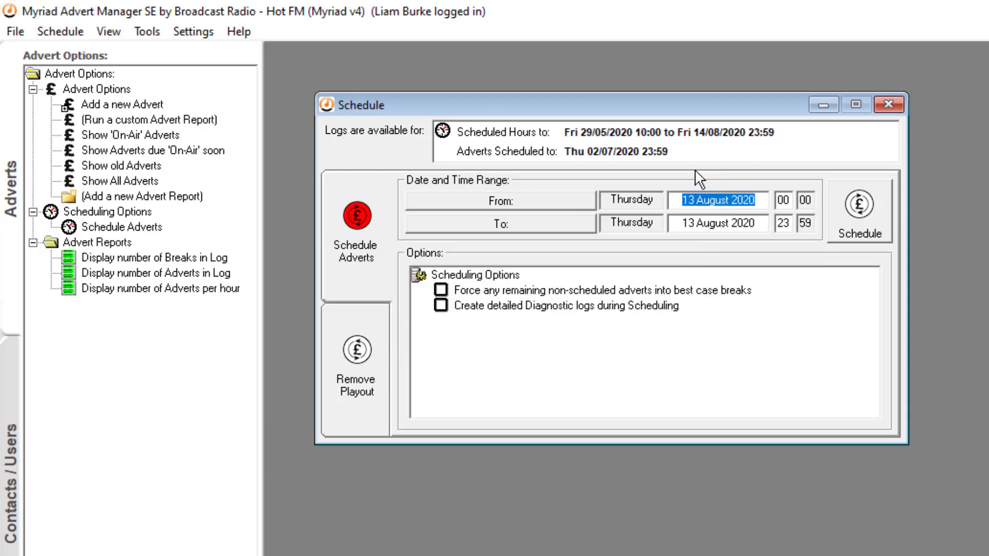
left_click(575, 206)
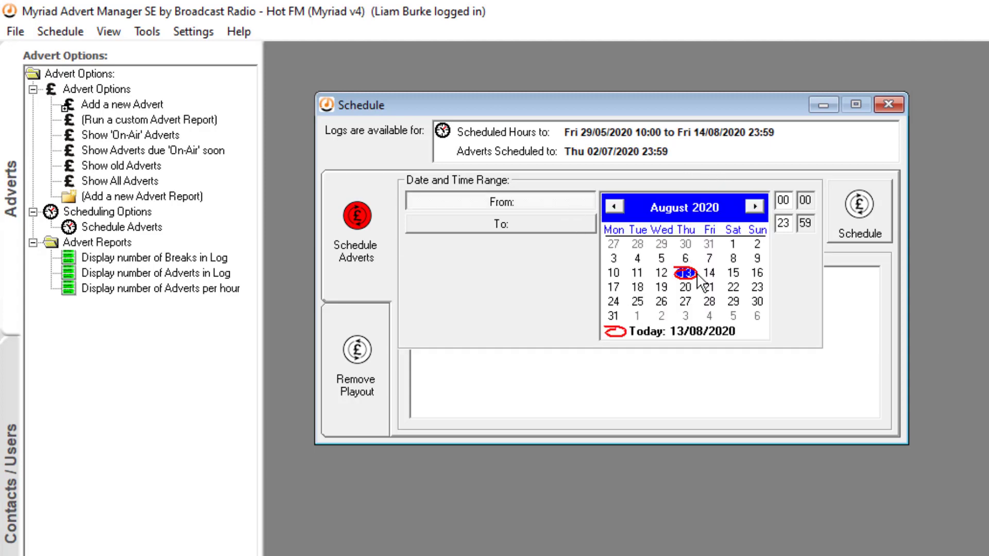
left_click(711, 274)
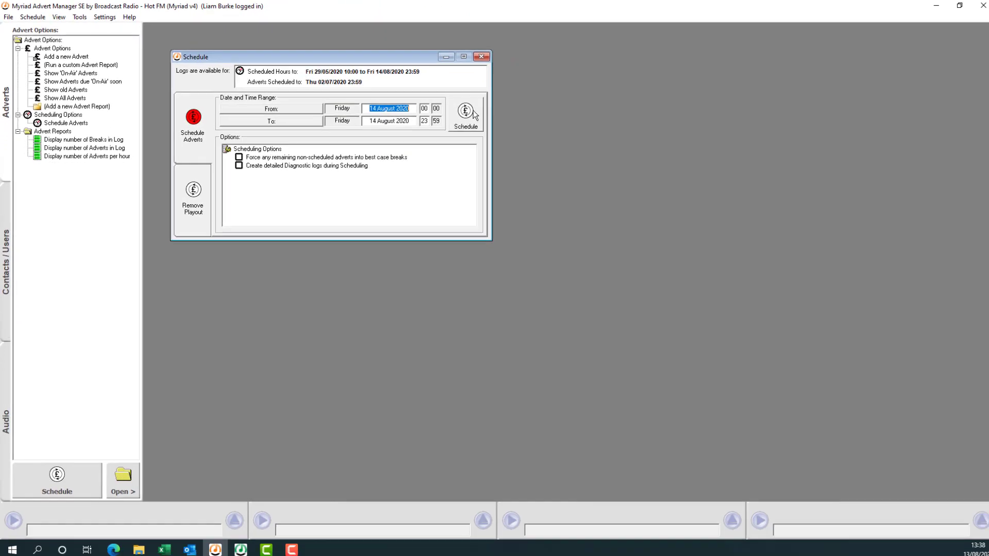
left_click(875, 211)
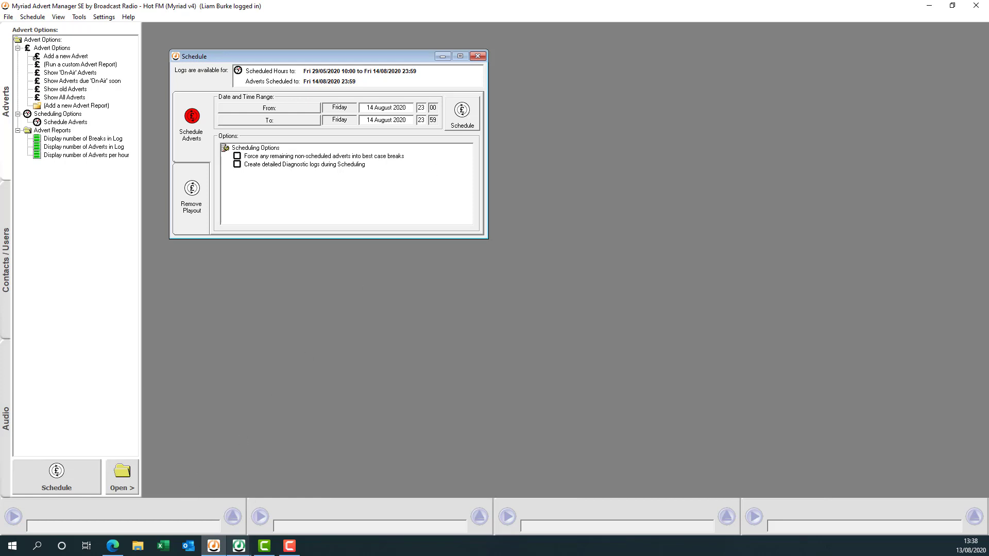
Jump the Playout log to Friday 14 August 2020 at 13:00.
mouse_move(240, 552)
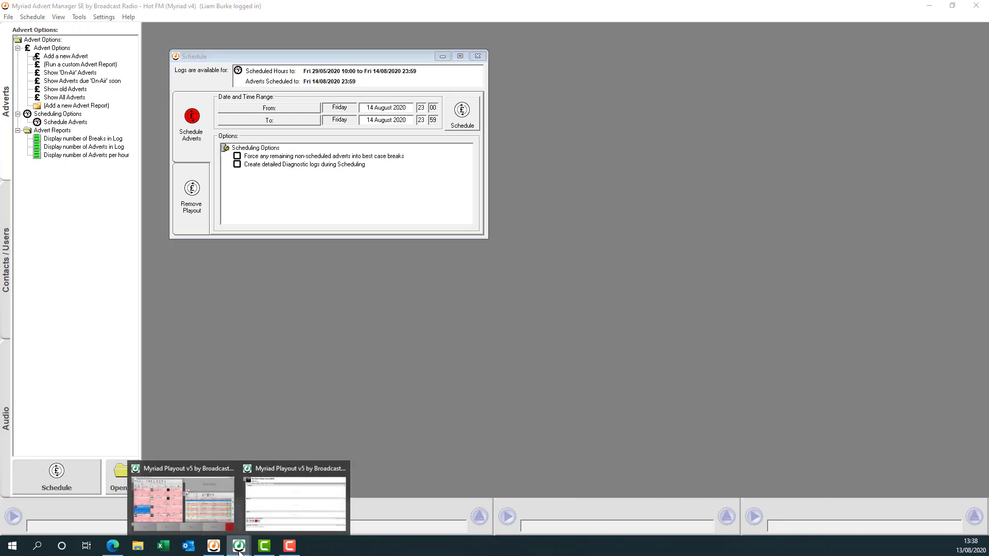
left_click(198, 487)
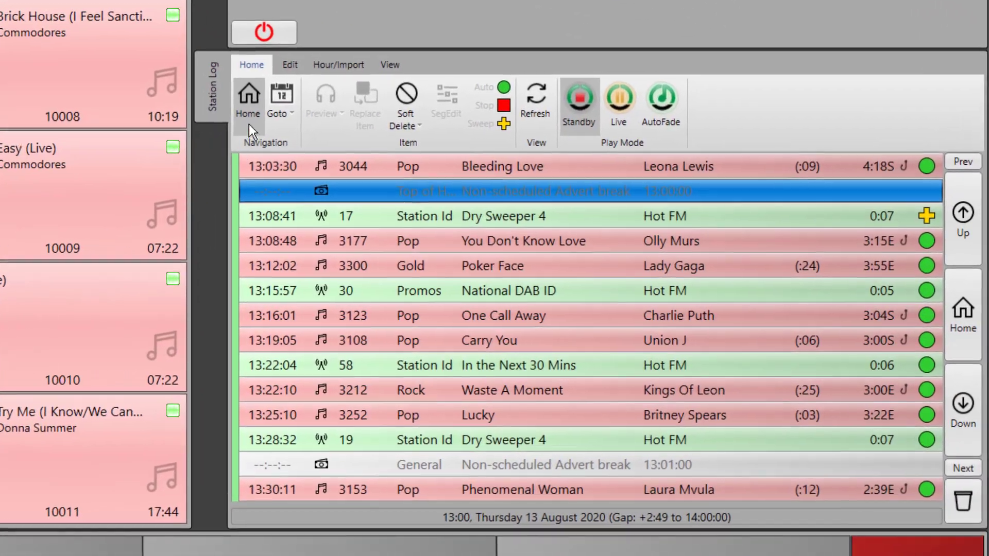
left_click(346, 115)
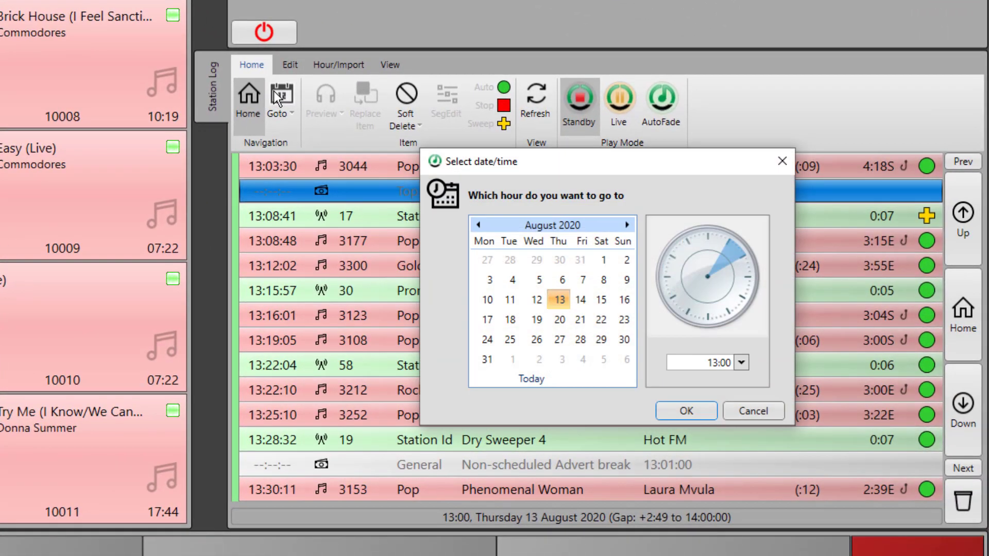
left_click(580, 295)
left_click(667, 413)
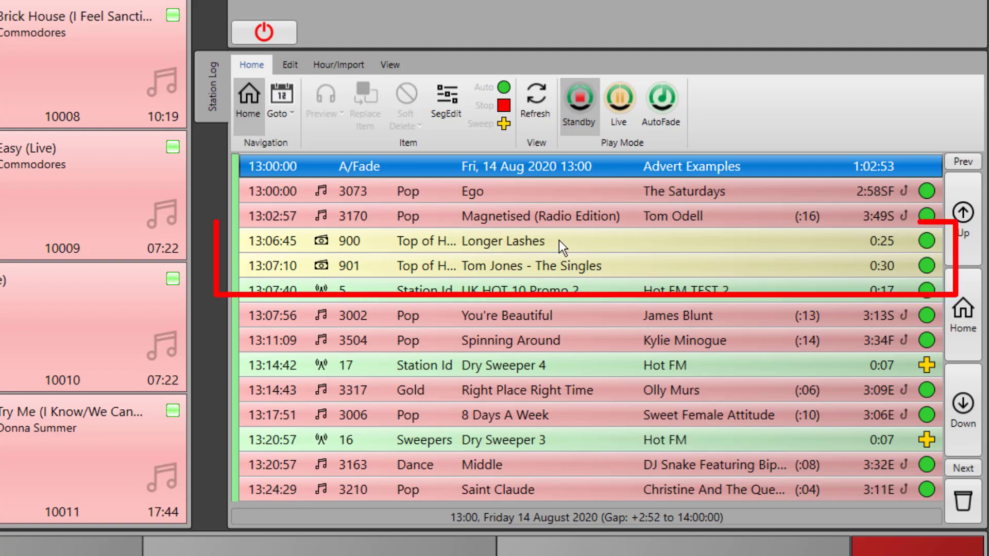
Step through the 13:00 hour's advert breaks, confirming SPECSAVERS (cart 906) ends the hour.
left_click(588, 263)
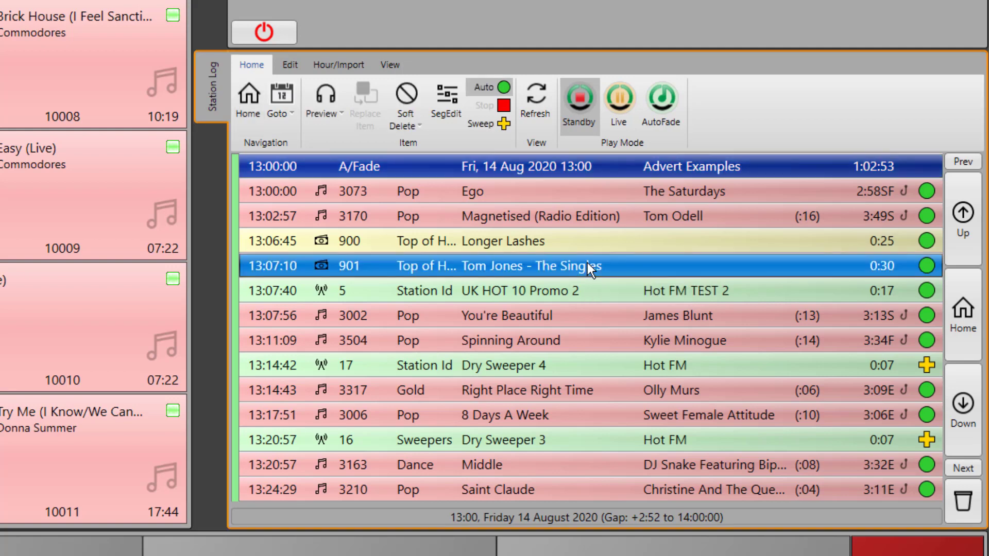
key("Down")
key("Down")
key("Down")
key("Down")
key("Down")
key("Down")
key("Down")
key("Down")
key("Down")
key("Down")
key("Down")
key("Down")
key("Down")
key("Down")
key("Down")
key("Down")
key("Down")
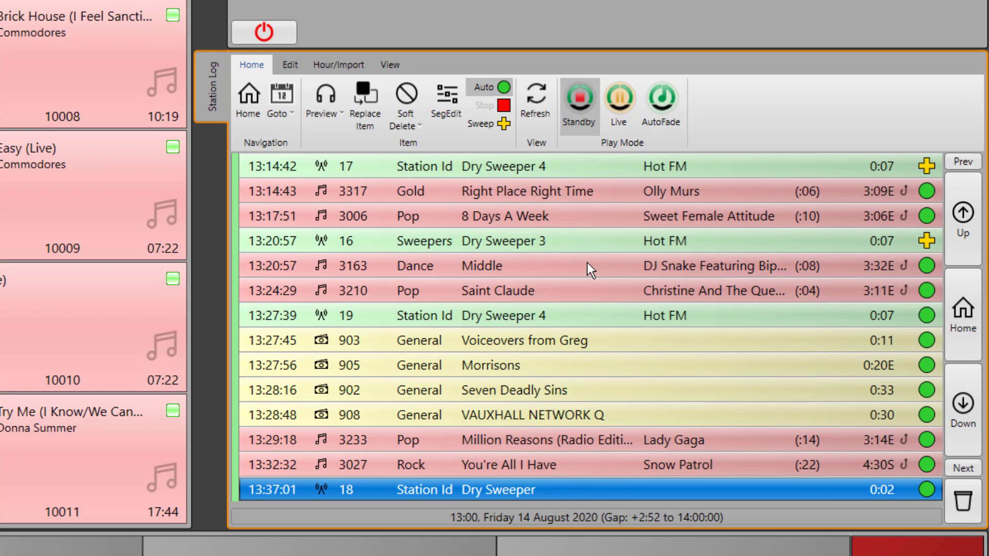
key("Down")
key("Down")
key("Down")
key("Down")
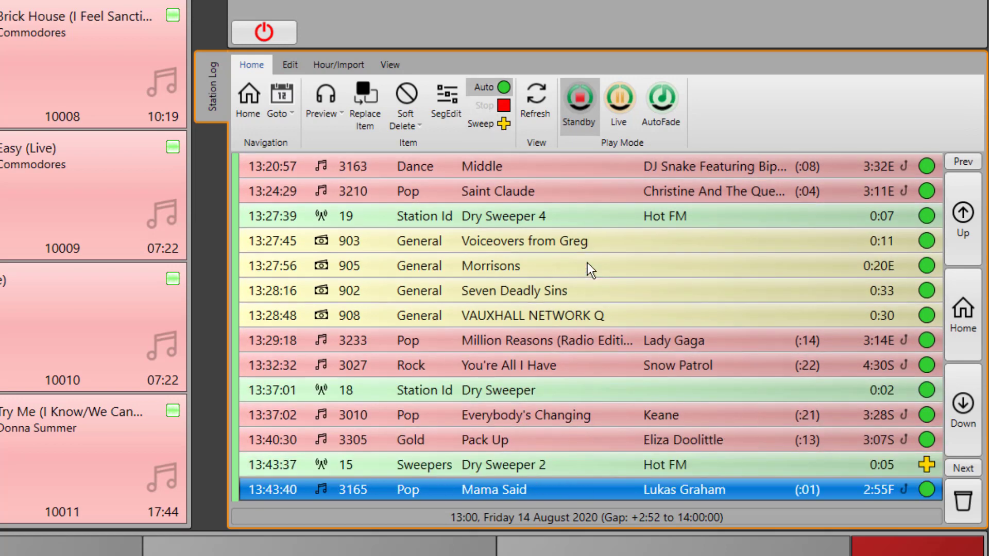
key("Down")
key("Down")
key("Down")
key("Down")
key("Down")
key("Down")
key("Down")
key("Down")
key("Down")
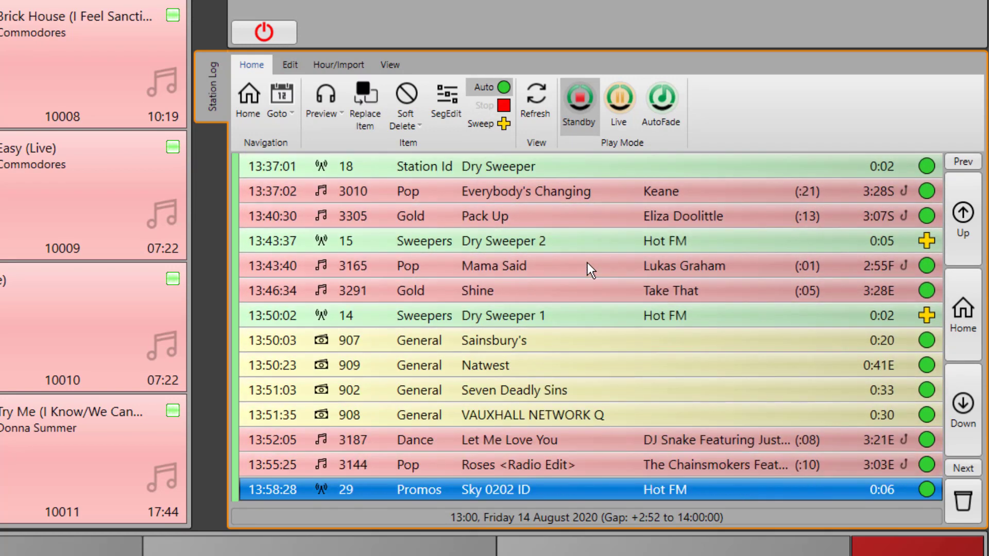
key("Up")
key("Up")
key("Up")
key("Up")
key("Up")
key("Up")
key("Up")
key("Up")
key("Up")
key("Up")
key("Up")
key("Up")
key("Up")
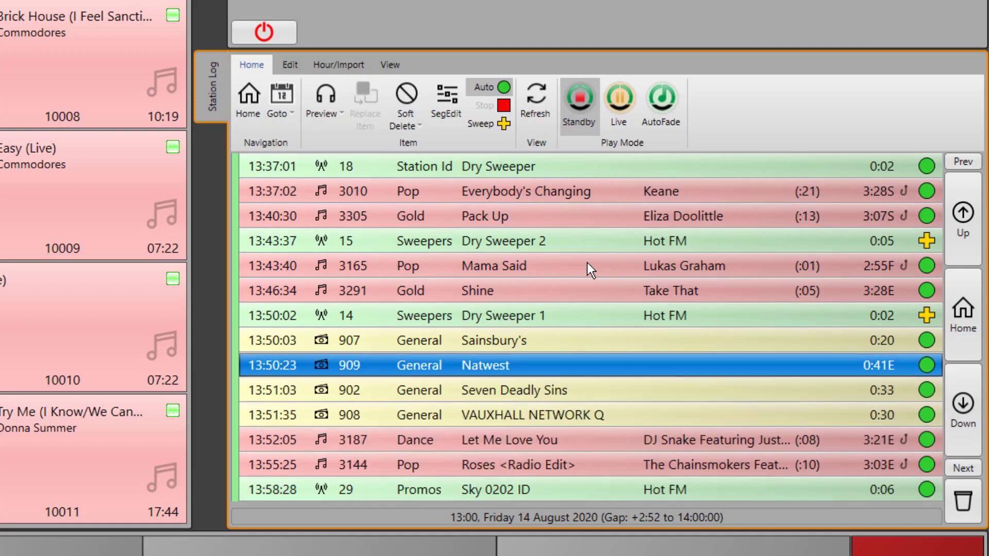
key("Up")
key("Up")
key("Up")
key("Up")
key("Up")
key("Up")
key("Up")
key("Up")
key("Up")
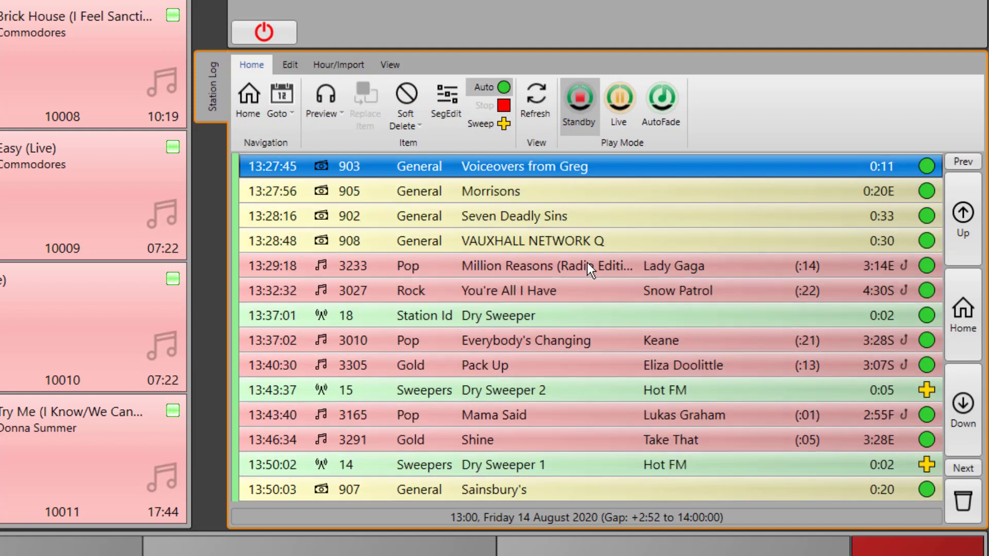
key("Down")
key("Down")
key("Down")
key("Down")
key("Down")
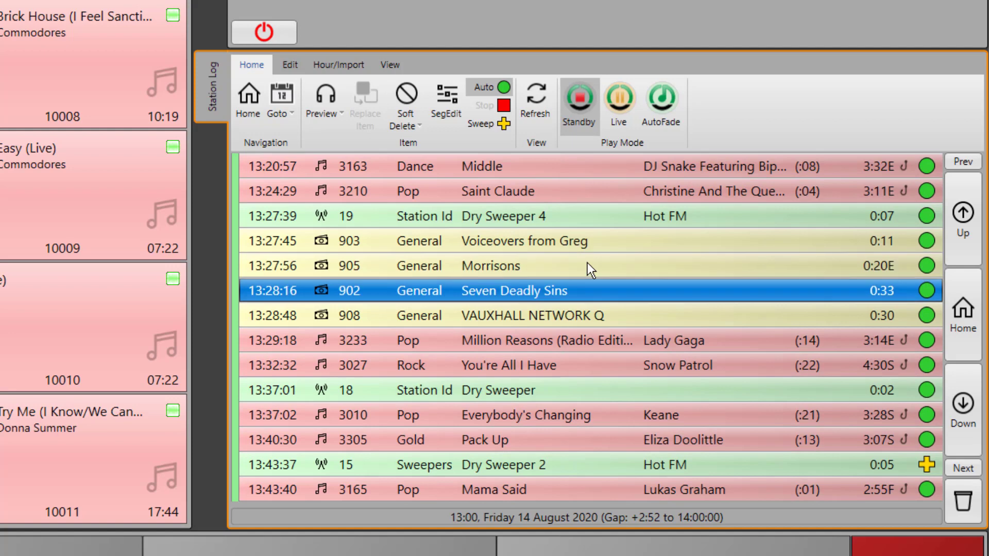
key("Up")
key("Up")
key("Down")
key("Down")
key("Down")
key("Down")
key("Down")
key("Down")
key("Down")
key("Down")
key("Down")
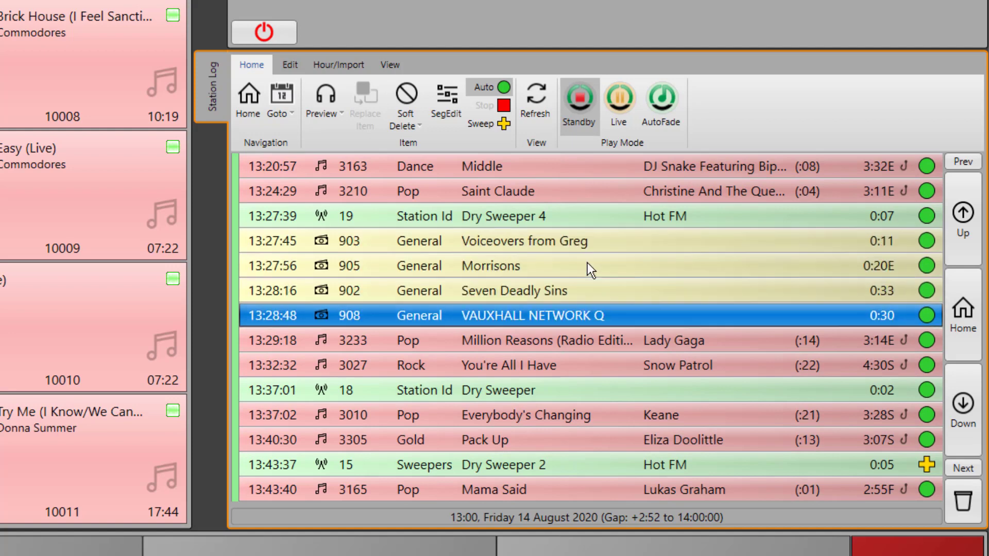
key("Down")
key("Down")
key("Down")
key("Down")
key("Down")
key("Down")
key("Down")
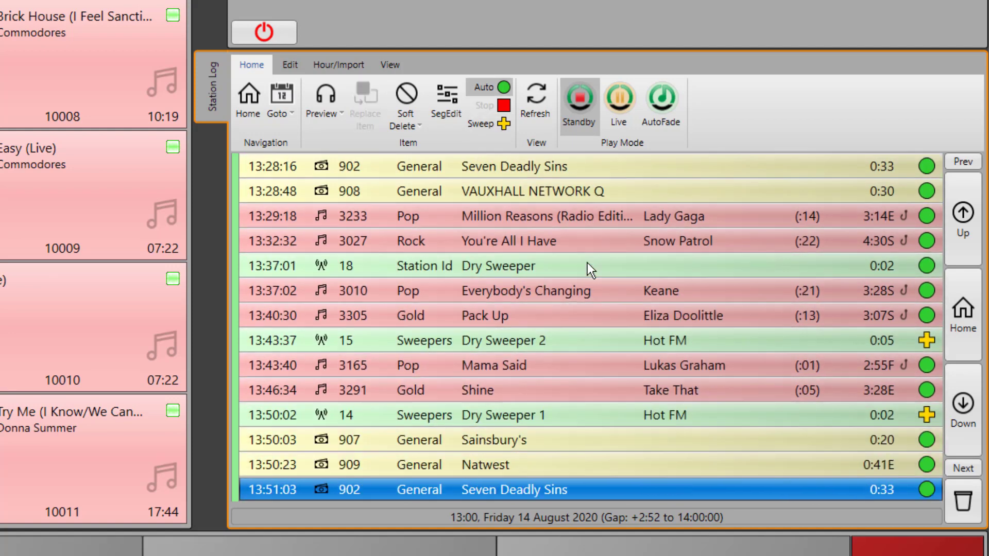
key("Up")
key("Up")
key("Up")
key("Up")
key("Down")
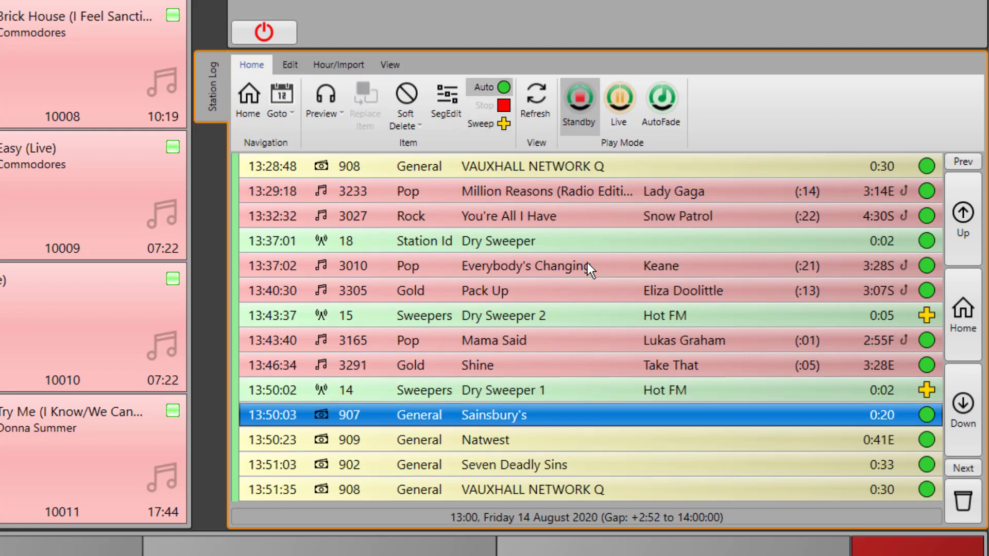
key("Down")
key("Down")
key("Down")
key("Down")
key("Down")
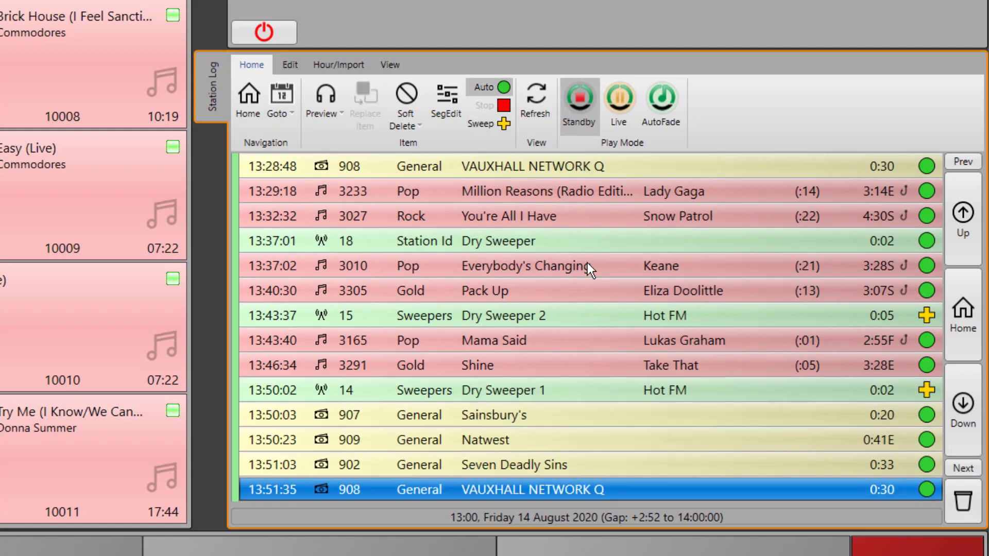
key("Down")
key("Down")
key("Down")
key("Down")
key("Down")
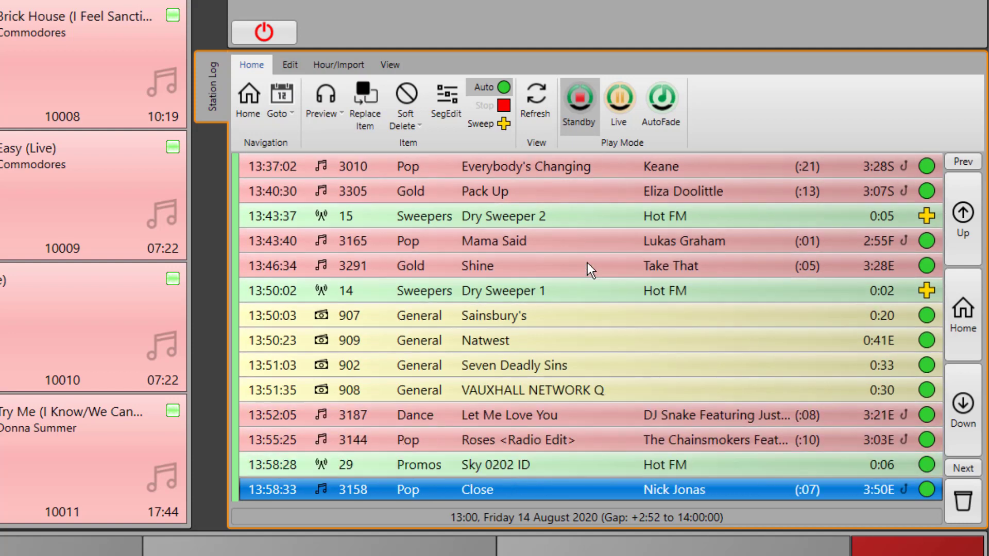
key("Up")
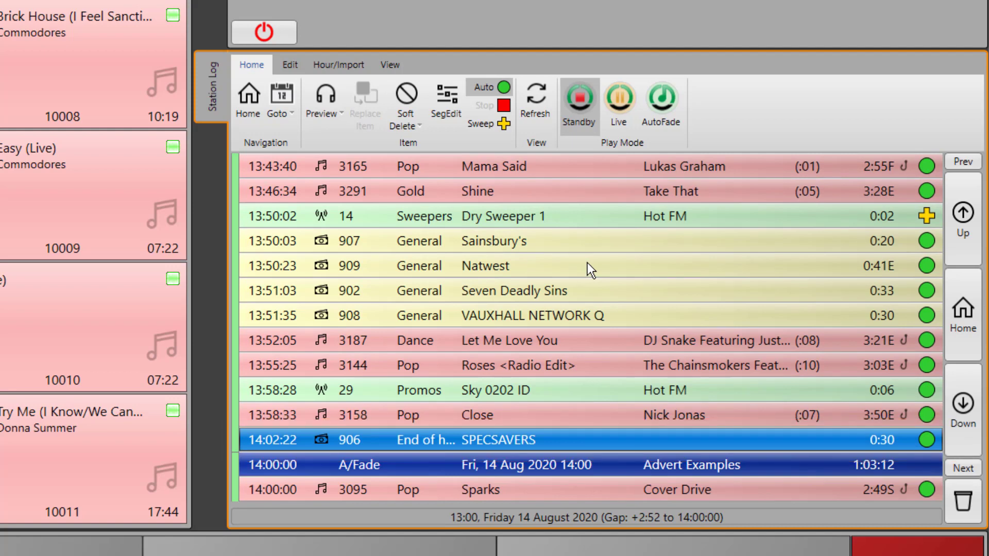
key("Up")
key("Down")
key("Down")
Continue through the 14:00 hour's advert break and on into 15:00.
key("Down")
key("Down")
key("Down")
key("Down")
key("Down")
key("Down")
key("Down")
key("Down")
key("Down")
key("Down")
key("Down")
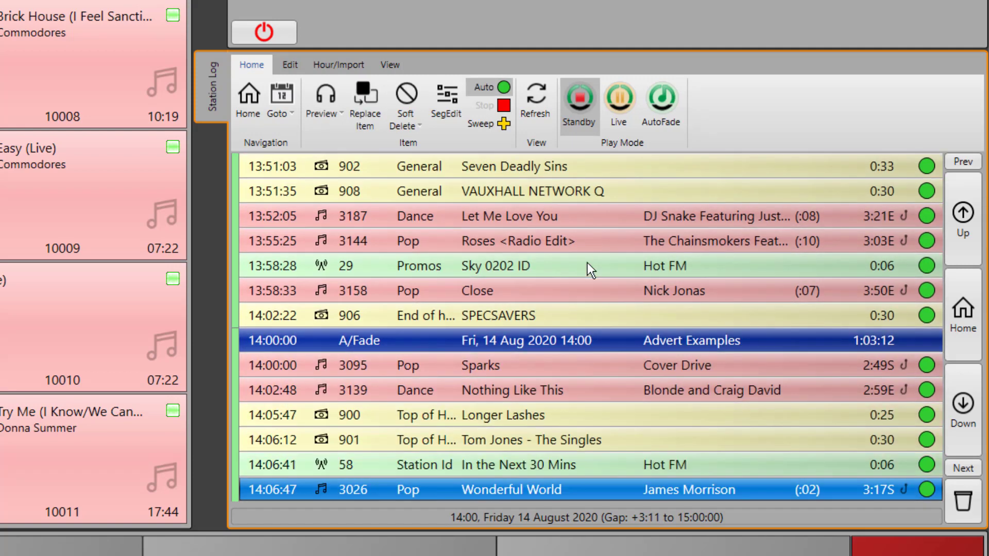
key("Down")
key("Down")
key("Down")
key("Down")
key("Down")
key("Down")
key("Down")
key("Down")
key("Down")
key("Down")
key("Down")
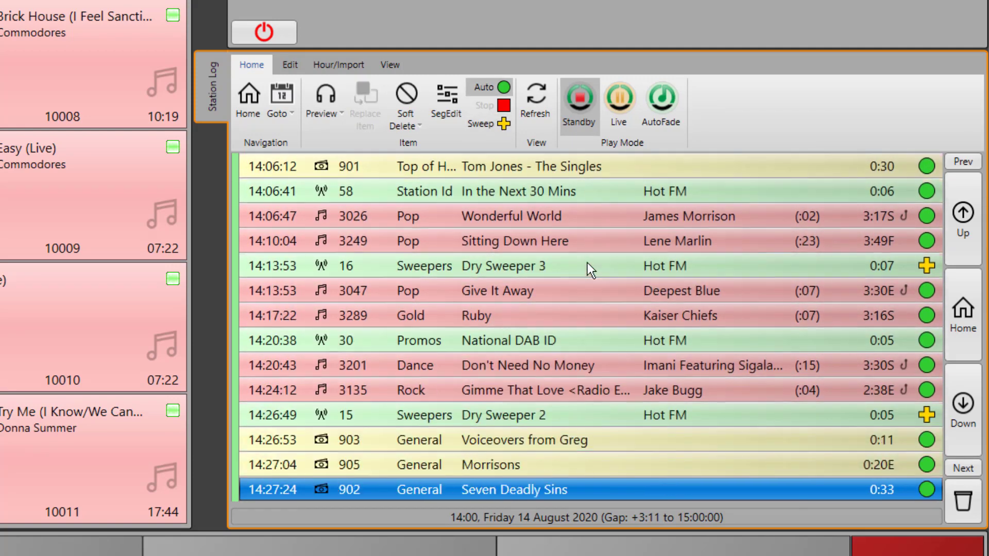
key("Up")
key("Up")
key("Up")
key("Up")
key("Up")
key("Up")
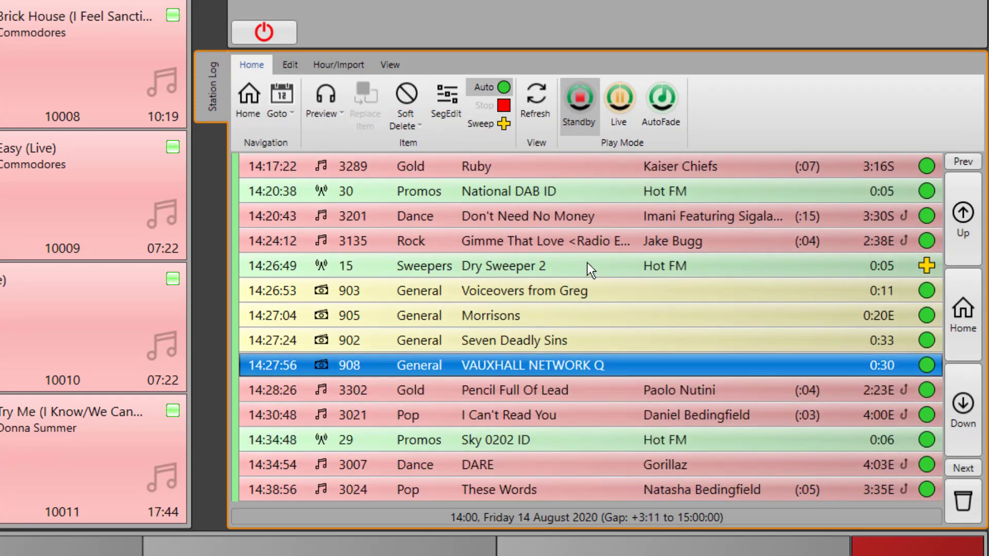
key("Down")
key("Down")
key("Down")
key("Down")
key("Down")
key("Down")
key("Down")
key("Down")
key("Down")
key("Down")
key("Down")
key("Down")
key("Down")
key("Down")
key("Down")
key("Down")
key("Down")
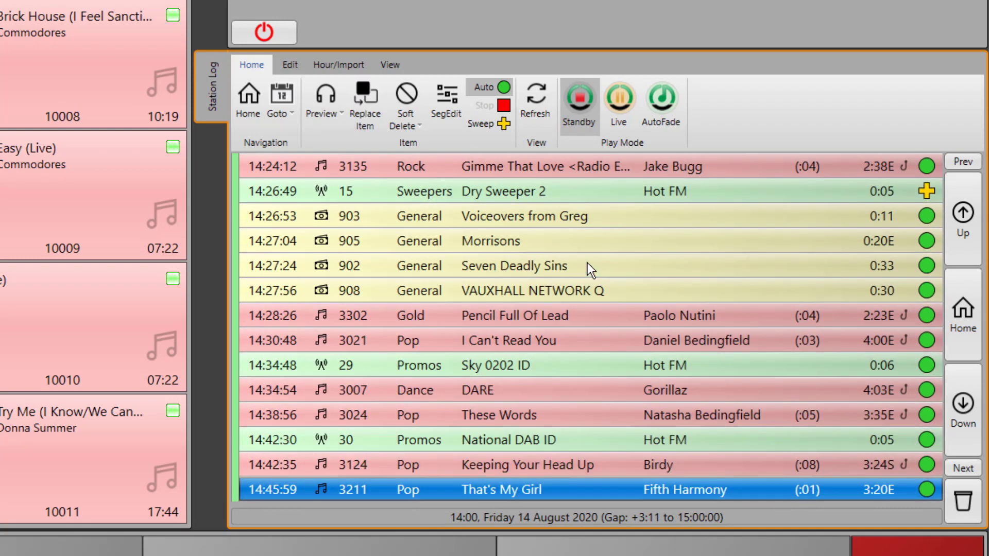
key("Up")
key("Up")
key("Down")
key("Down")
key("Down")
key("Down")
key("Down")
key("Down")
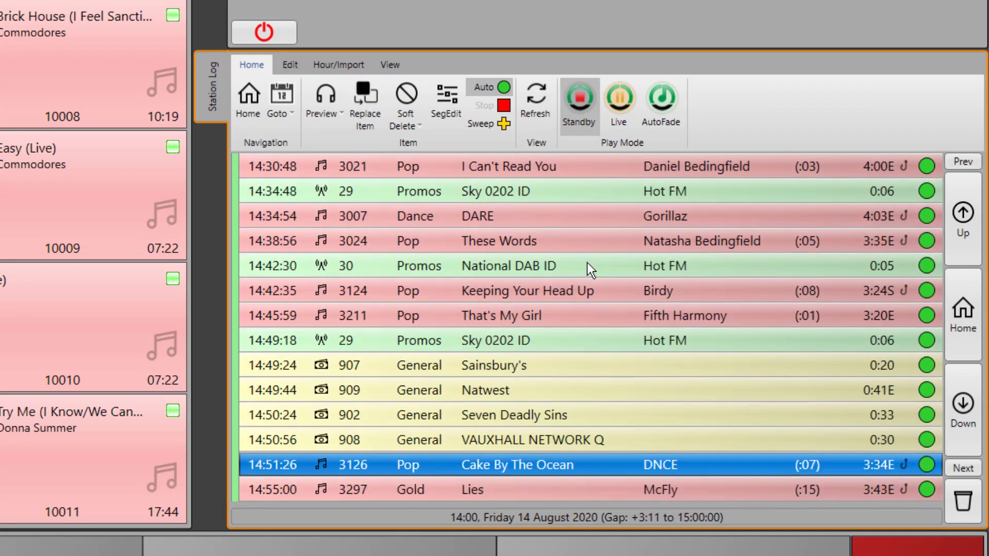
key("Down")
key("Down")
key("Down")
key("Down")
key("Down")
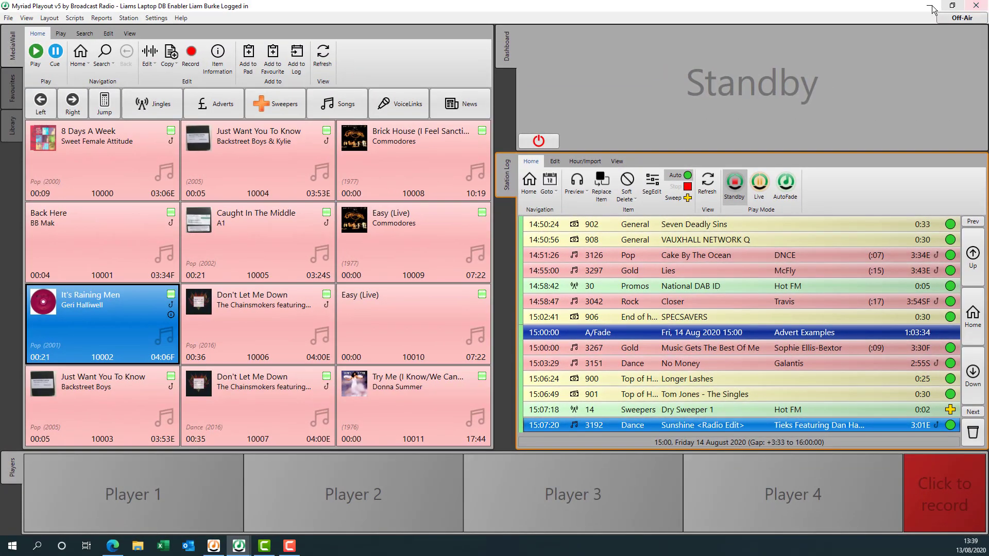
Remove 14 August 2020 adverts, From hour 00 to 23:59, from playout and confirm.
left_click(928, 6)
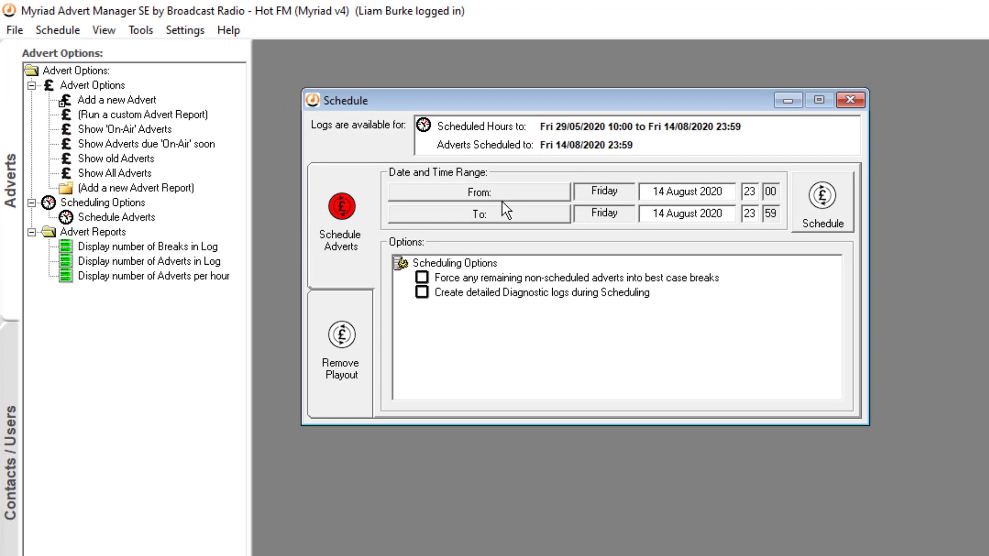
left_click(339, 363)
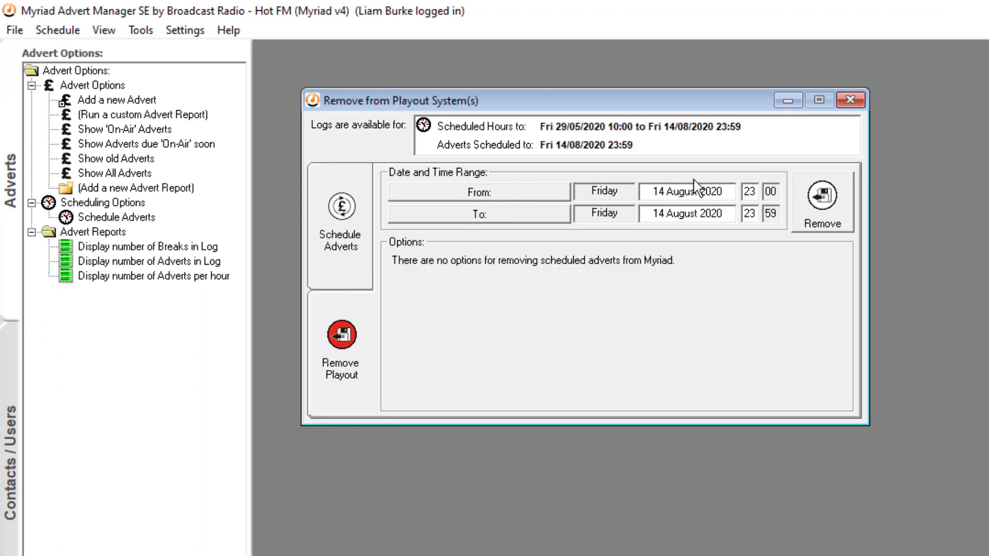
double_click(756, 196)
type("00")
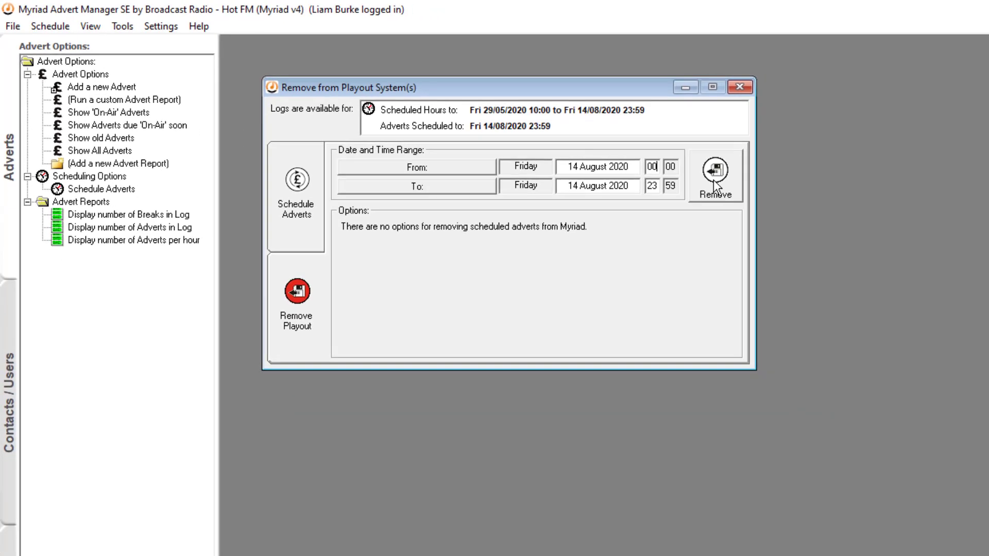
left_click(714, 180)
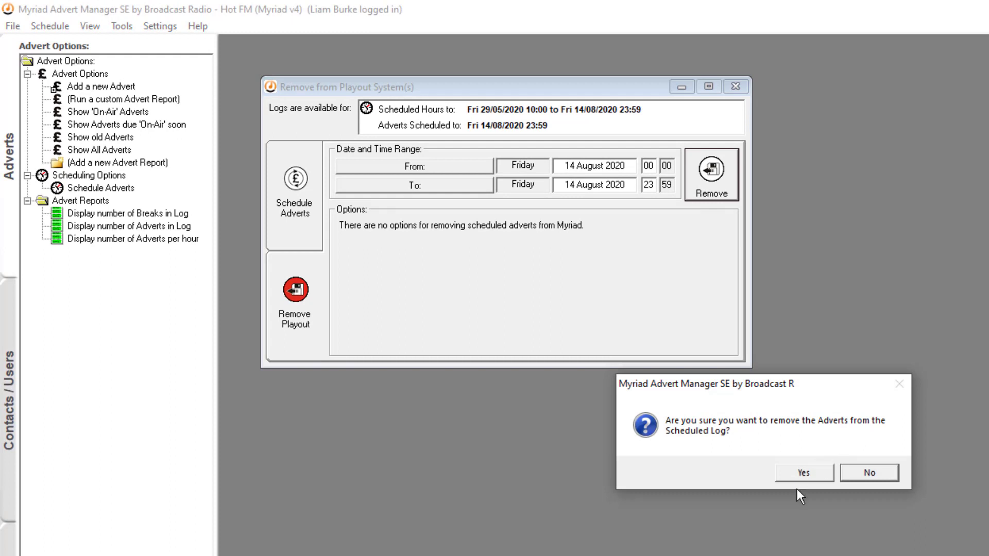
left_click(808, 477)
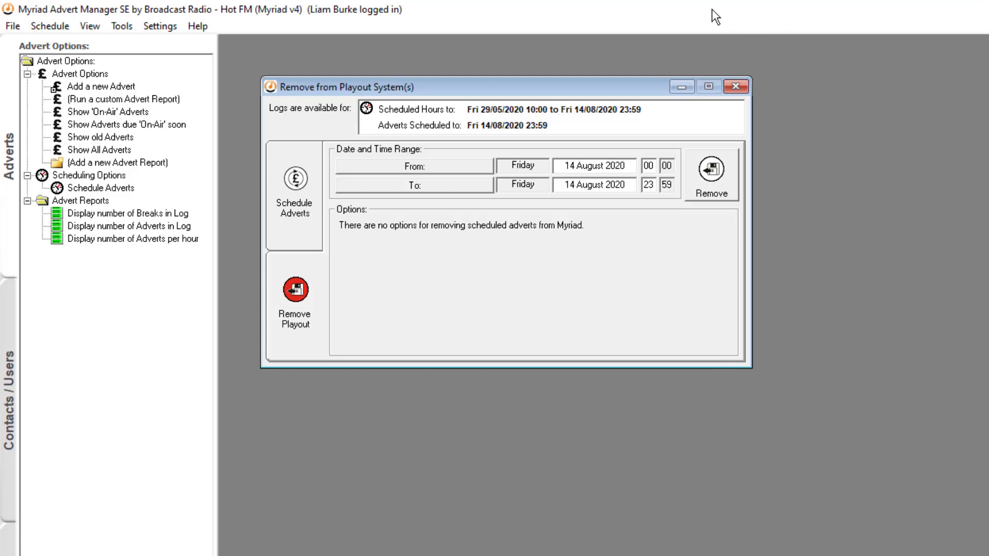
left_click(736, 86)
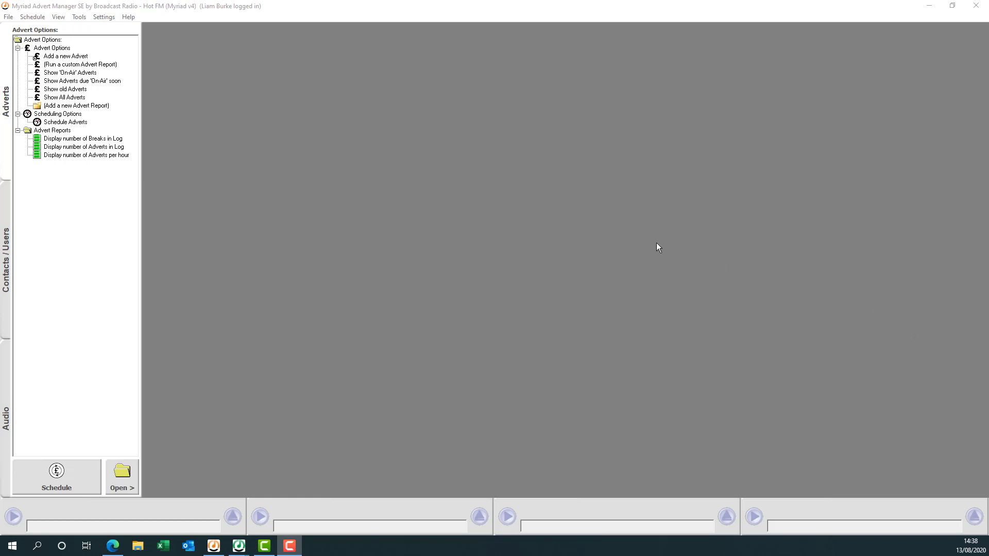
left_click(7, 219)
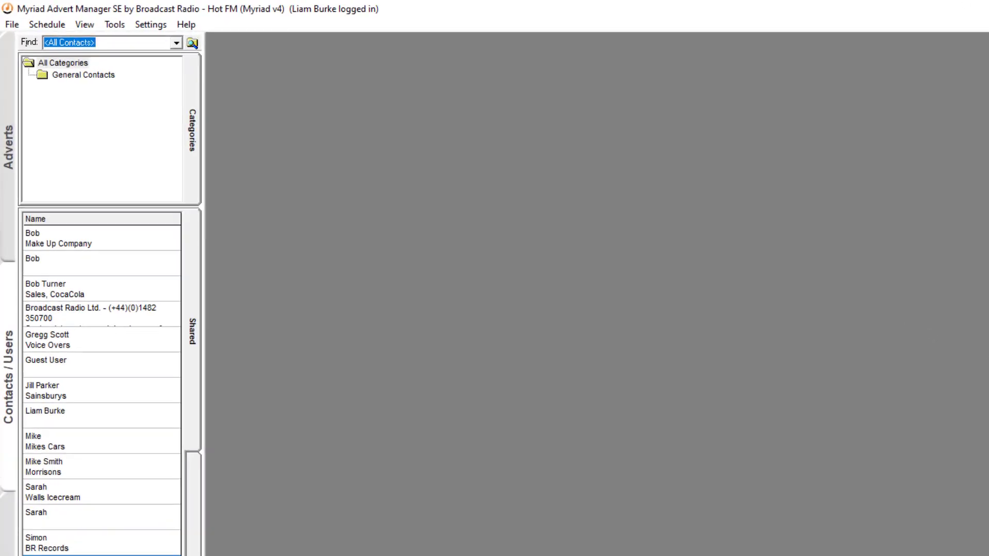
left_click(8, 175)
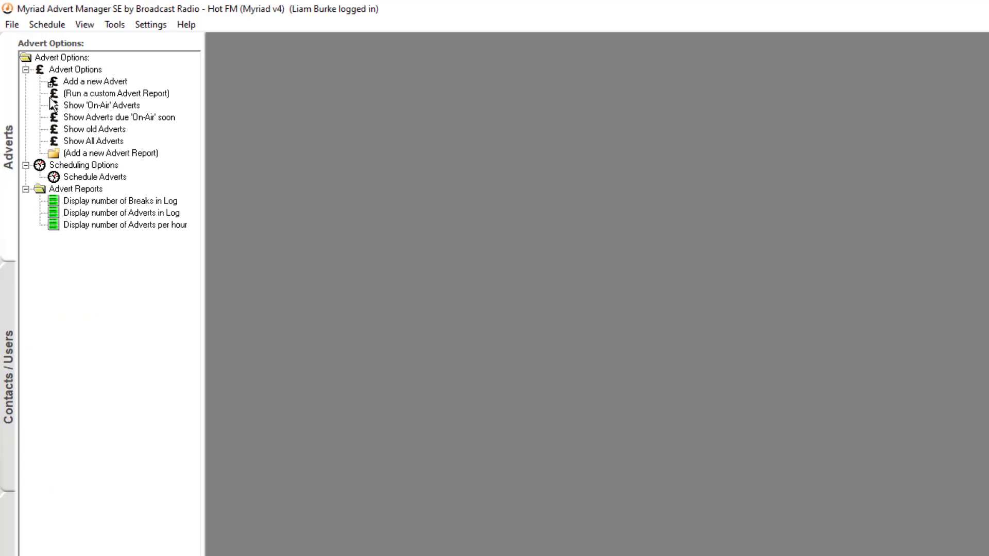
left_click(84, 105)
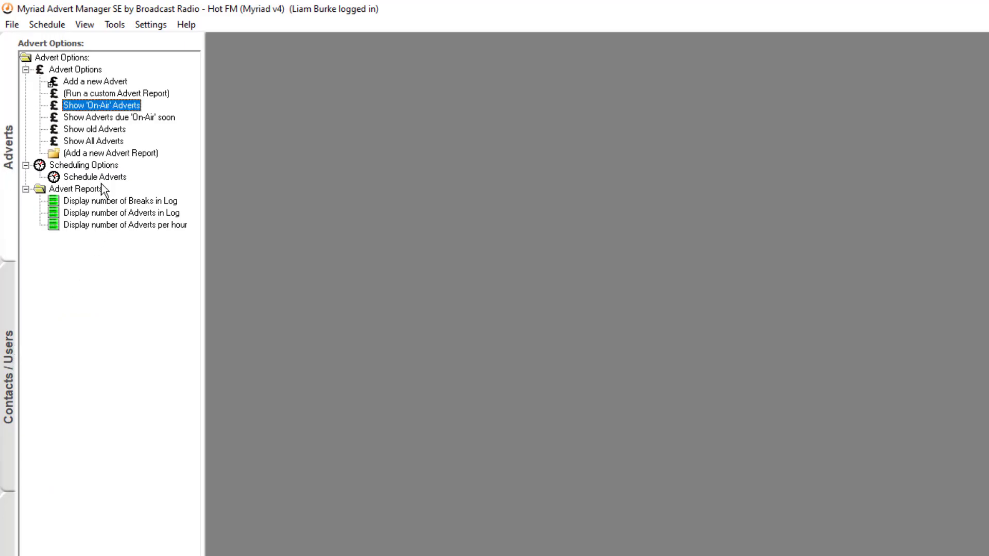
double_click(114, 106)
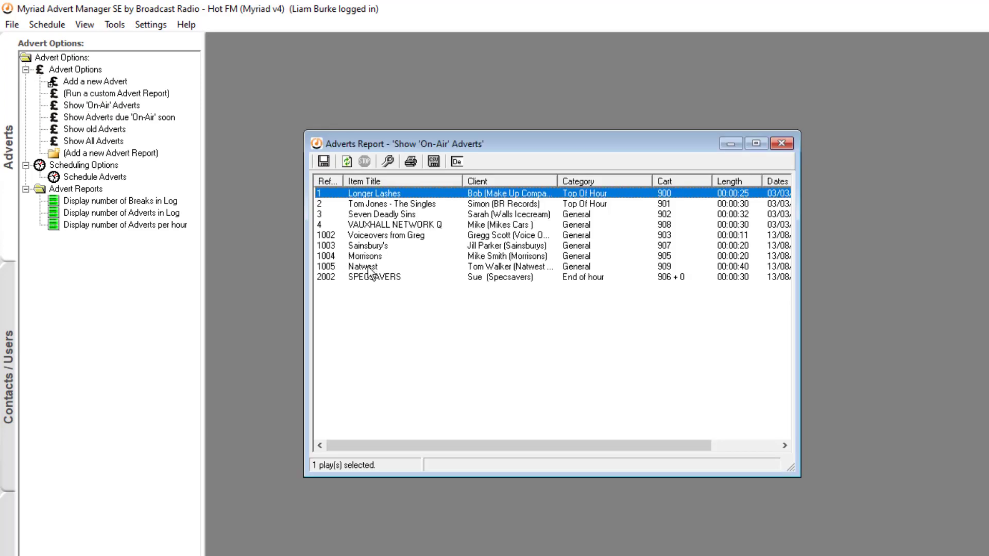
double_click(381, 277)
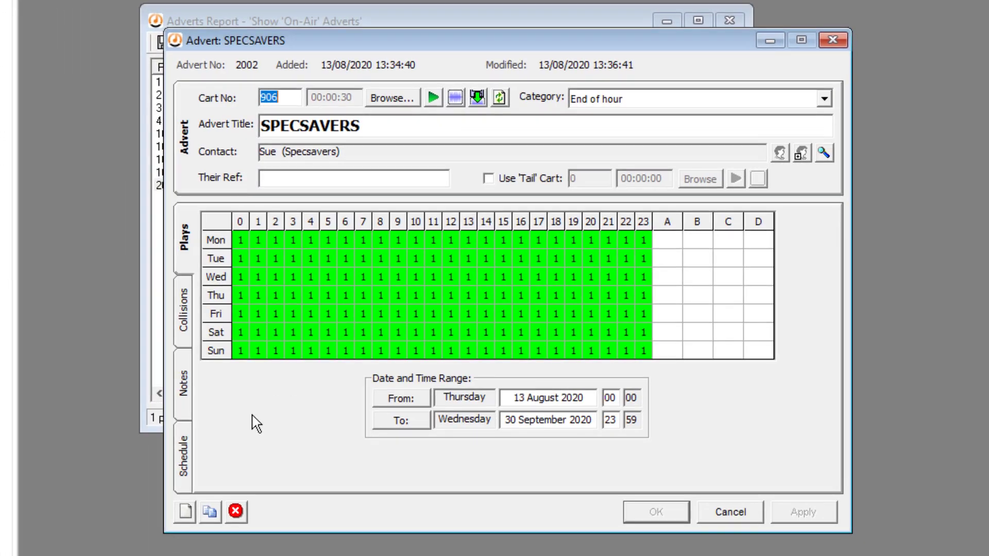
left_click(187, 459)
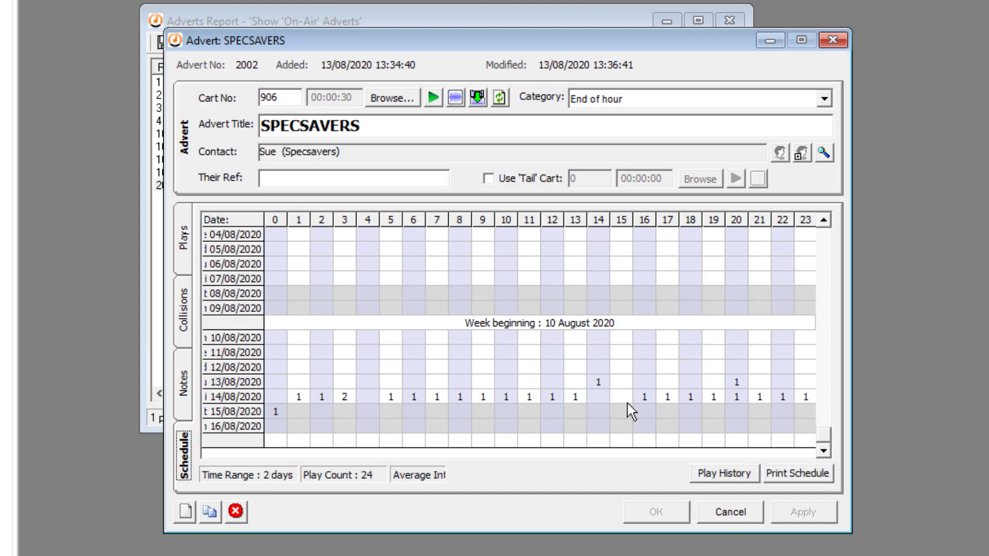
left_click(731, 512)
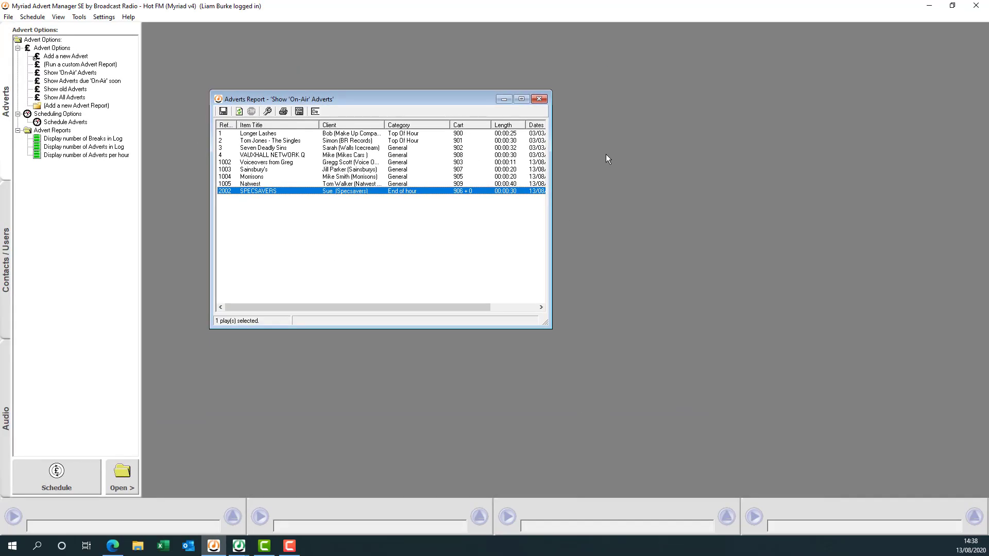
left_click(540, 99)
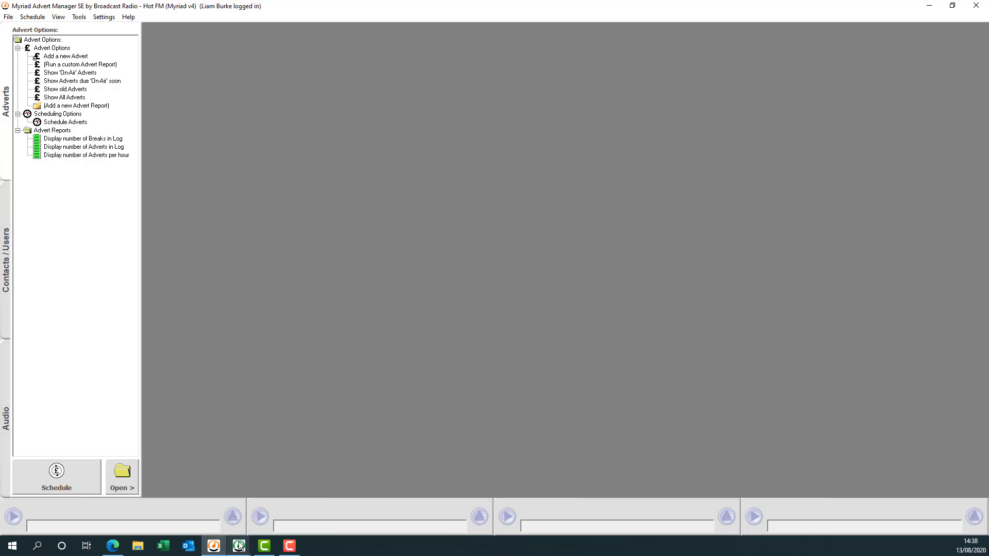
Open the Play Logs report and filter it to Item Type Advert.
mouse_move(239, 546)
left_click(193, 513)
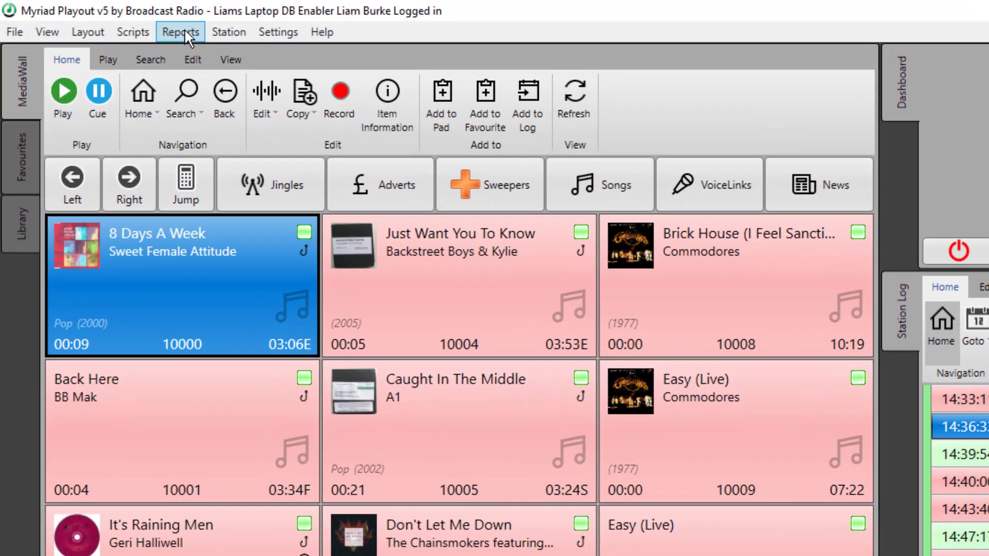
left_click(102, 17)
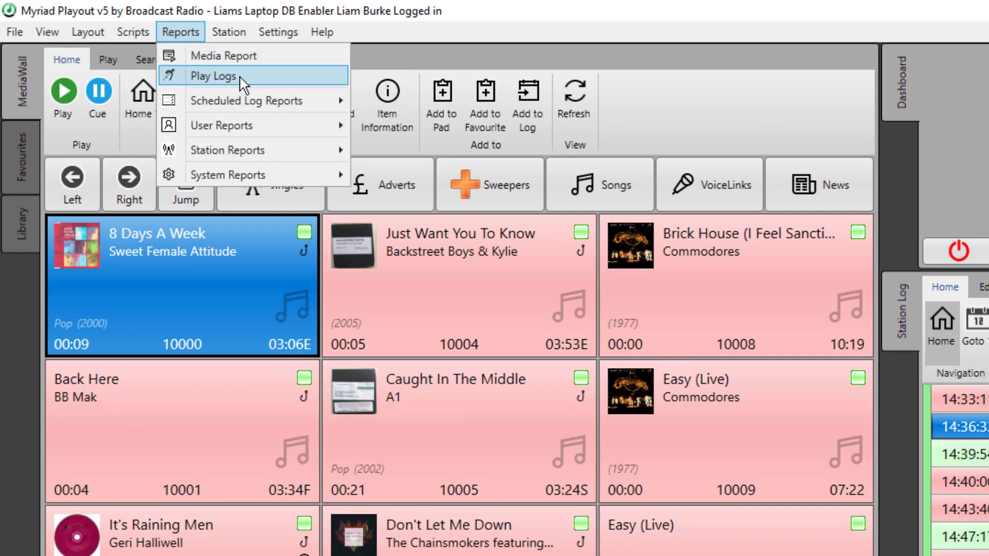
left_click(240, 79)
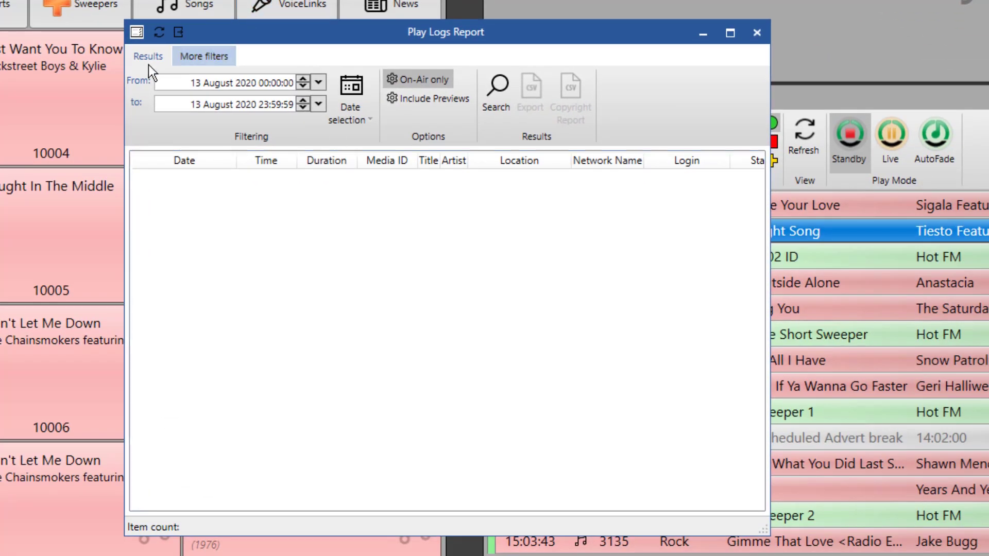
left_click(197, 59)
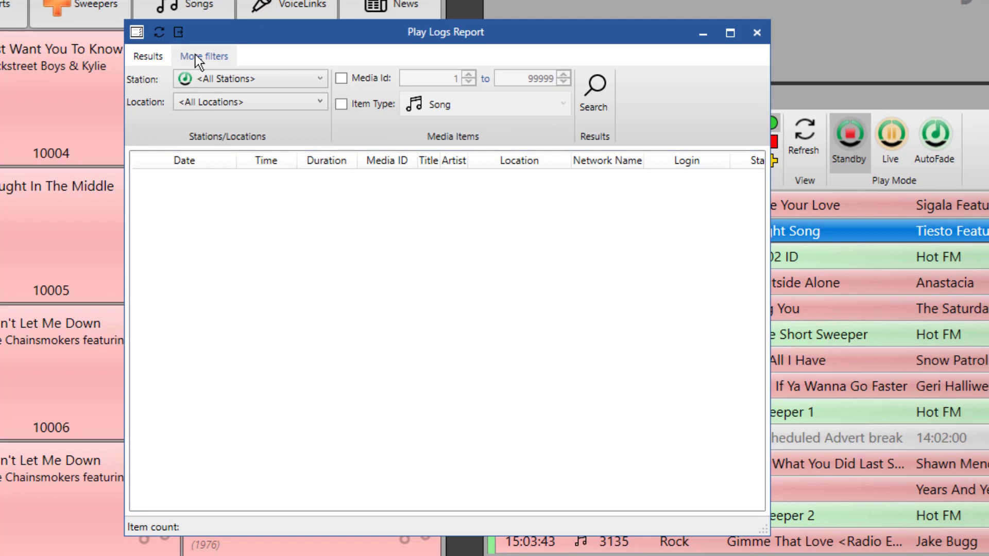
left_click(346, 106)
left_click(456, 107)
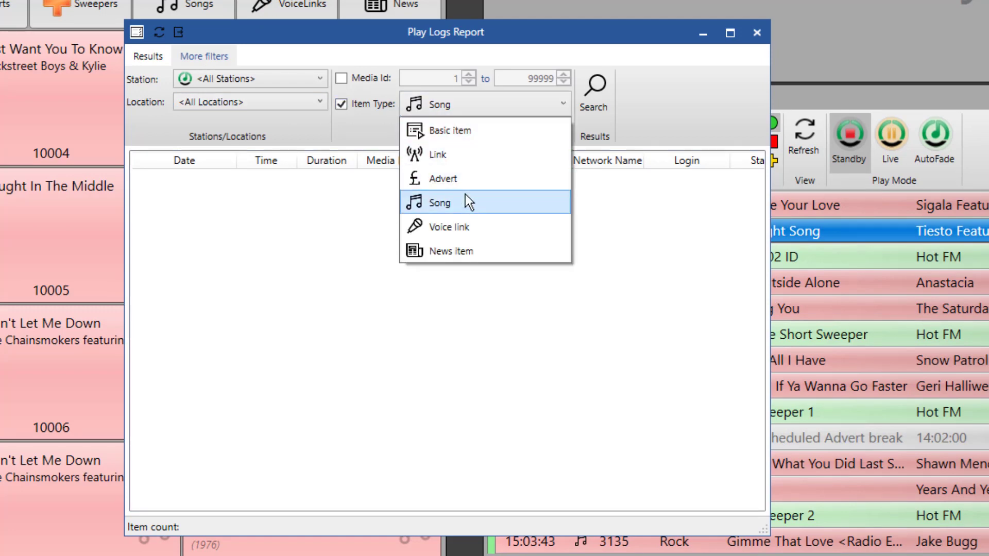
left_click(487, 179)
left_click(601, 84)
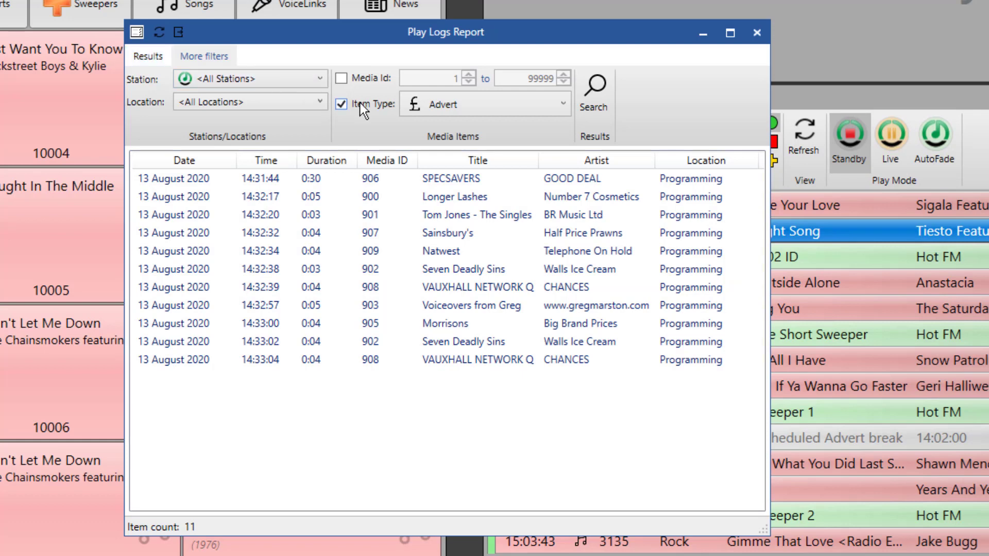
Narrow the search to Media Id 902 to 902, Seven Deadly Sins.
left_click(148, 55)
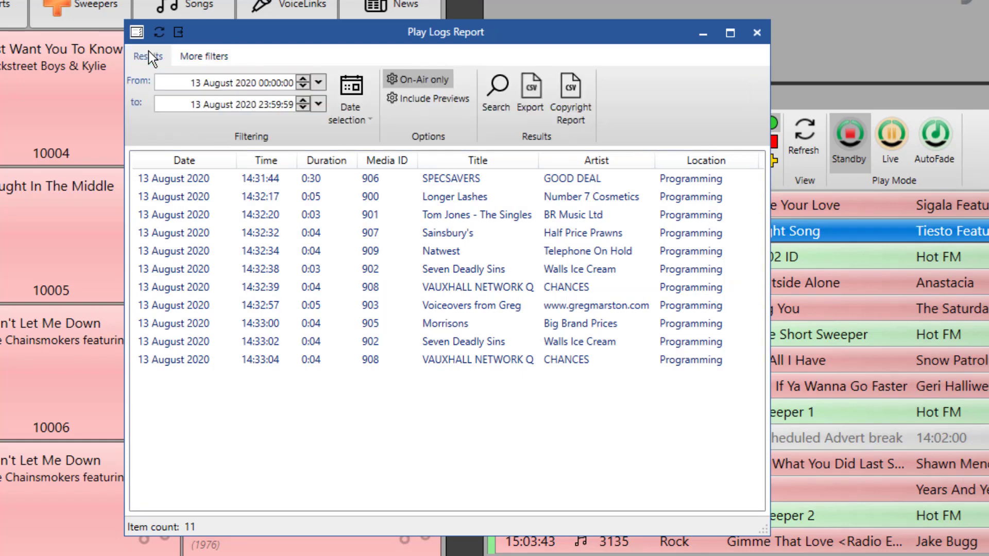
left_click(221, 55)
left_click(360, 77)
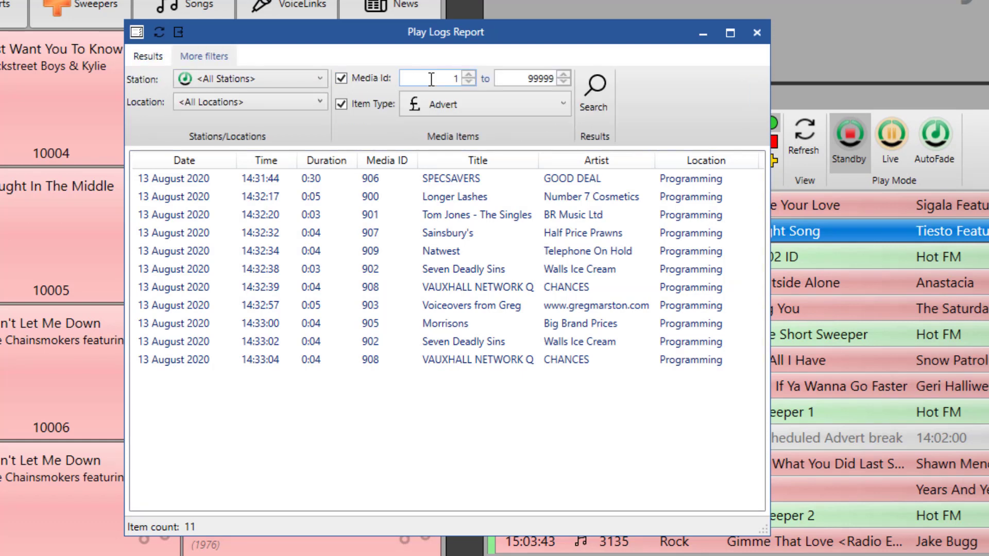
left_click(443, 78)
type("902")
key("Tab")
type("903")
key("BackSpace")
key("BackSpace")
key("BackSpace")
type("902")
left_click(589, 94)
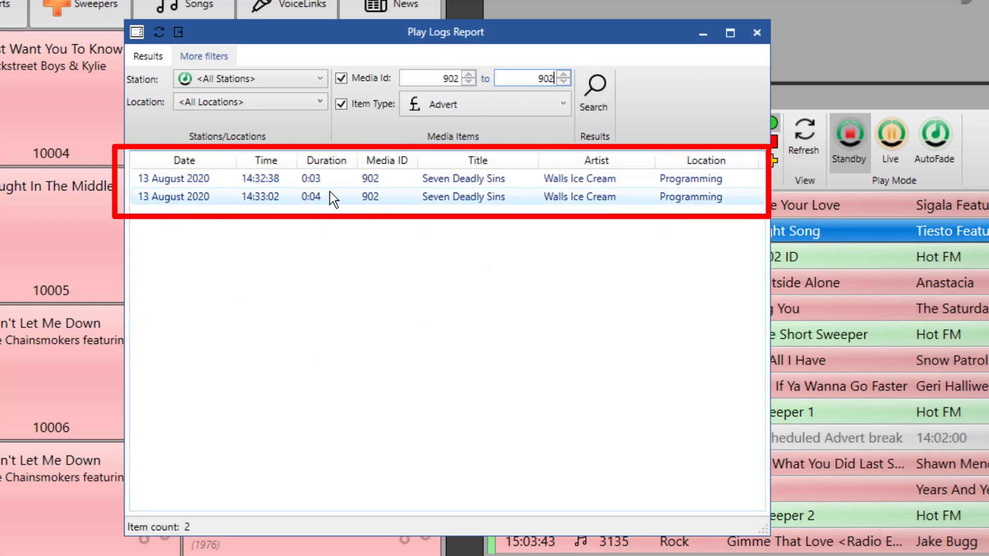
left_click(153, 59)
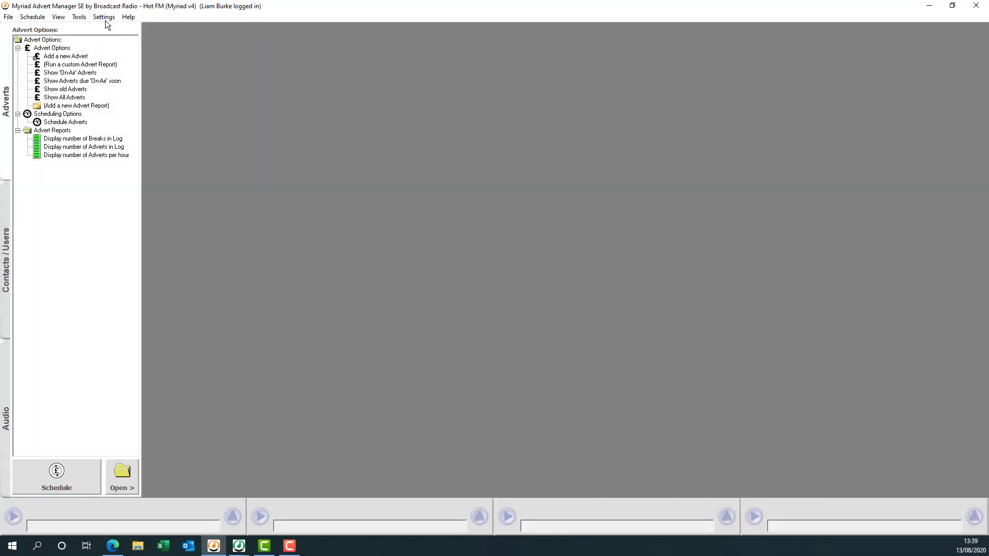
left_click(109, 20)
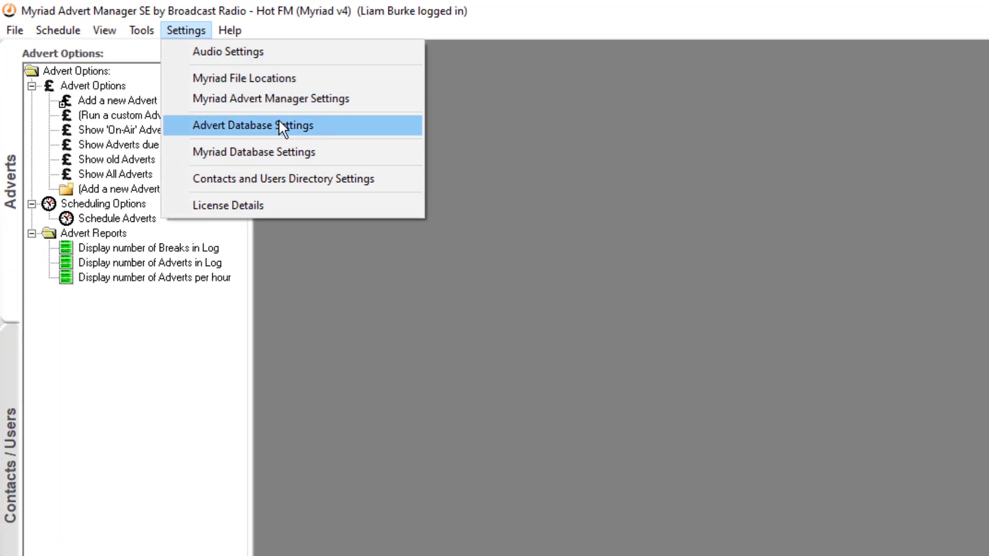
left_click(281, 126)
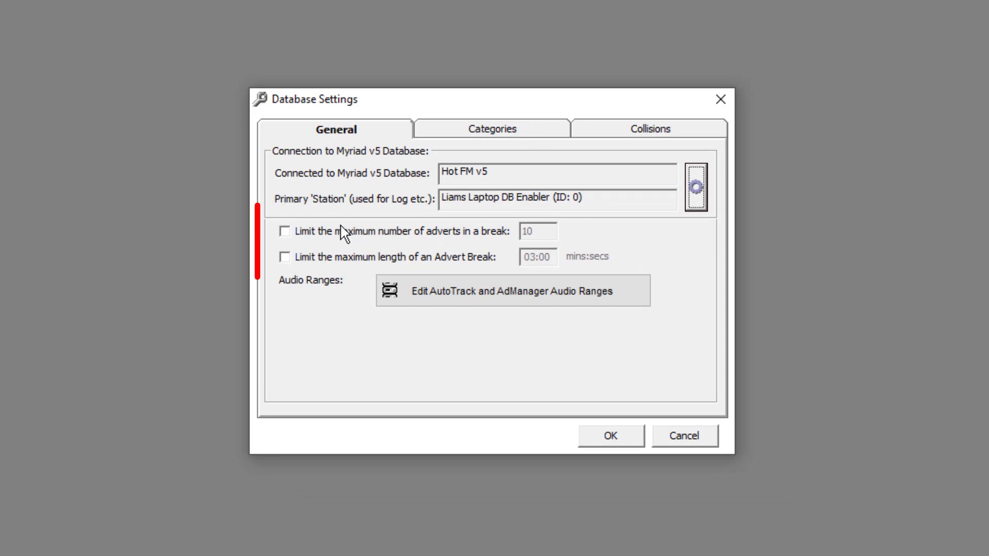
left_click(317, 233)
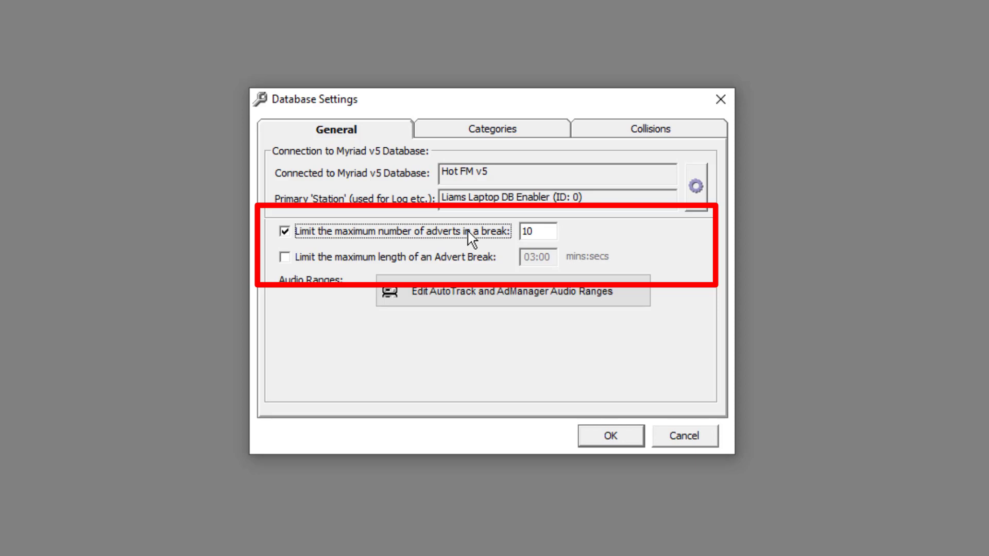
left_click(399, 257)
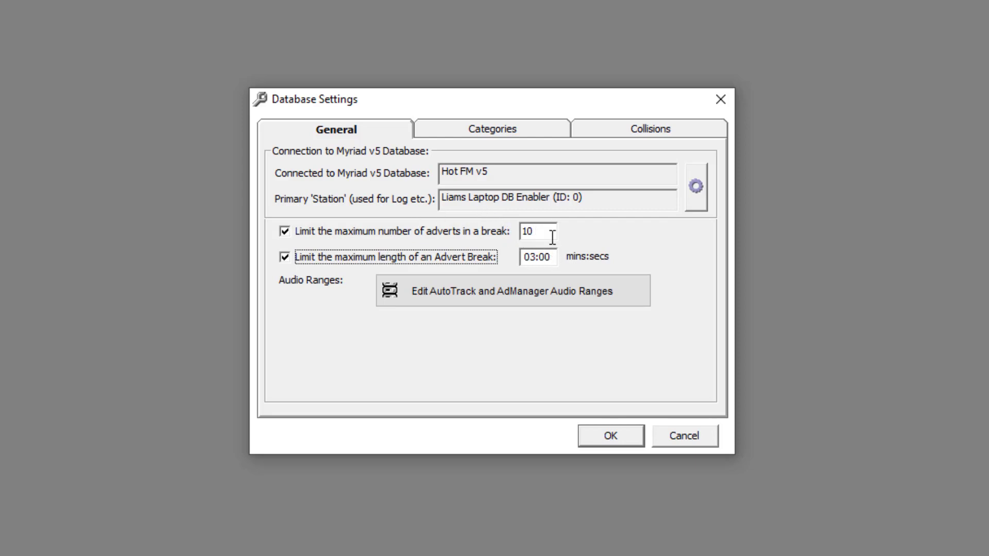
left_click(305, 262)
left_click(303, 237)
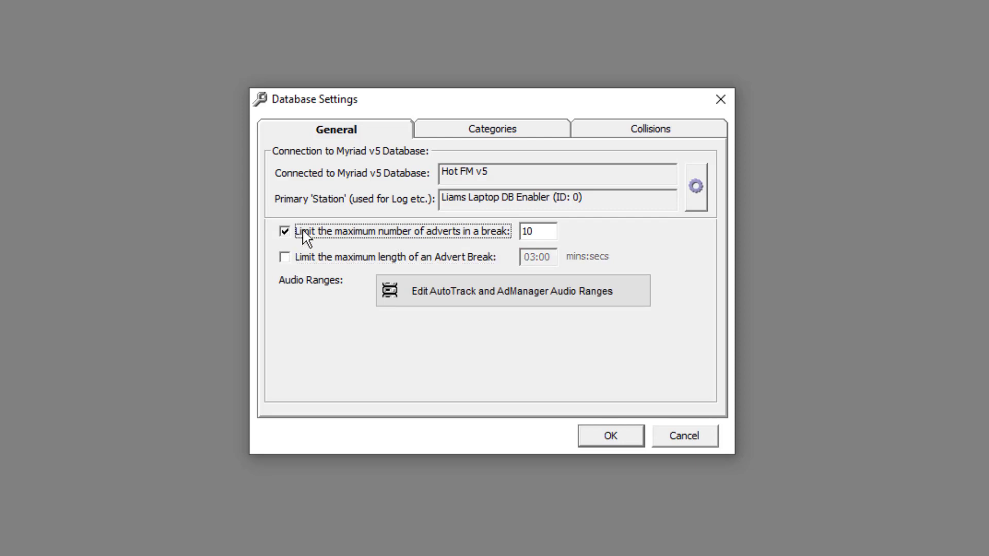
left_click(592, 434)
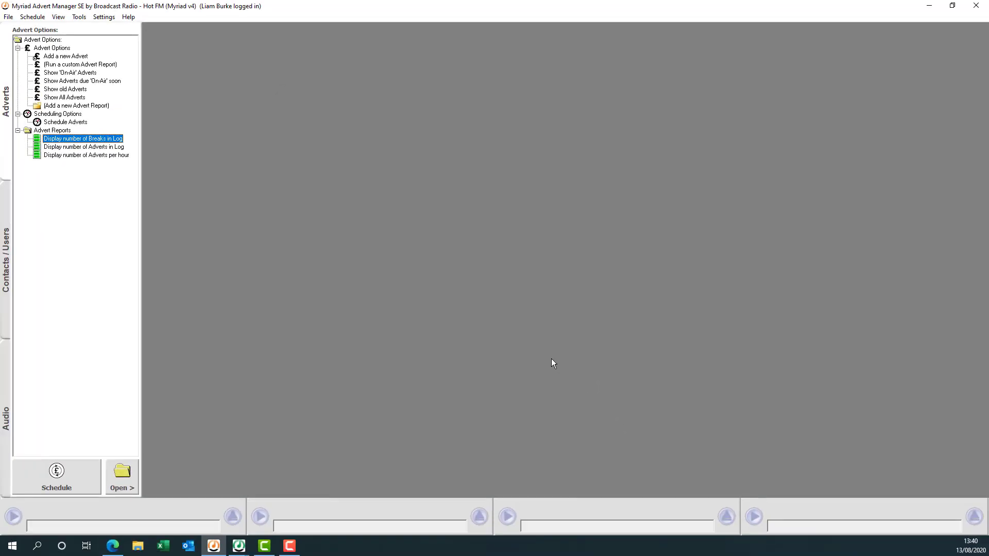